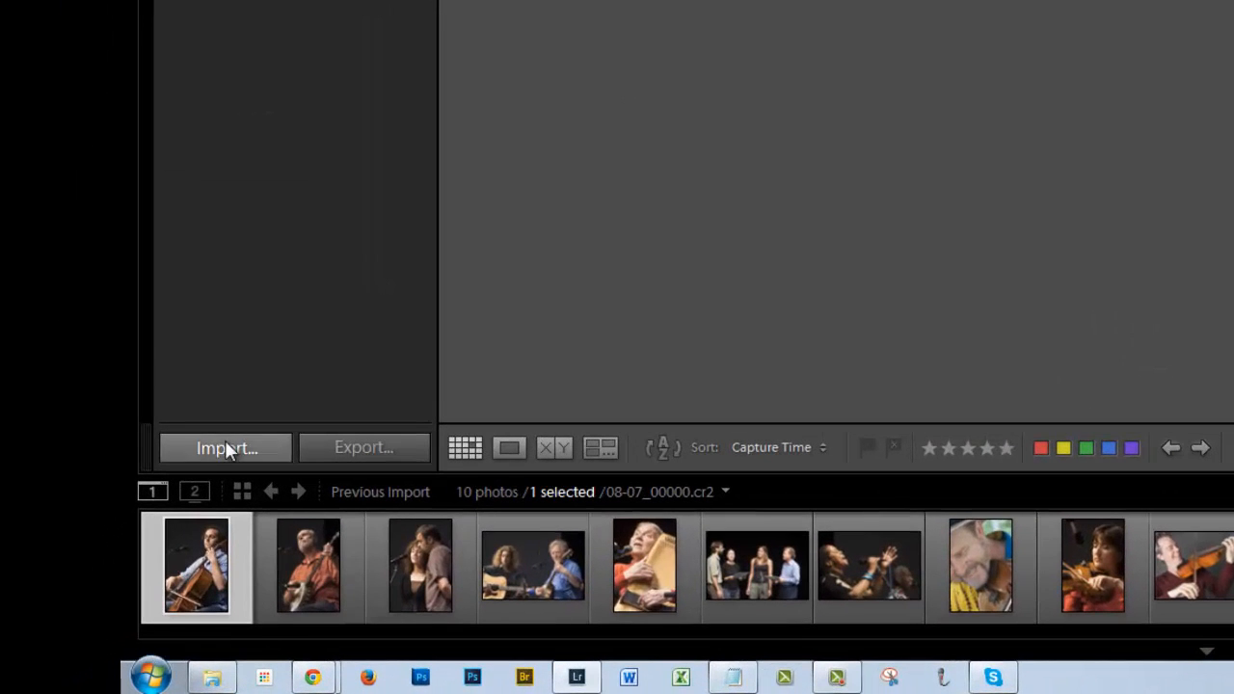
Step: Import the checked new photos from the H4N_SD card by copying them, with File Handling options shown, and close the import results
click(227, 448)
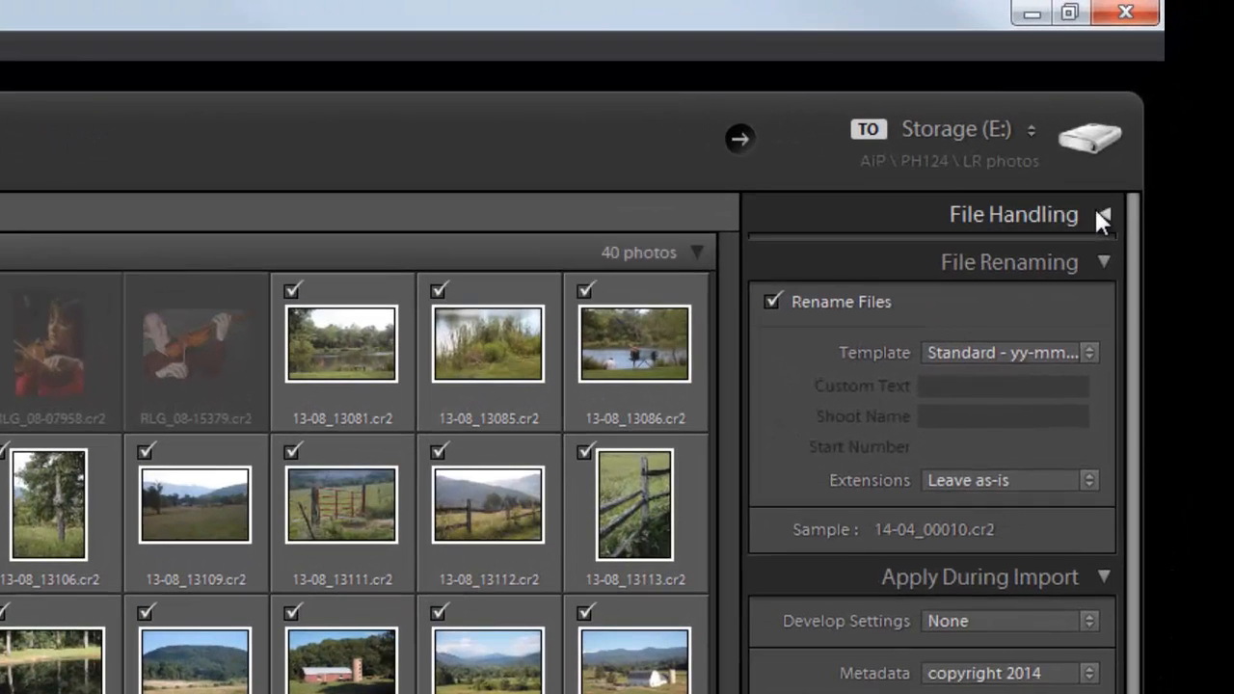
click(1175, 86)
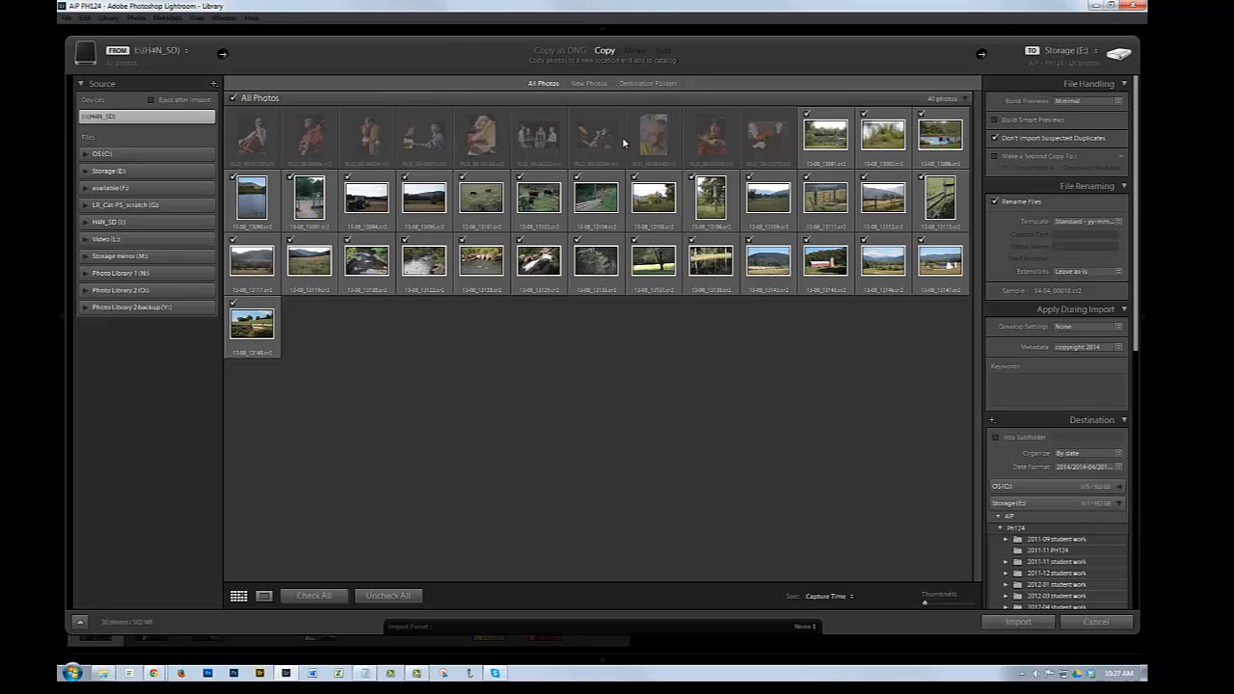
mouse_move(623, 141)
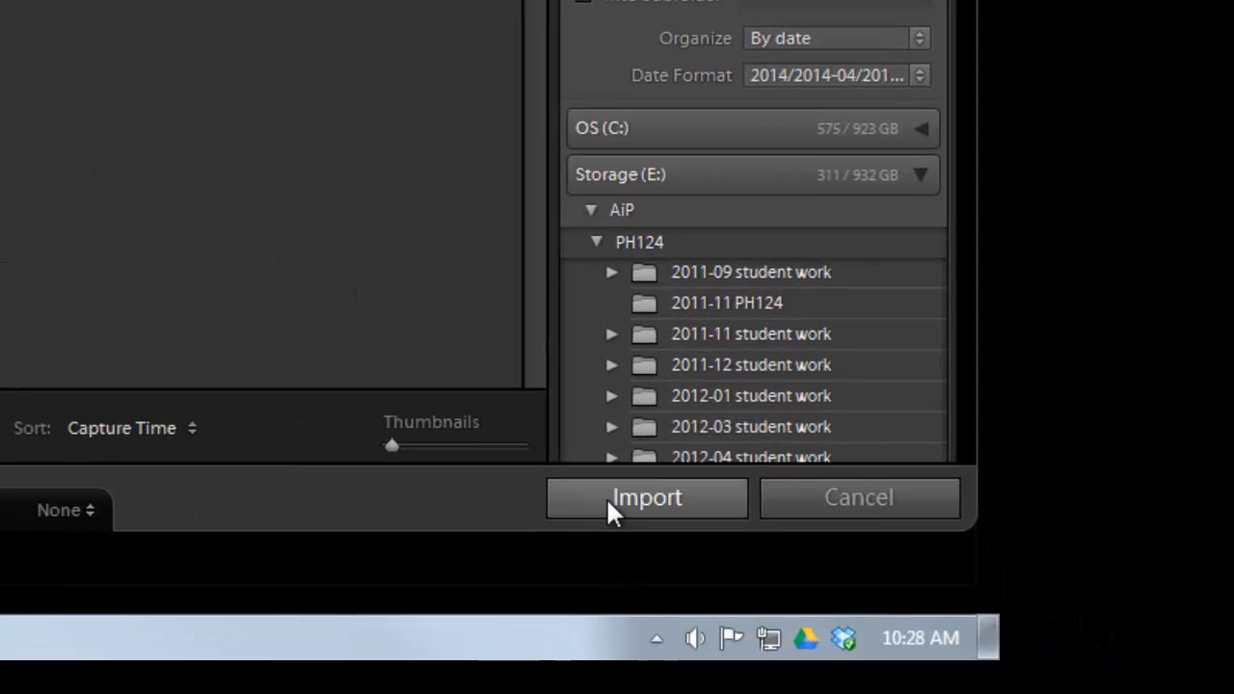
click(608, 502)
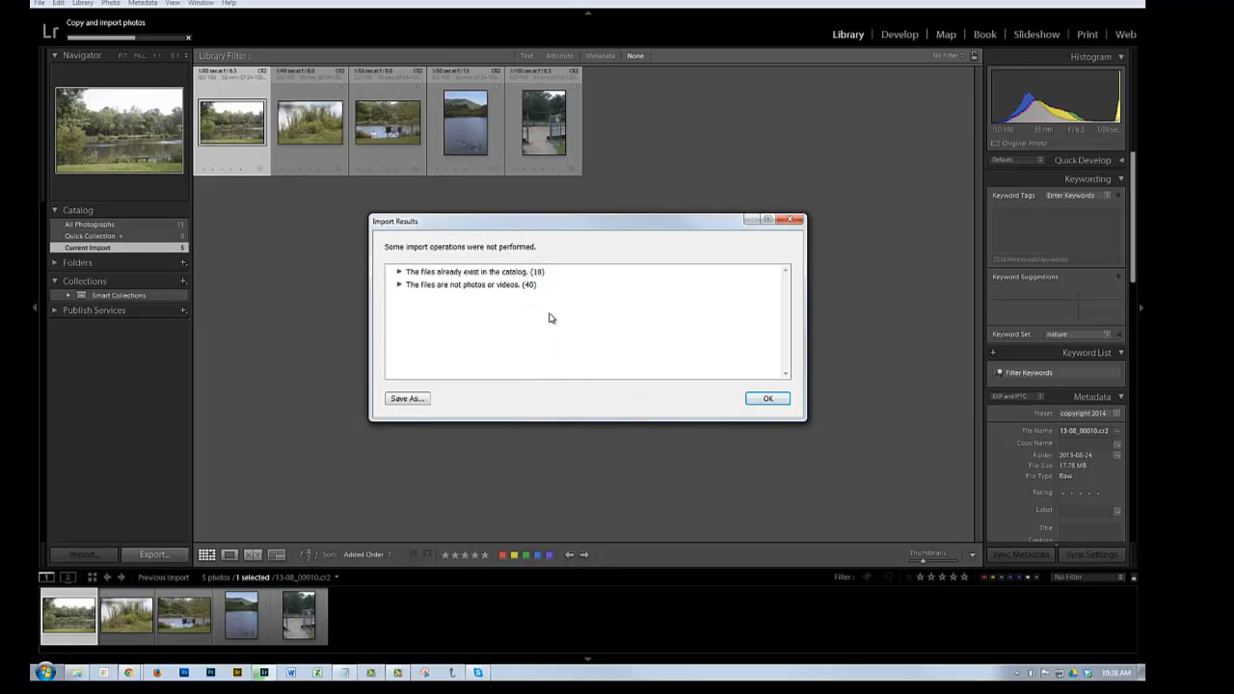
click(766, 399)
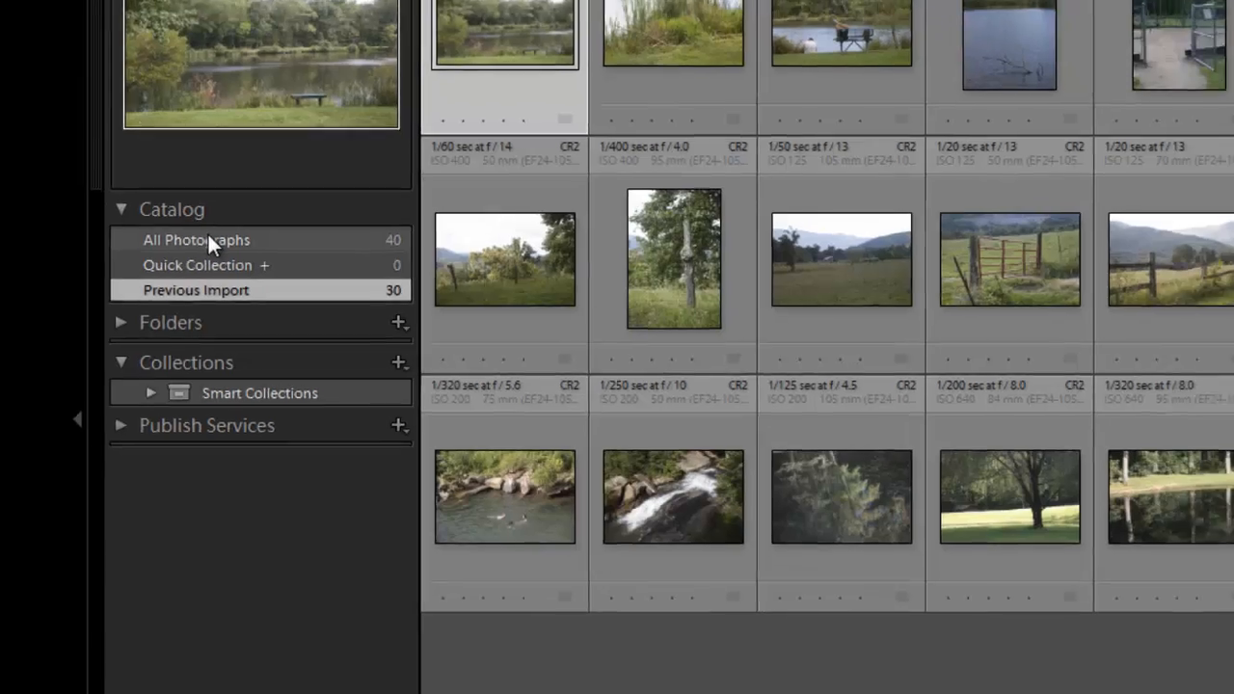
Step: Compare the All Photographs and Previous Import views of the catalog, ending on All Photographs
click(215, 235)
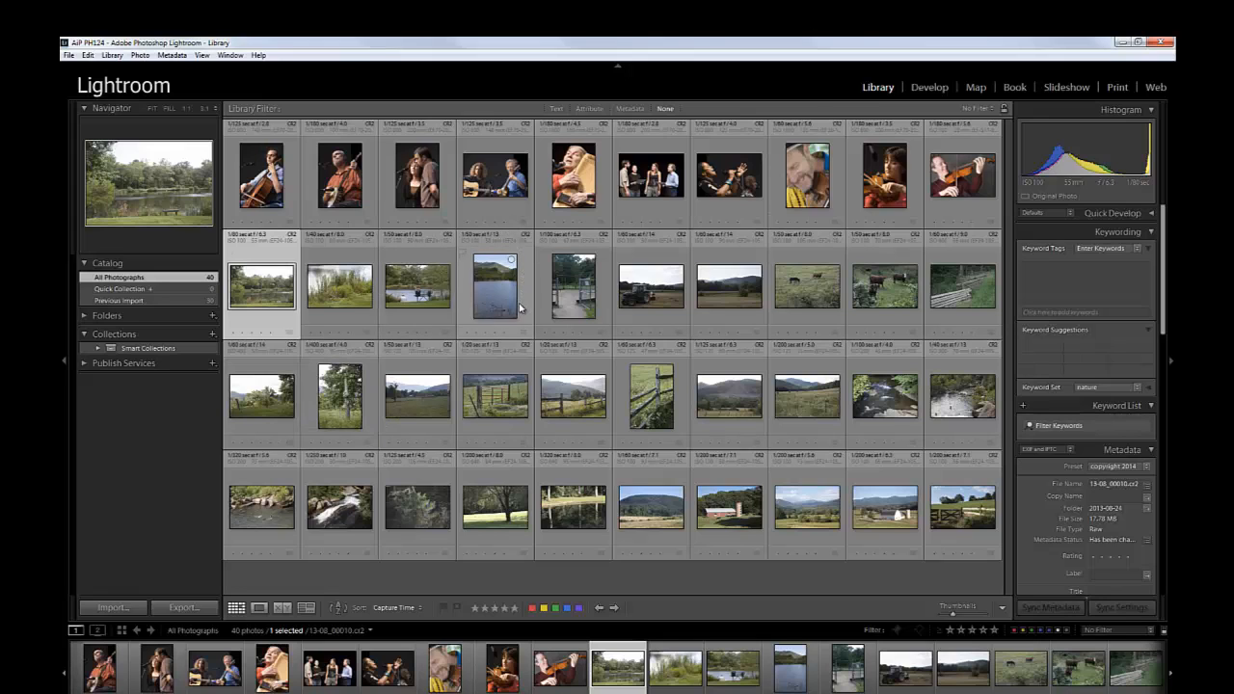
click(191, 303)
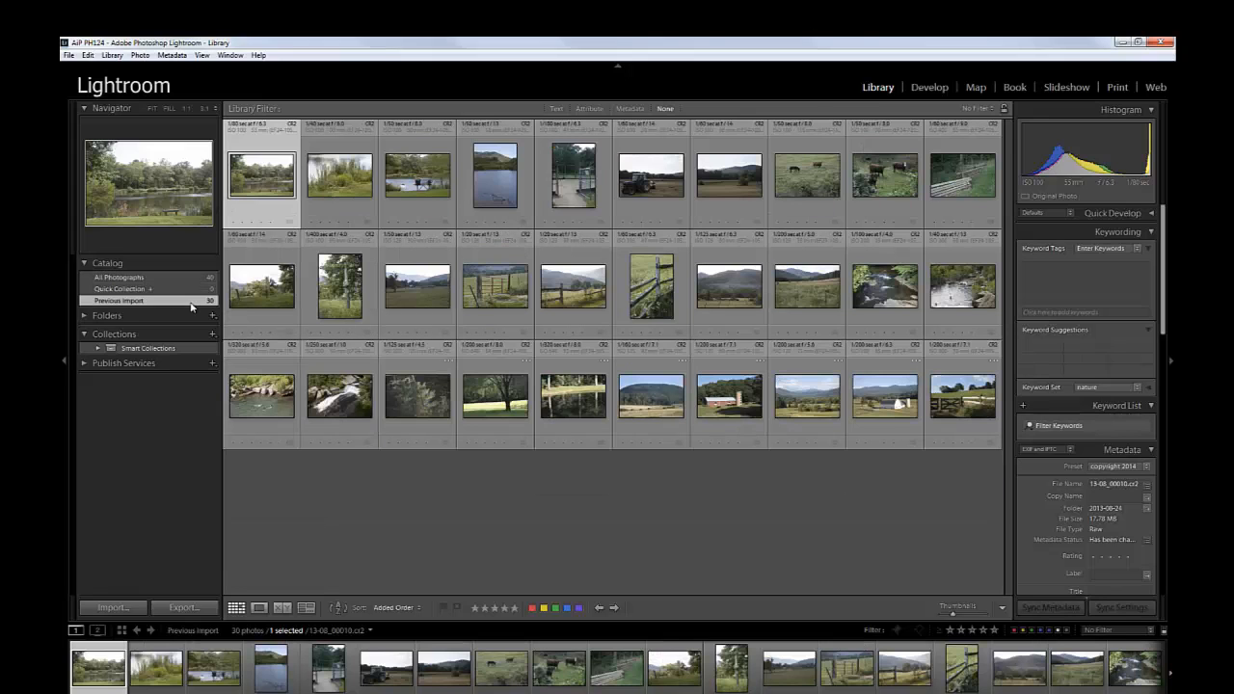
click(133, 277)
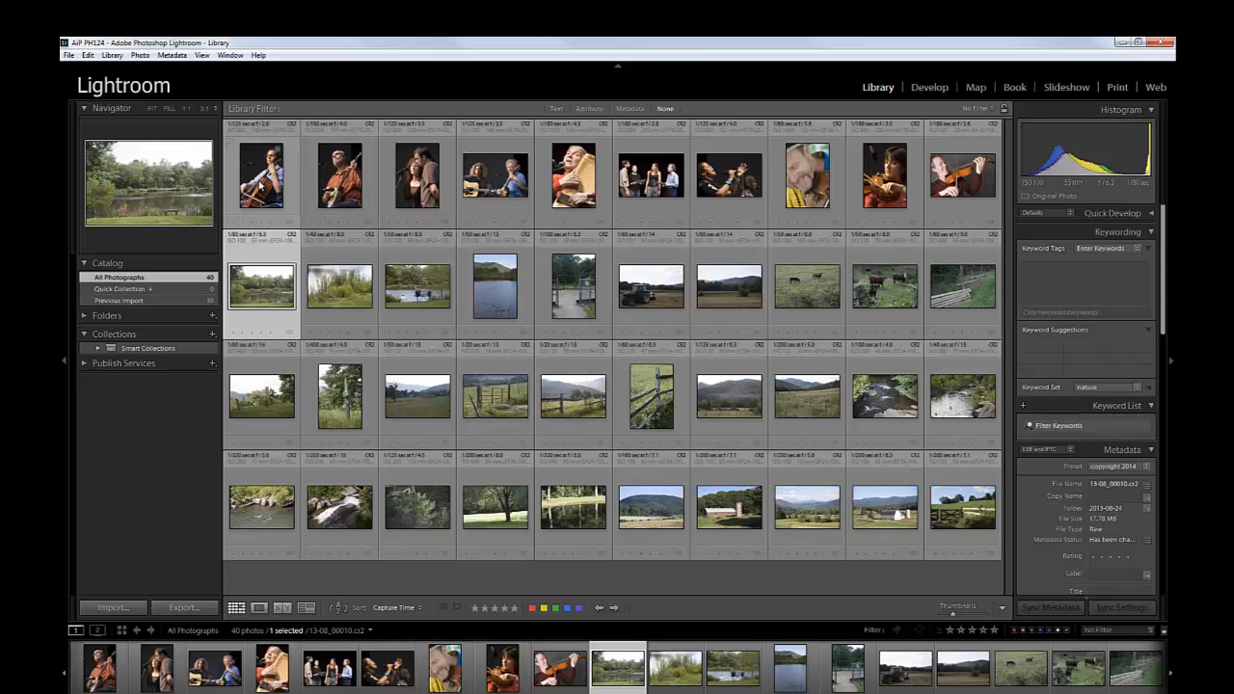
Step: Select six non-adjacent photos starting with the cellist, and replace that selection with only the third photo in the third row
click(261, 175)
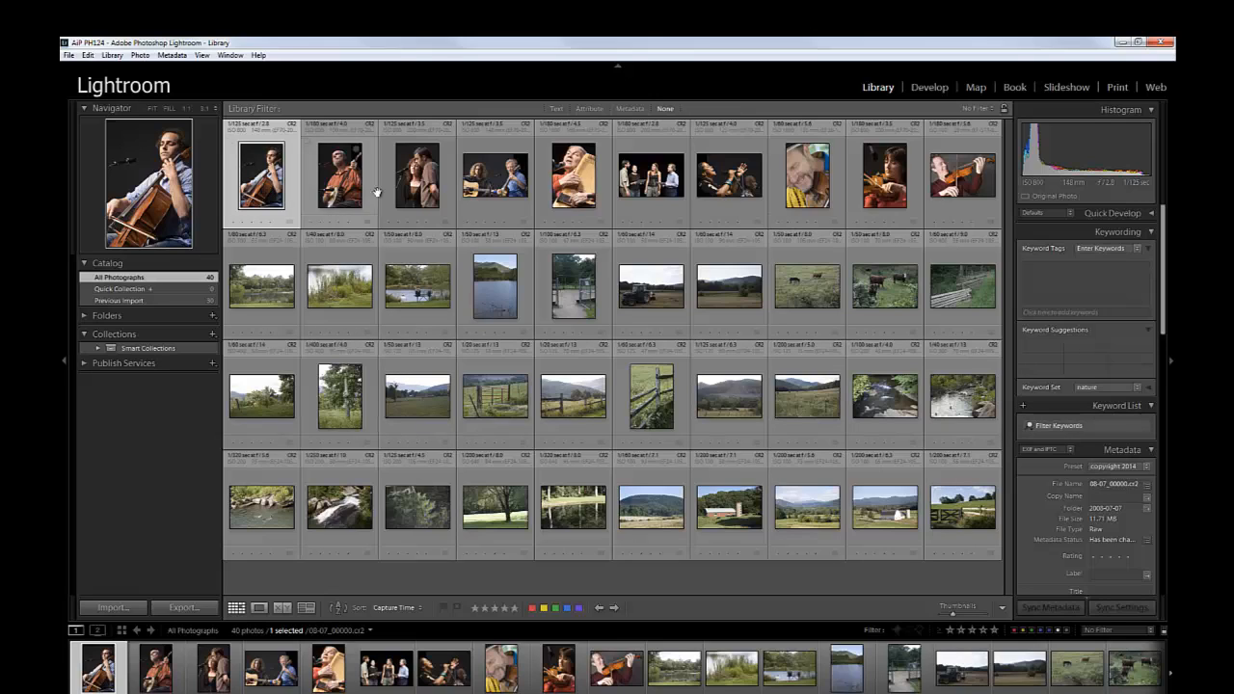
ctrl+click(439, 164)
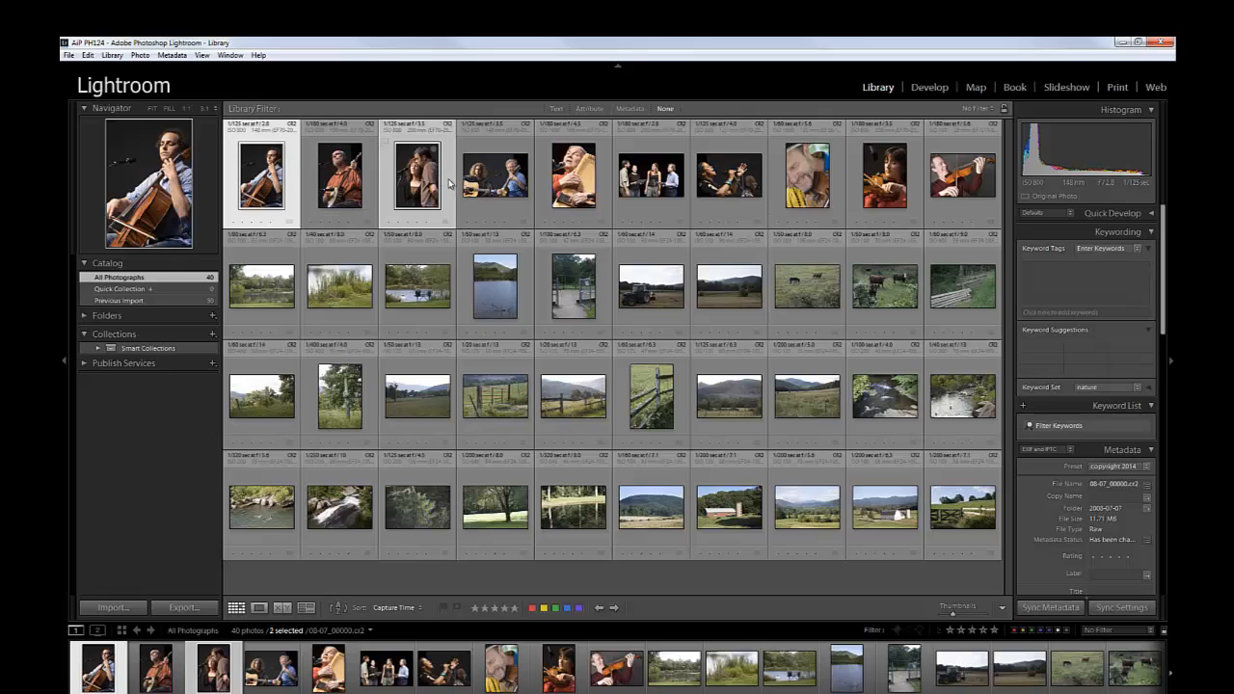
ctrl+click(497, 290)
ctrl+click(671, 303)
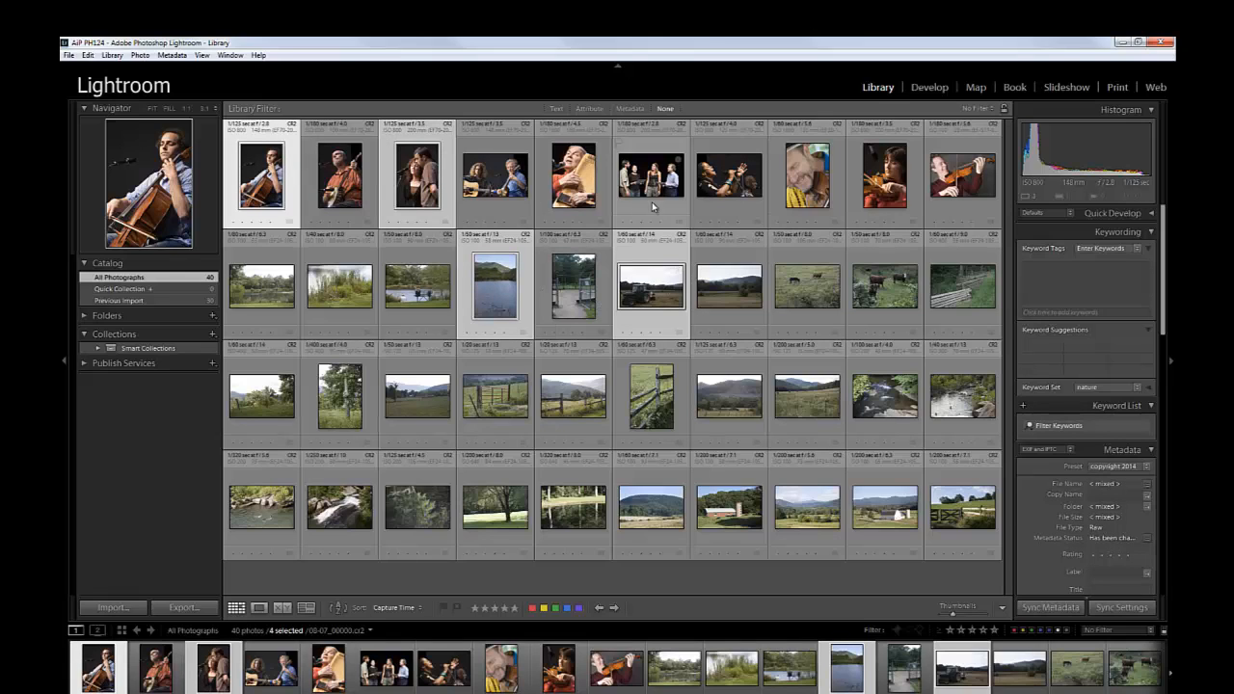
ctrl+click(653, 188)
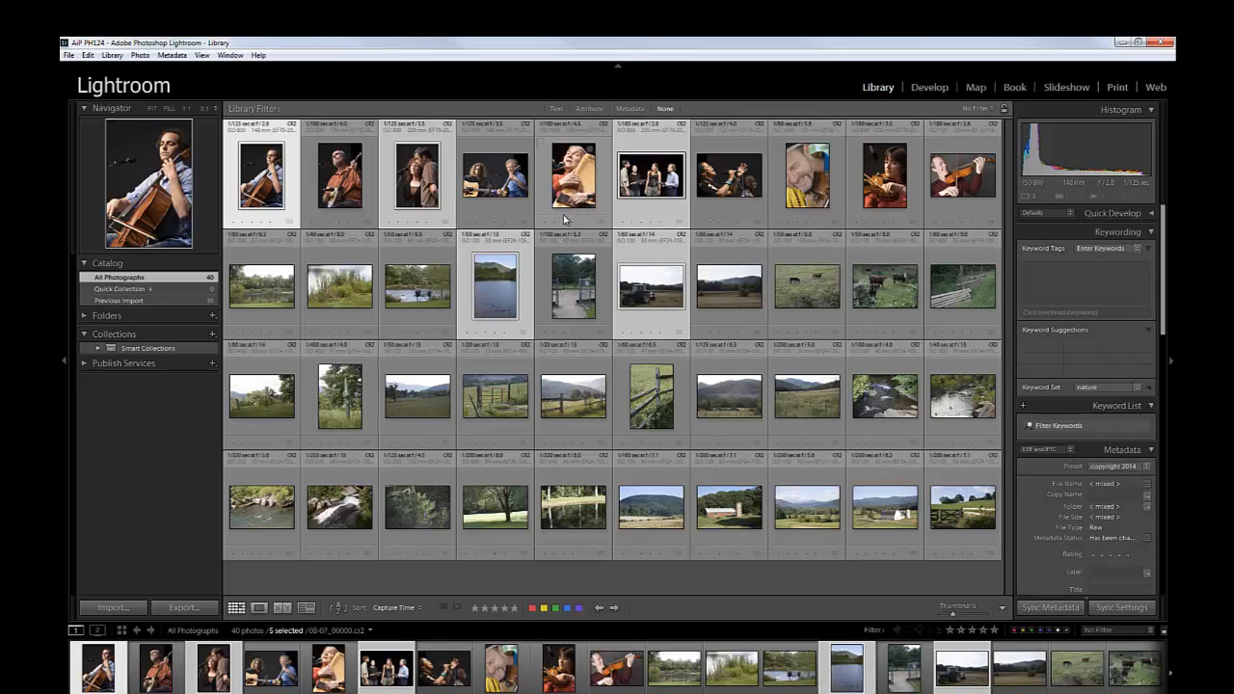
ctrl+click(349, 411)
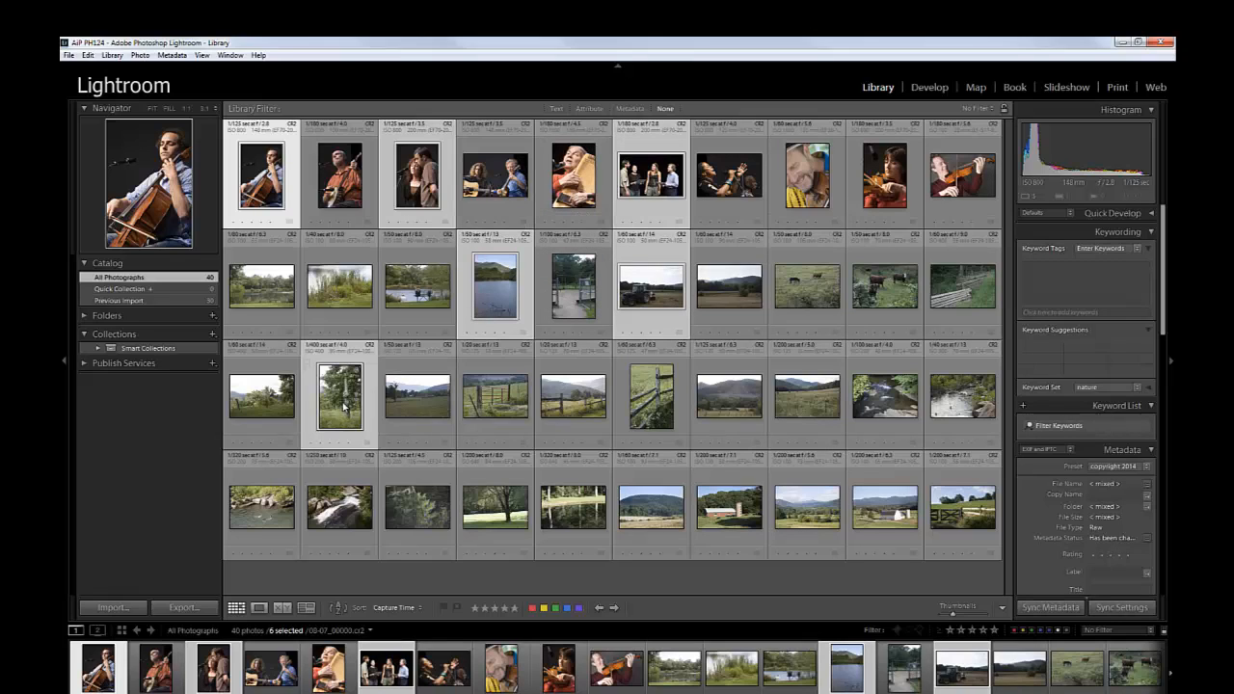
click(430, 397)
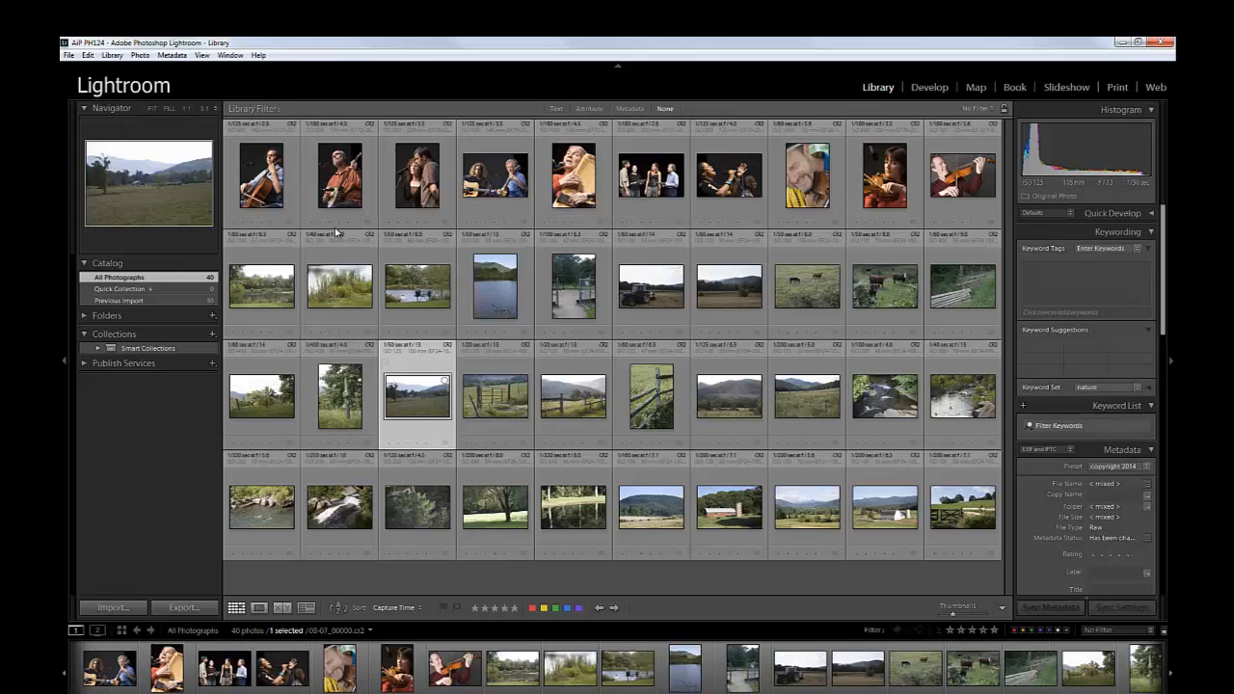
Step: Select the ten performer photos in the first row as a continuous range, and extend the selection to all photos
key(Home)
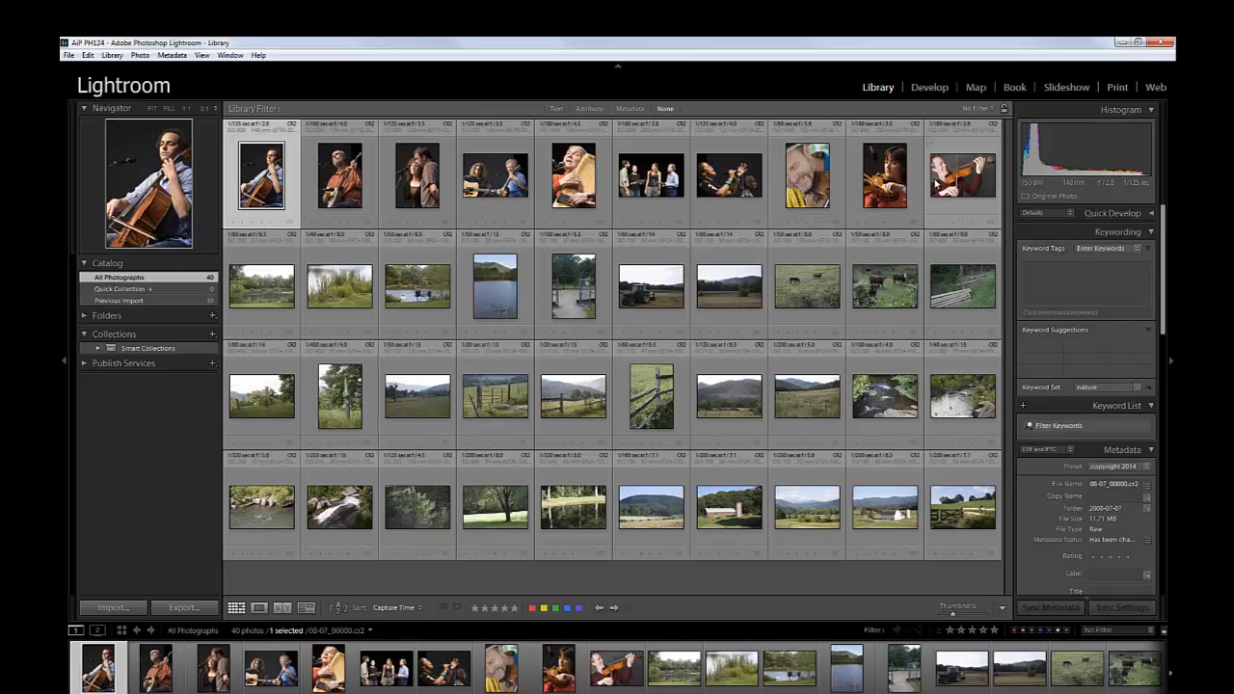
shift+click(937, 175)
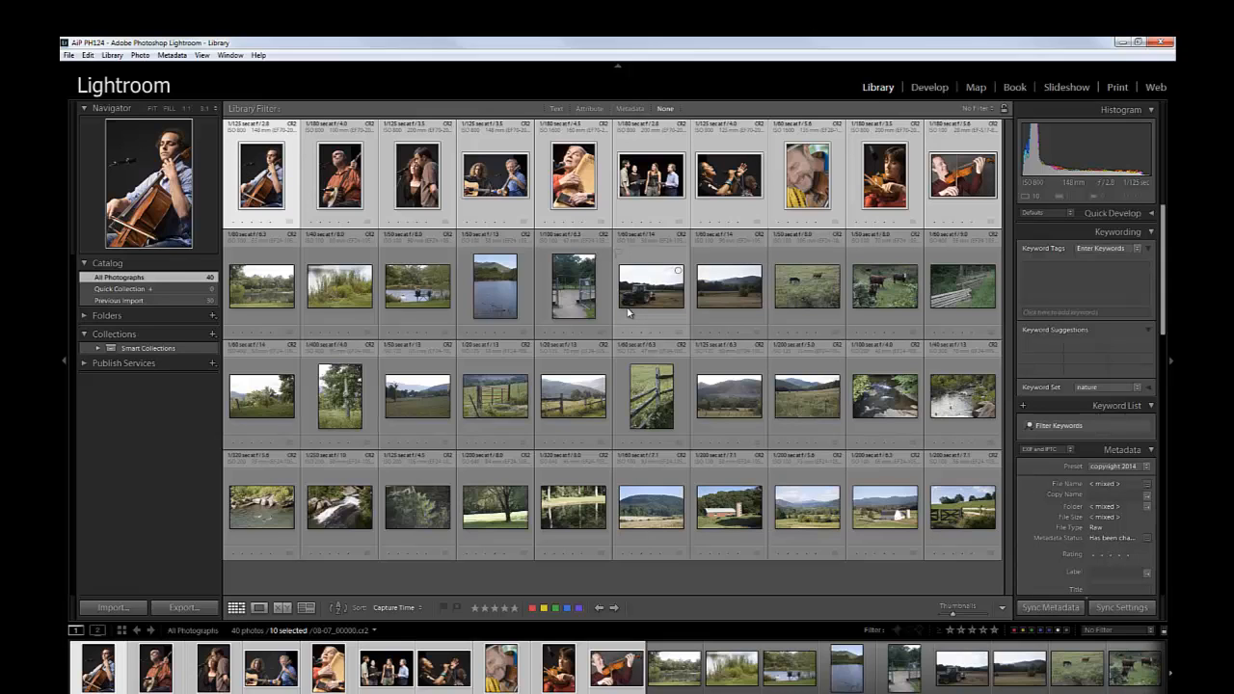
key(ctrl+a)
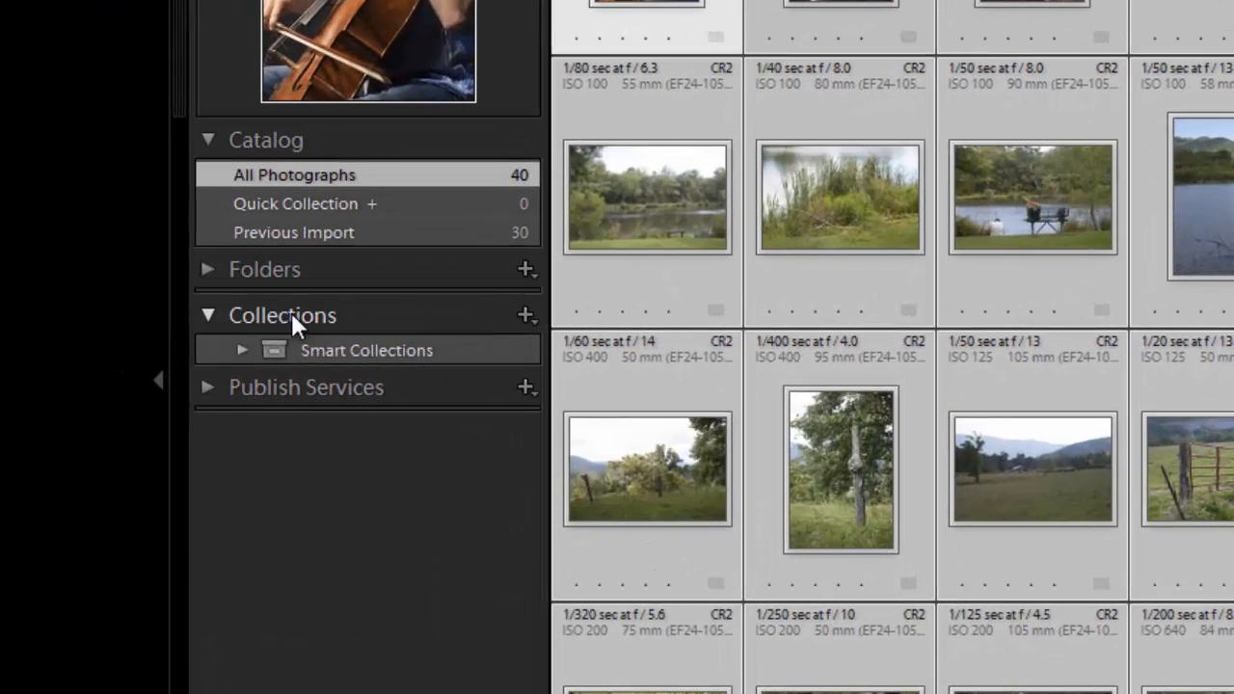
Step: Create a collection set named PH124
click(525, 317)
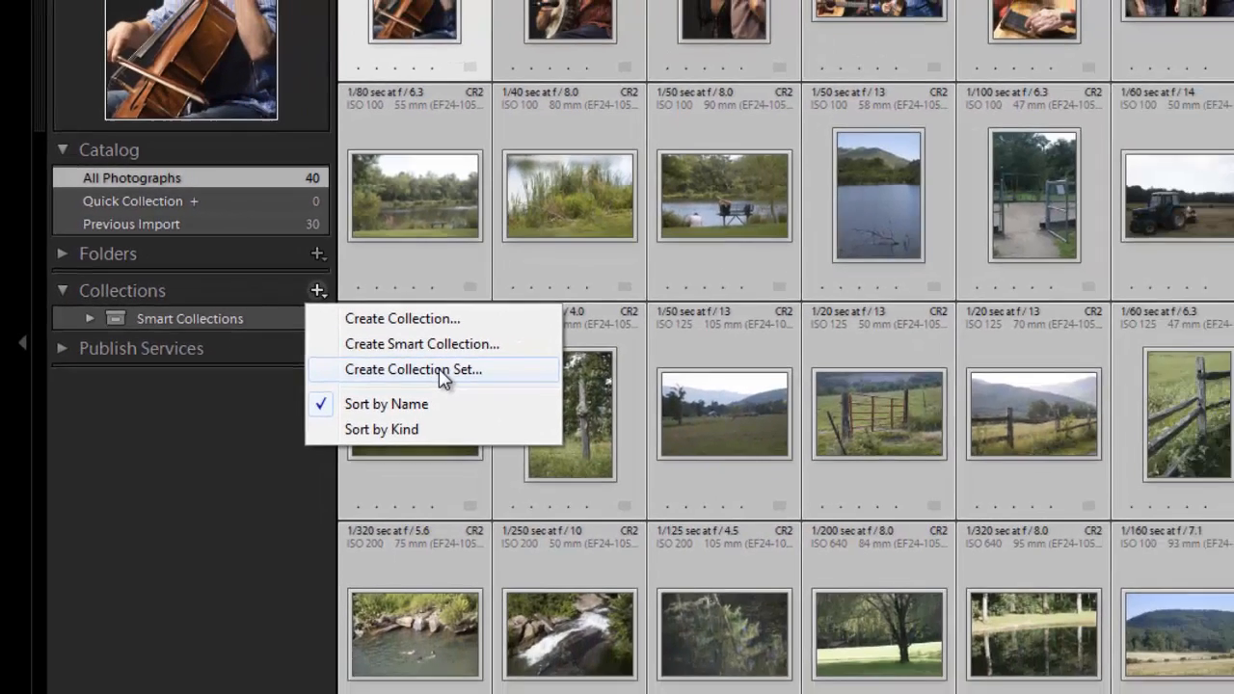
click(677, 413)
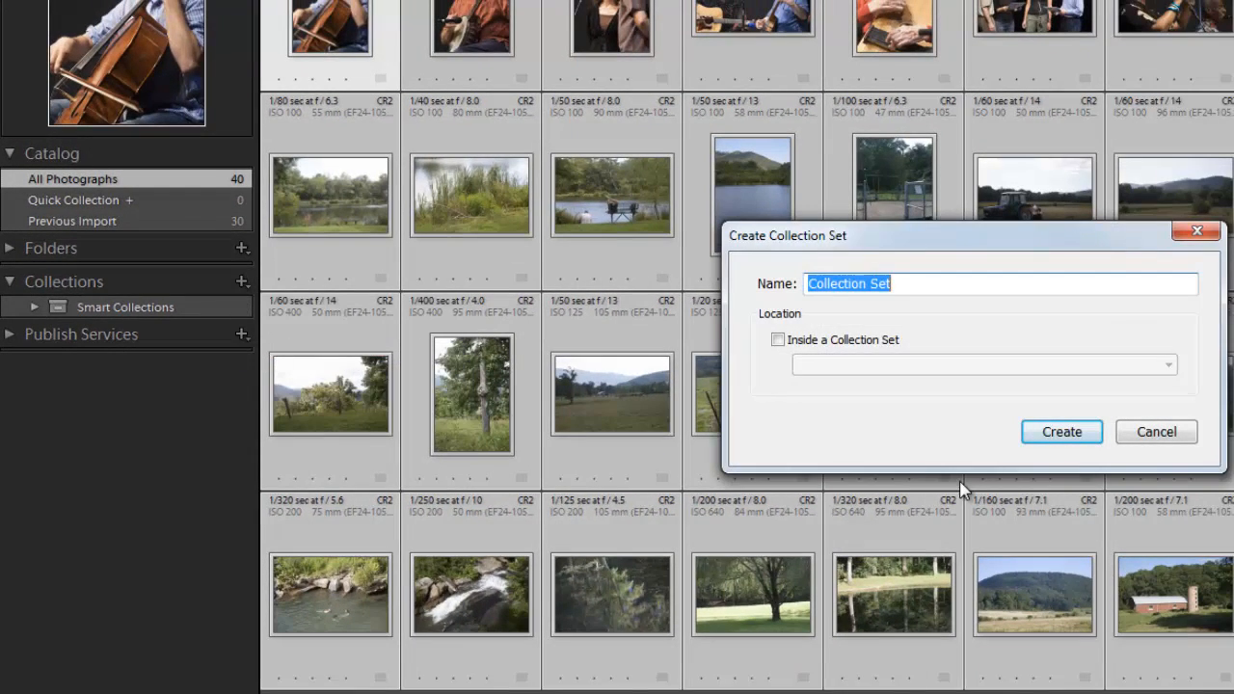
text(PH1)
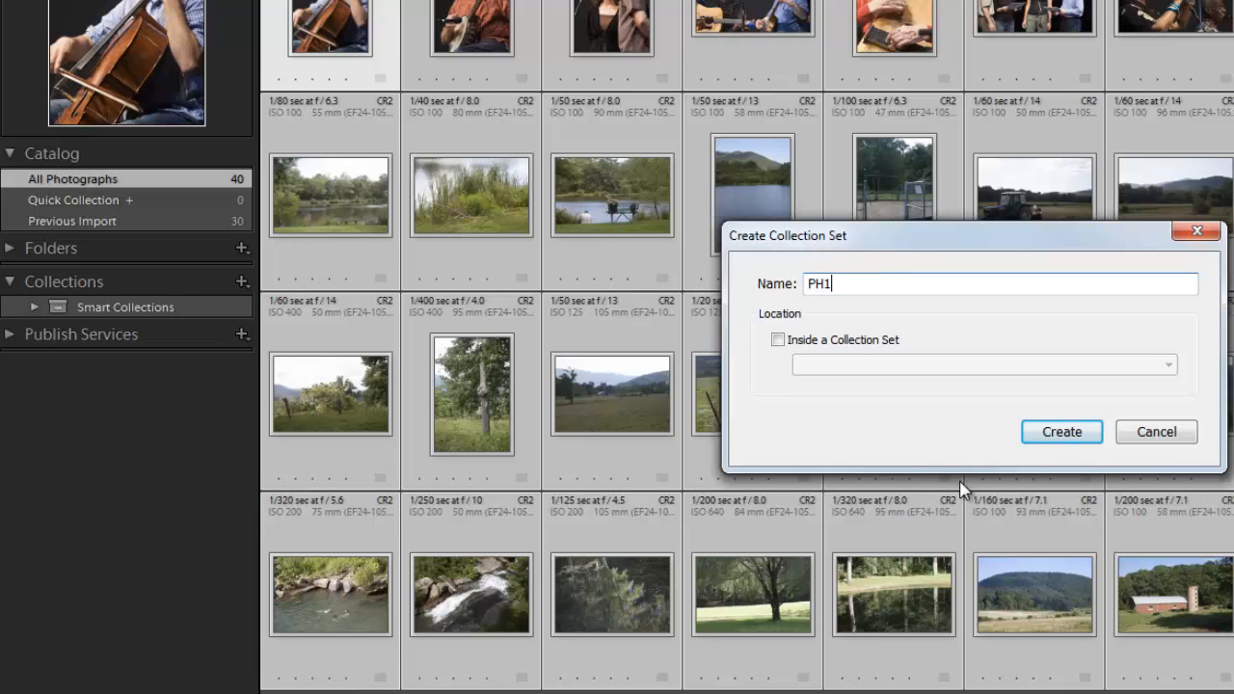
text(23)
key(BackSpace)
text(4)
click(1064, 432)
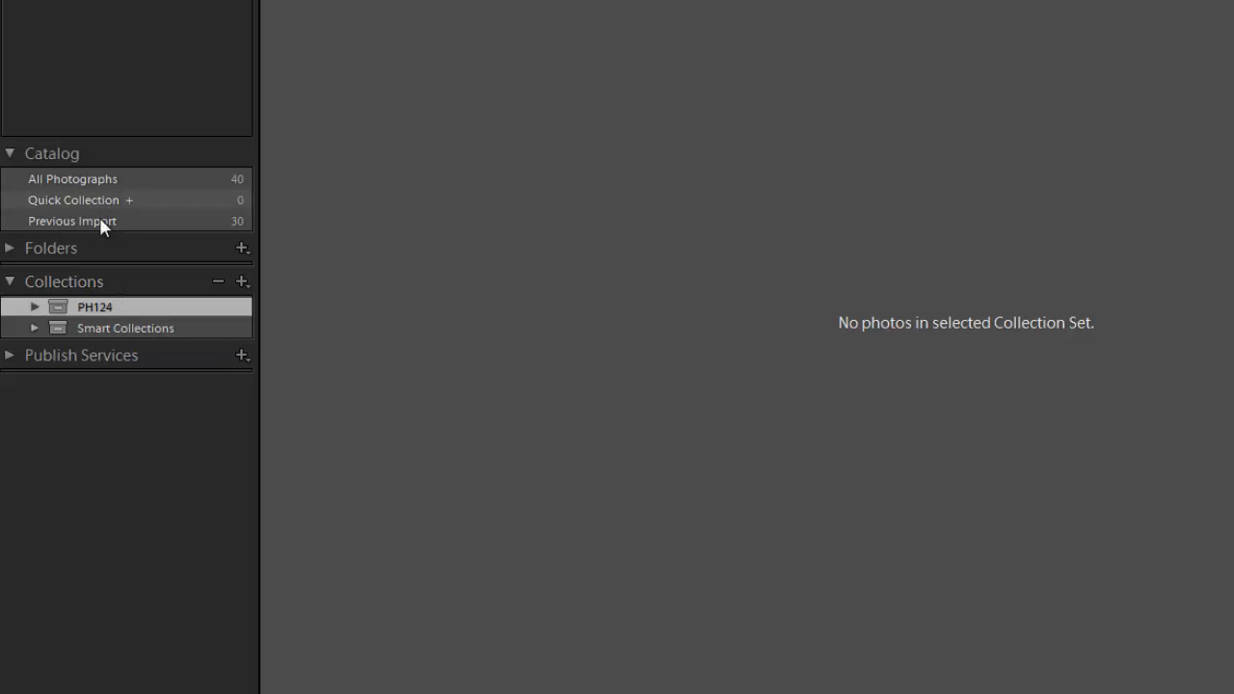
Step: Create a collection named w1_a3 inside the PH124 set, including all selected photos from All Photographs, without virtual copies
click(98, 178)
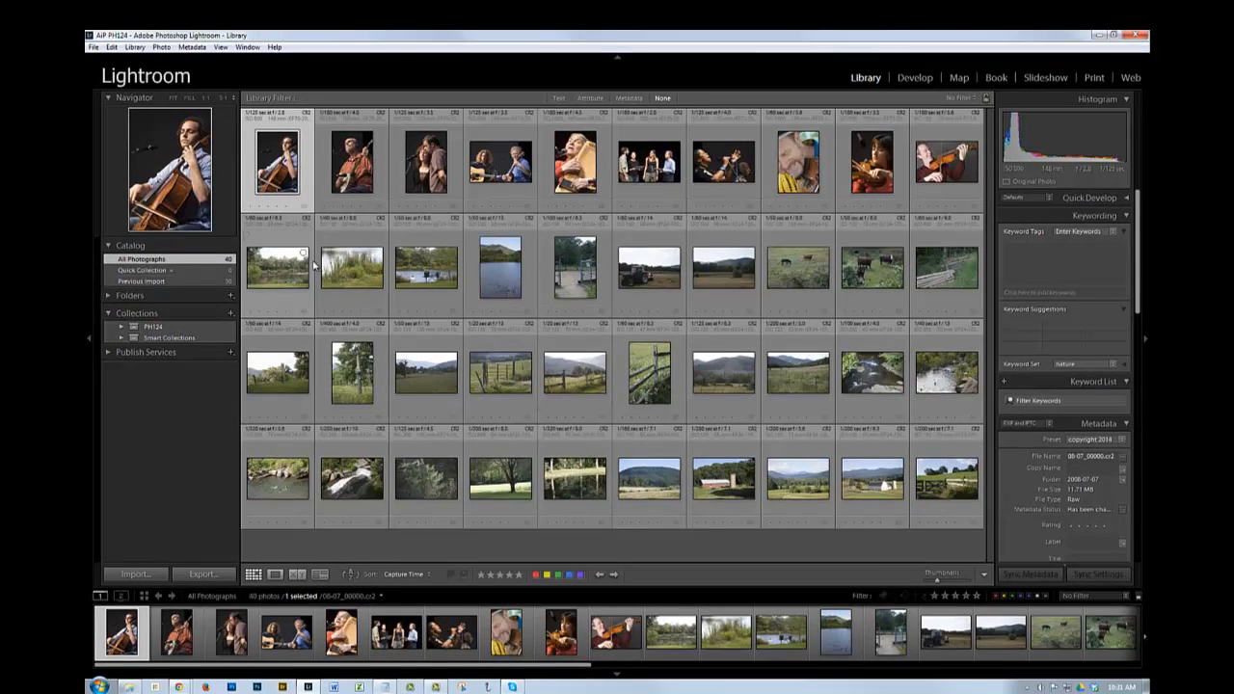
key(ctrl+a)
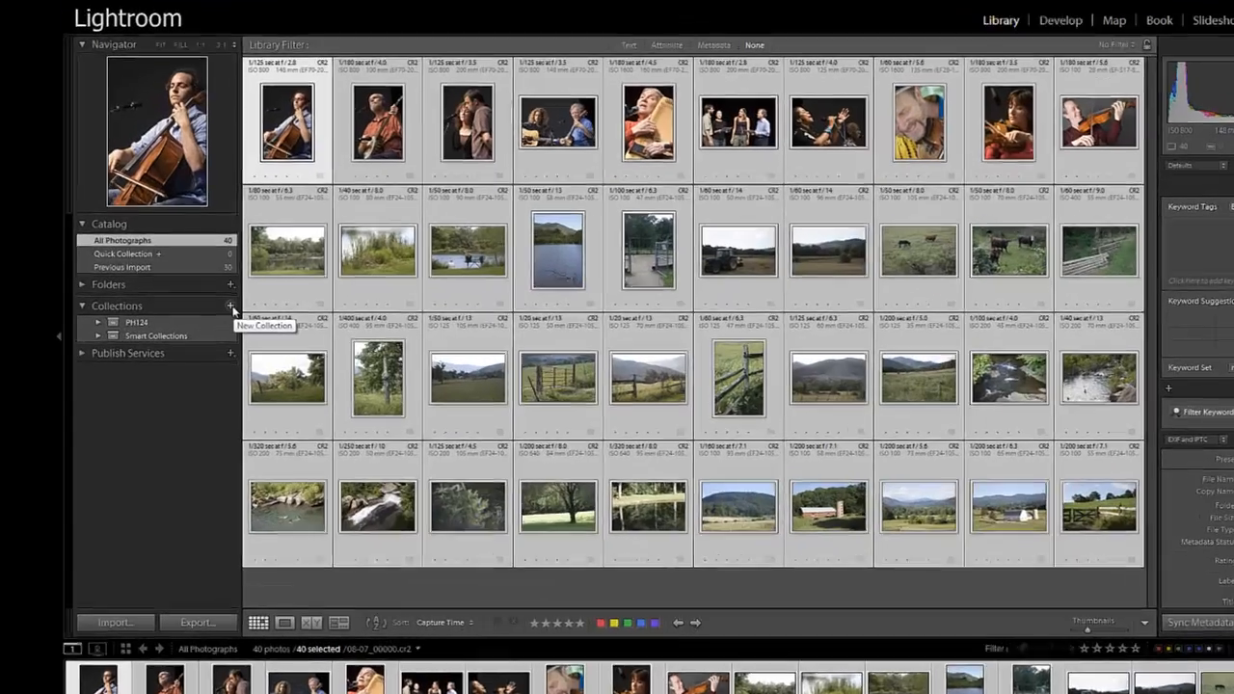
click(231, 313)
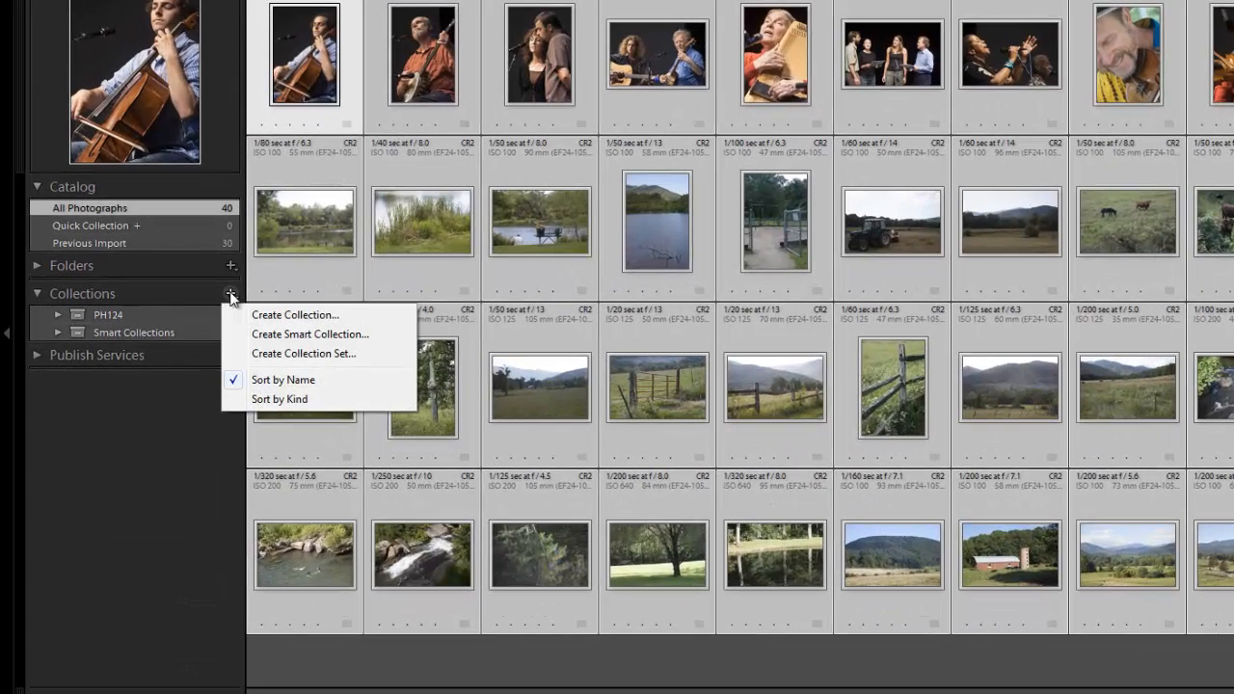
click(320, 315)
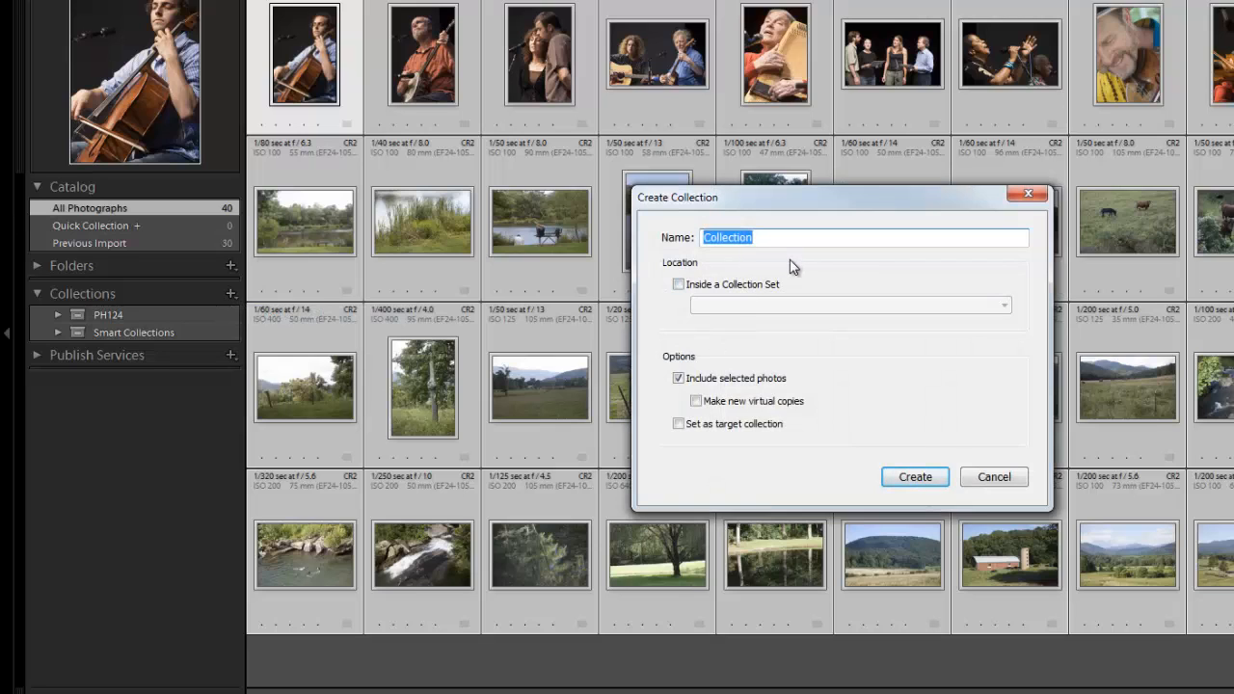
text(w1_a3)
click(679, 286)
click(724, 306)
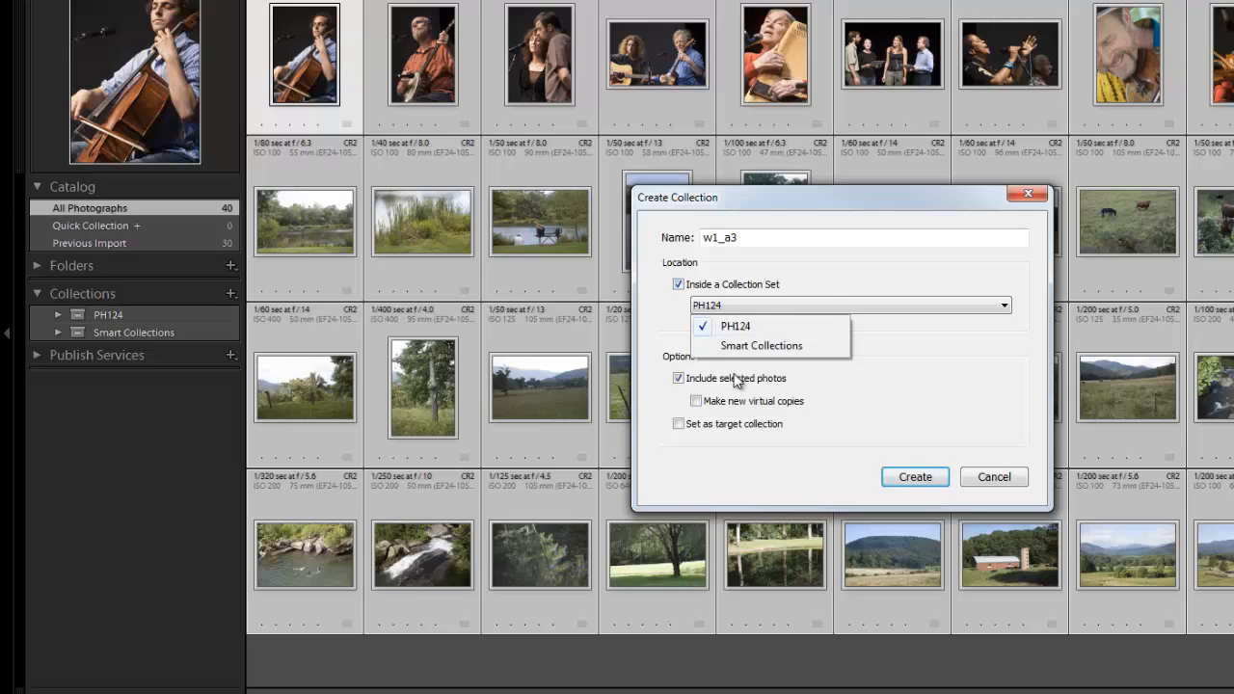
click(767, 305)
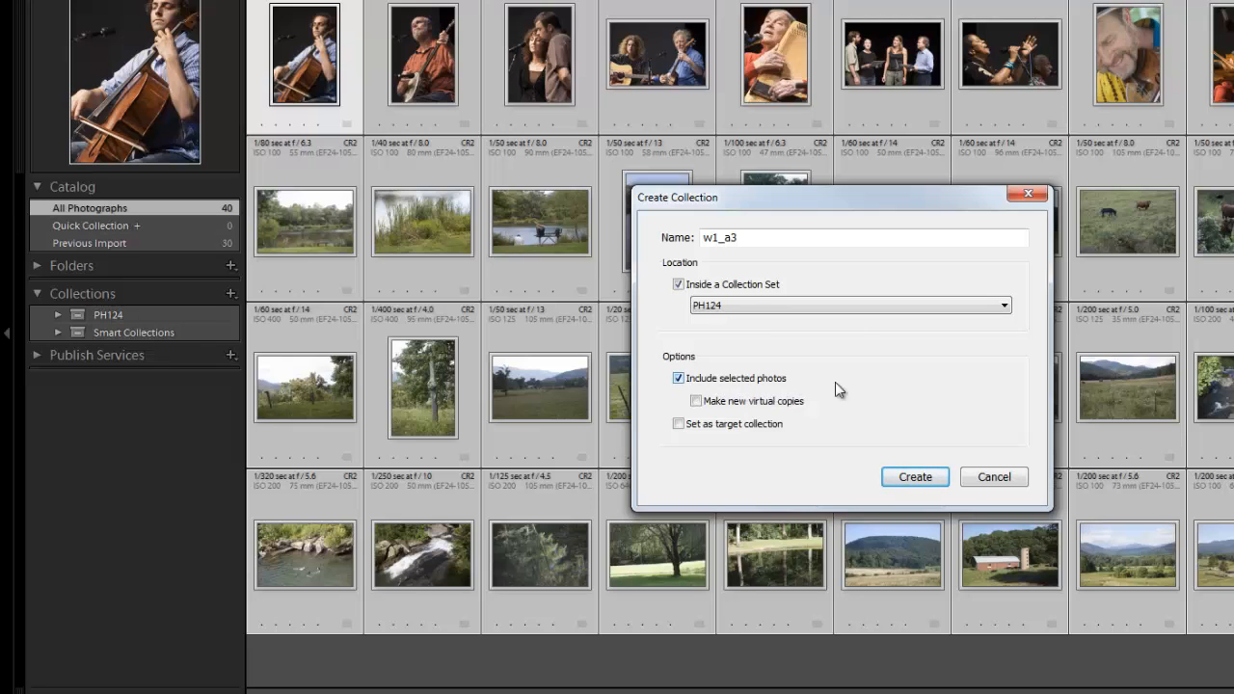
click(910, 477)
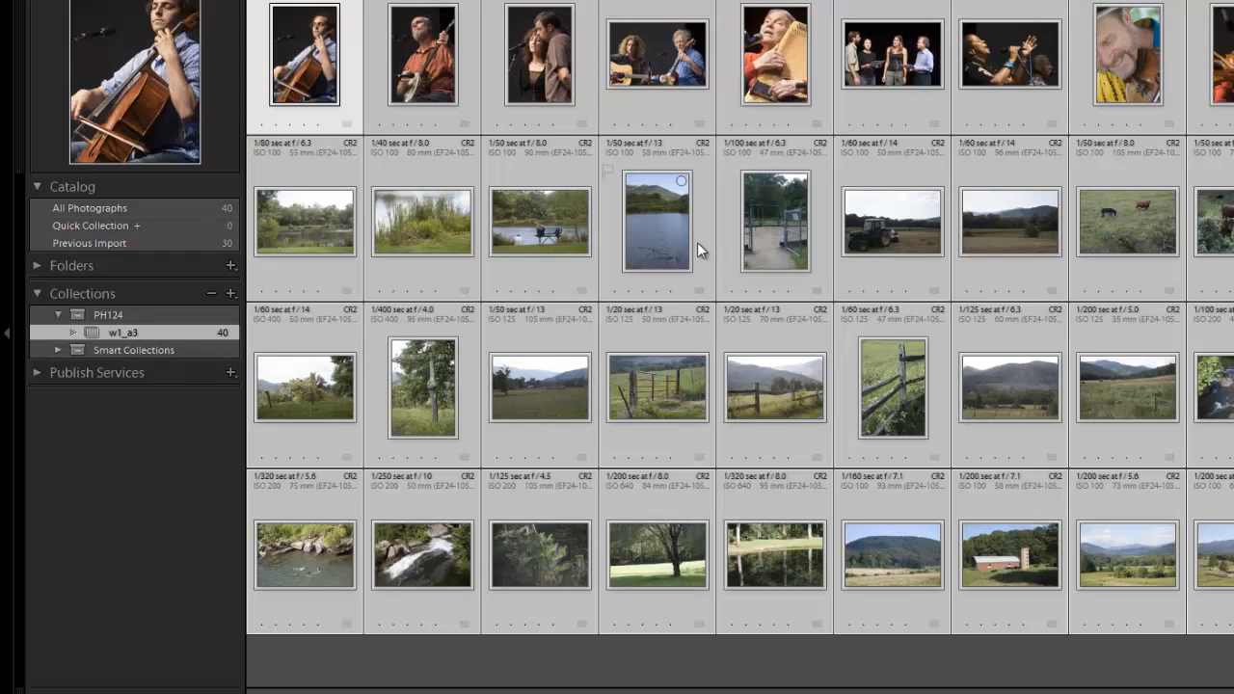
Step: Select the ten performer photos in the first row of the w1_a3 collection
click(346, 63)
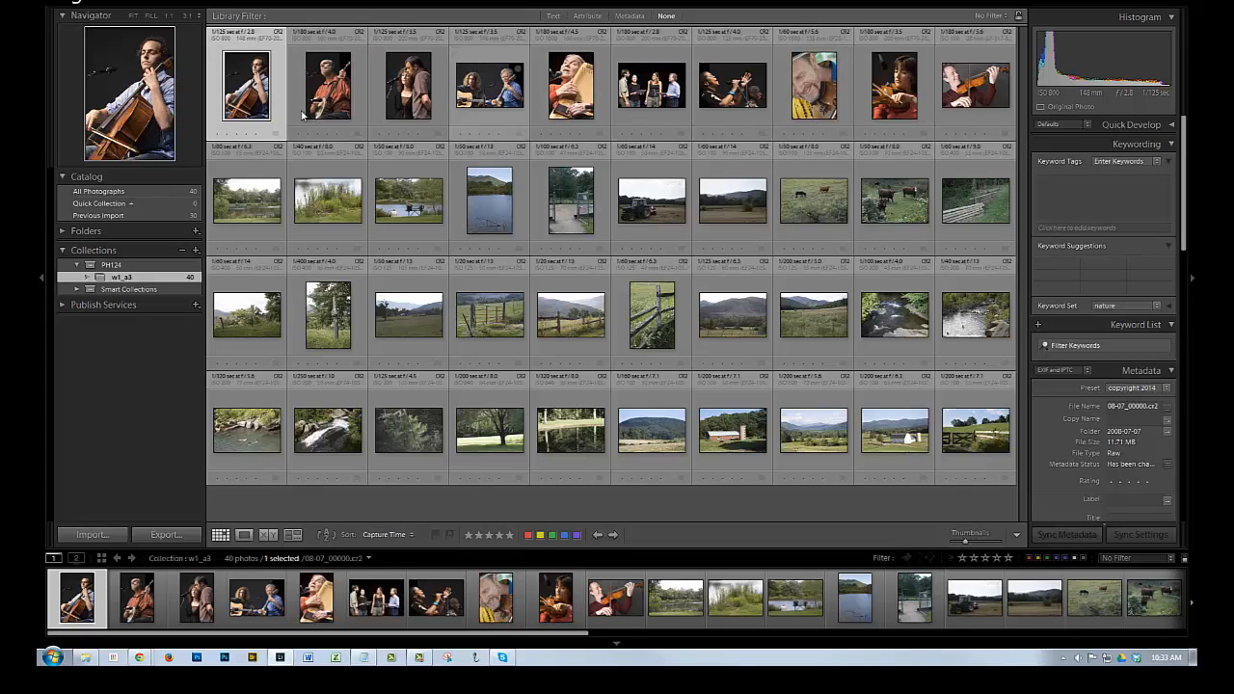
shift+click(972, 93)
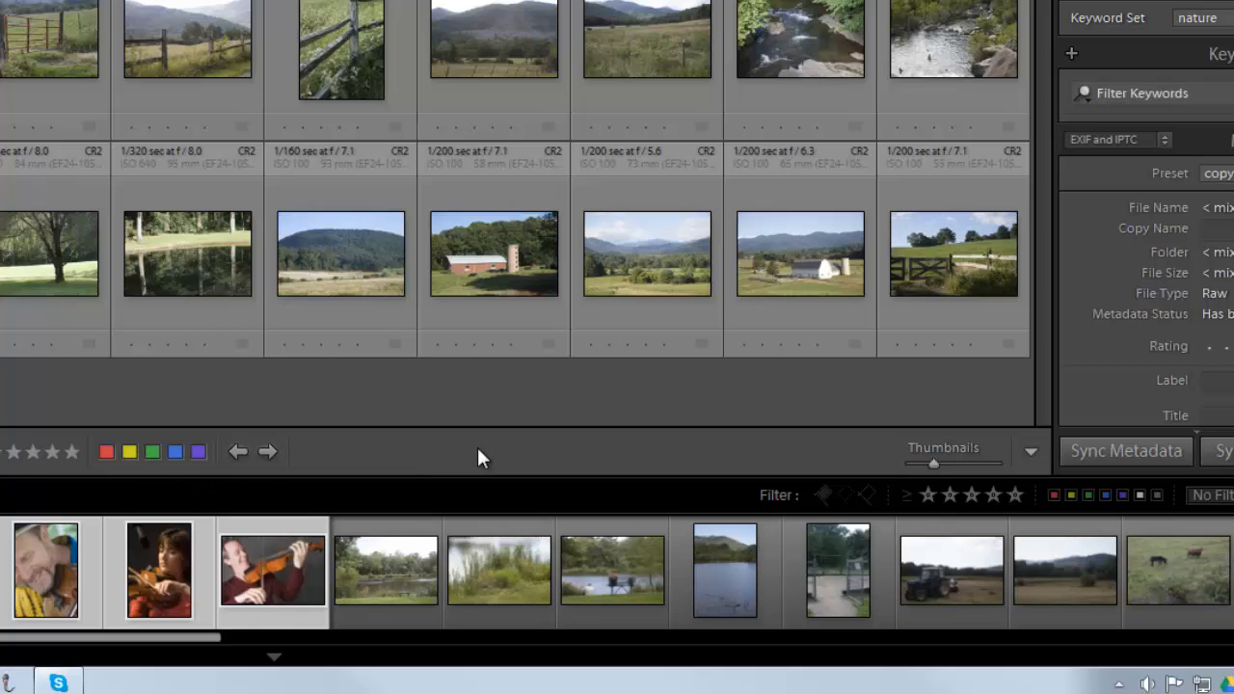
Step: Hide and redisplay the toolbar below the photo grid twice
key(t)
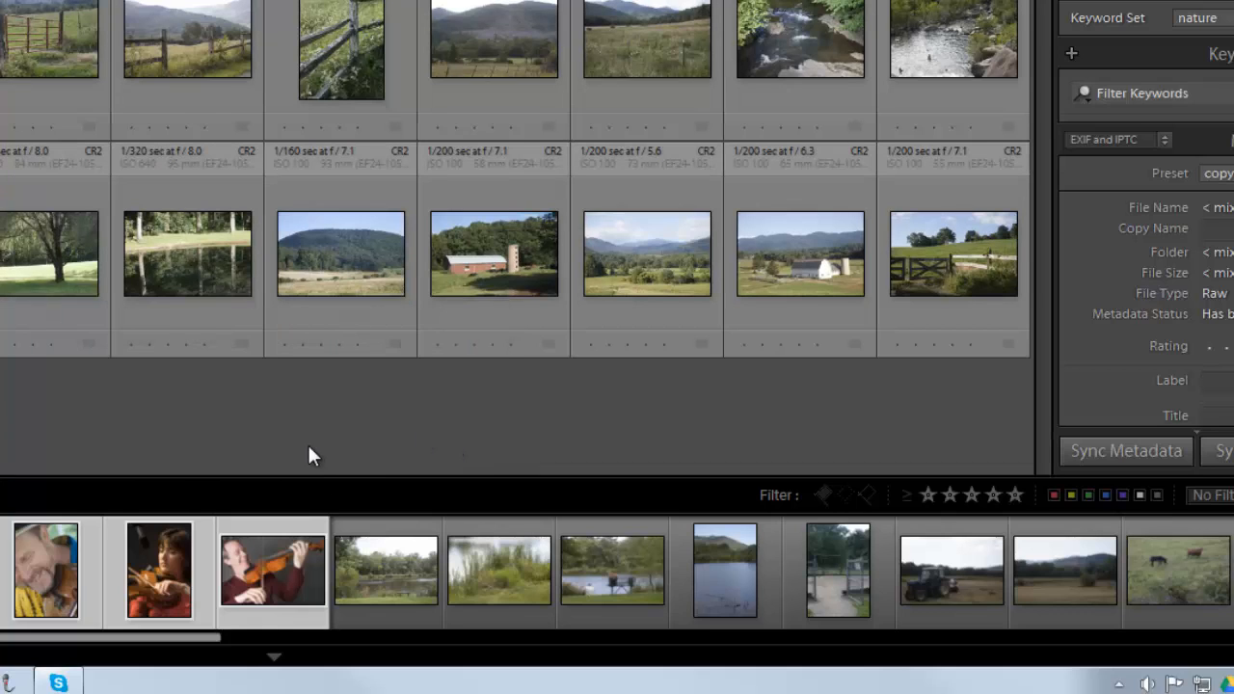
key(t)
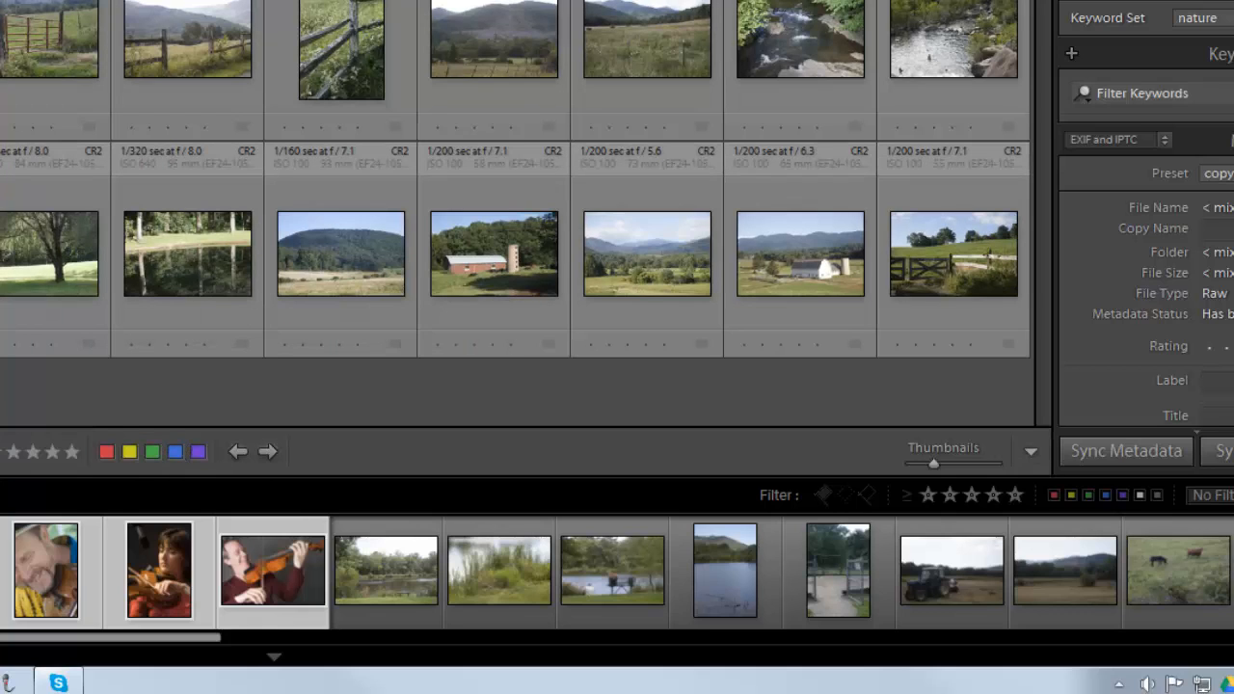
key(t)
key(t)
Step: Check which tools the toolbar can display, and enlarge the grid thumbnails until five photos fit per row
click(1031, 451)
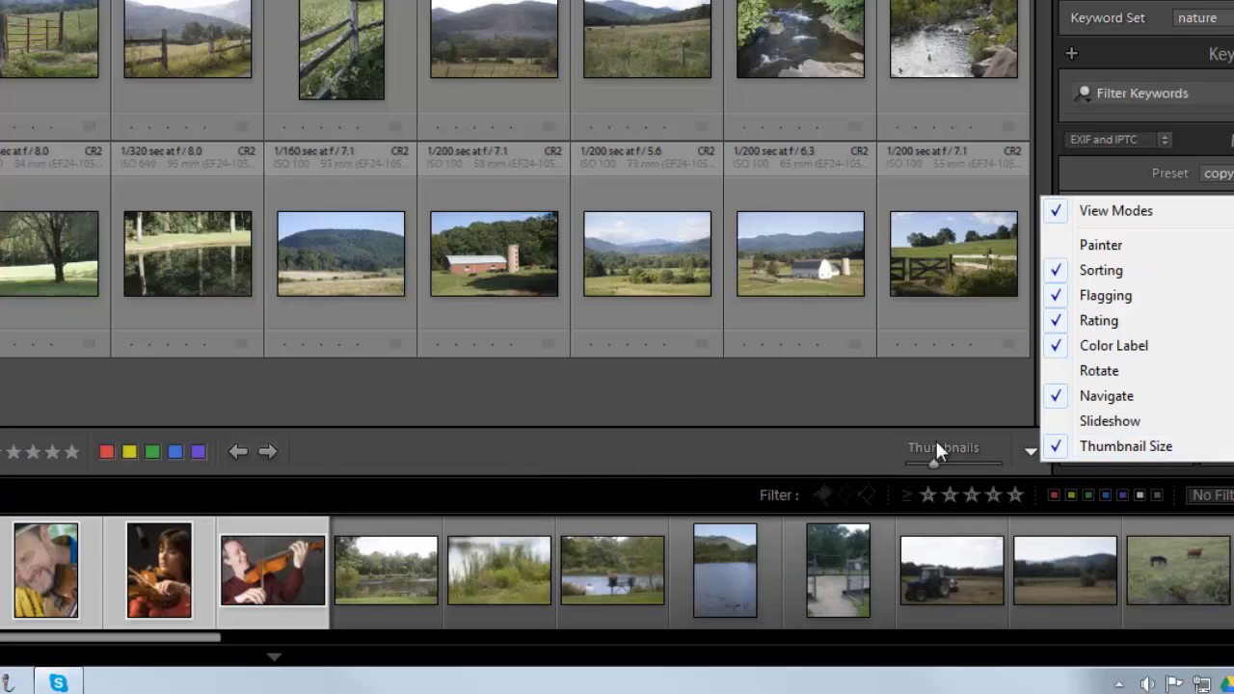
click(836, 445)
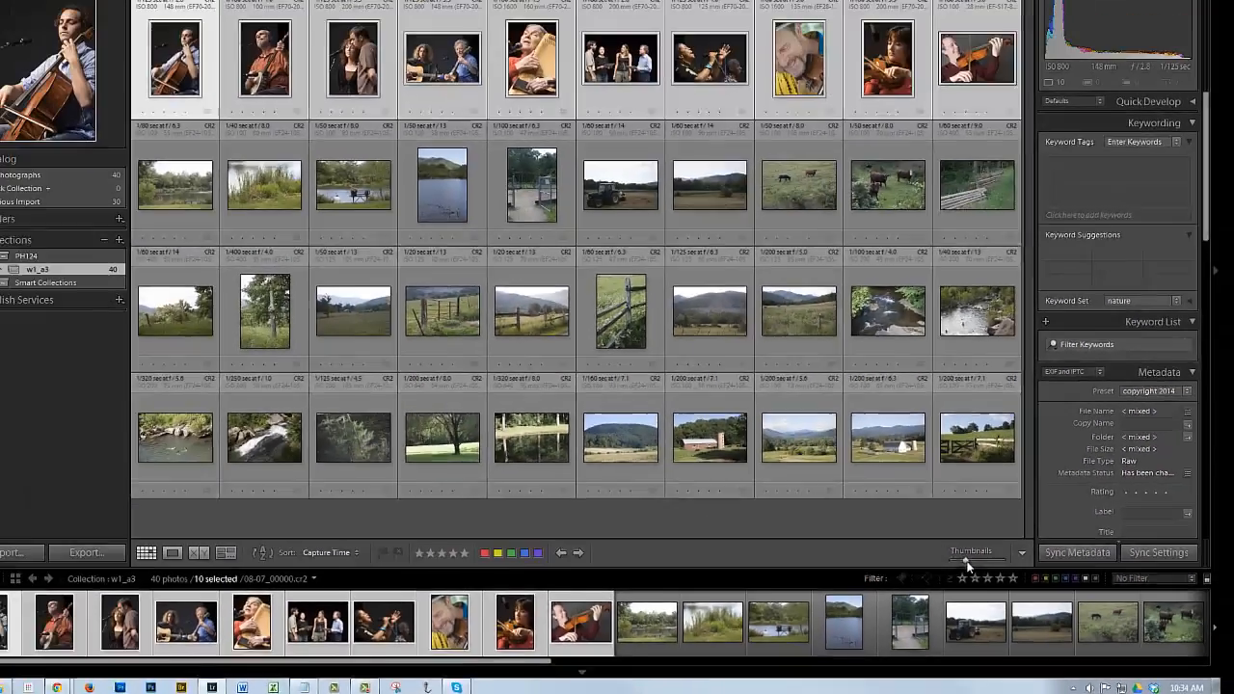
drag(933, 465, 963, 466)
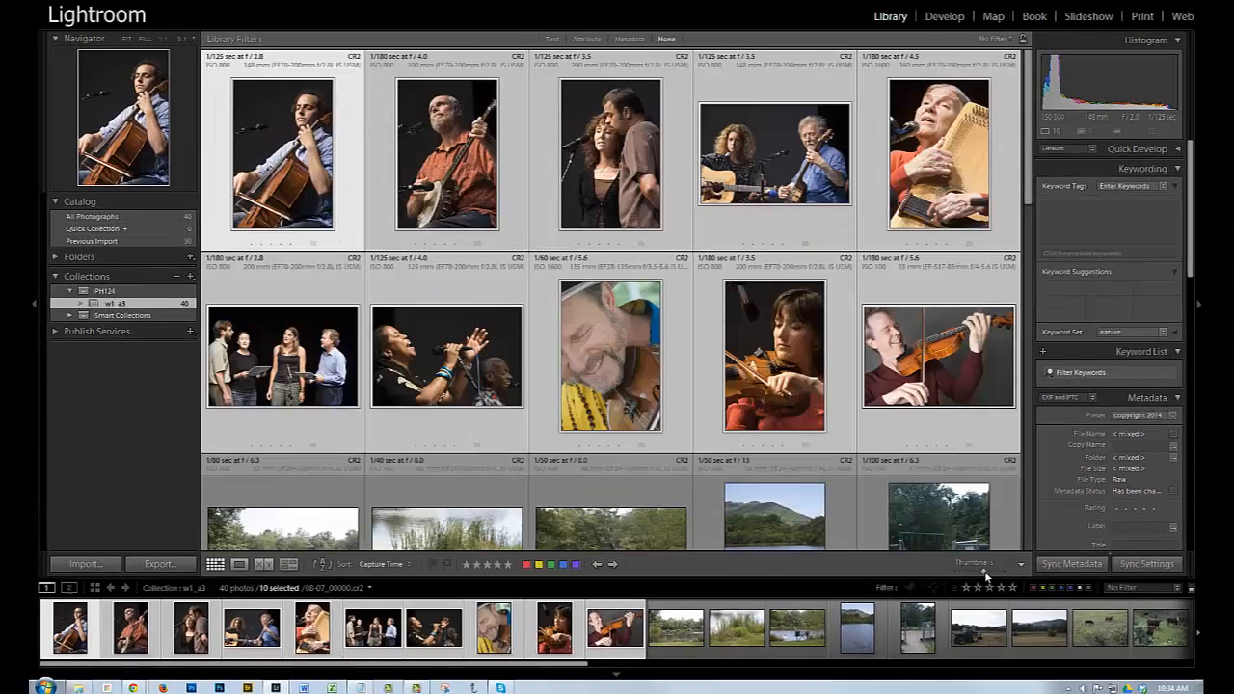
Step: Shrink the grid thumbnails until eleven photos fit per row, and check which details the thumbnail headers can display
drag(975, 571, 970, 574)
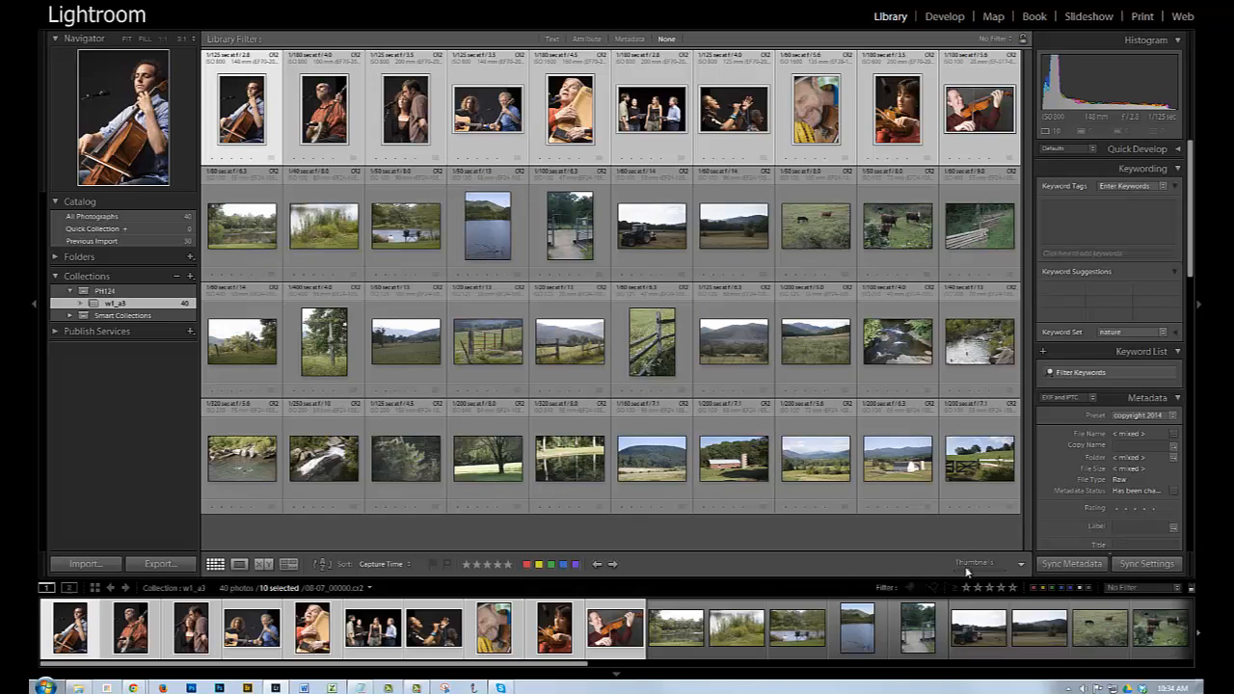
drag(967, 576, 976, 577)
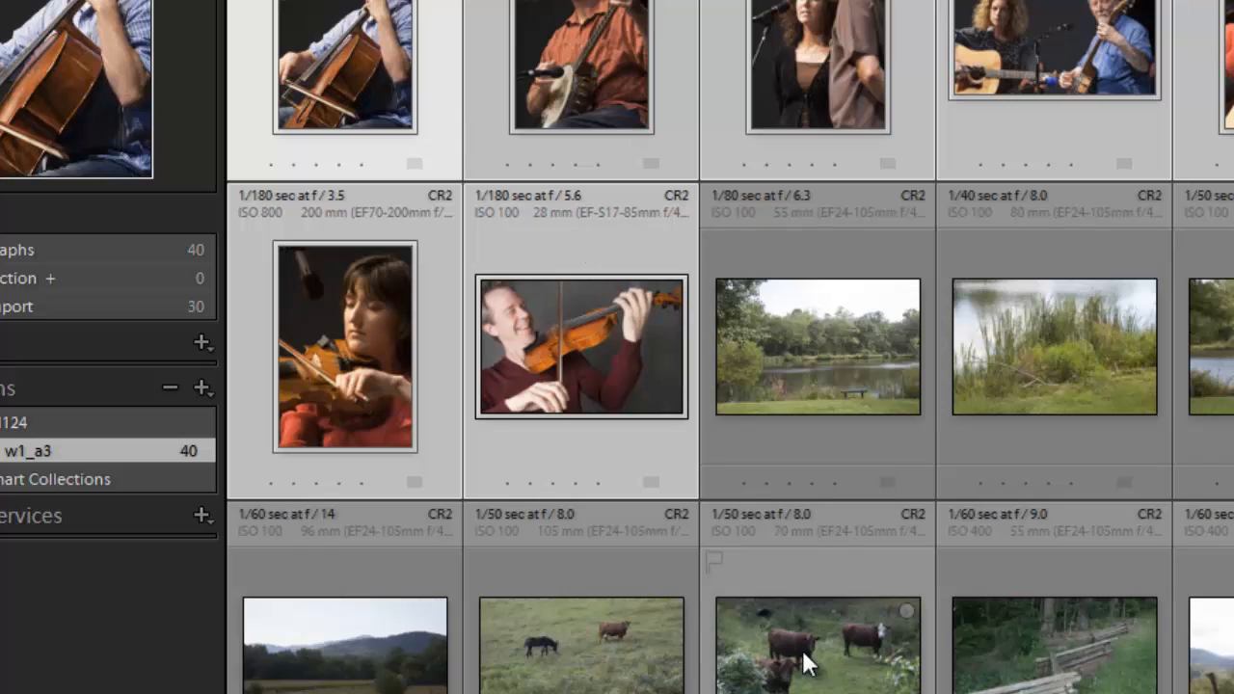
right_click(490, 196)
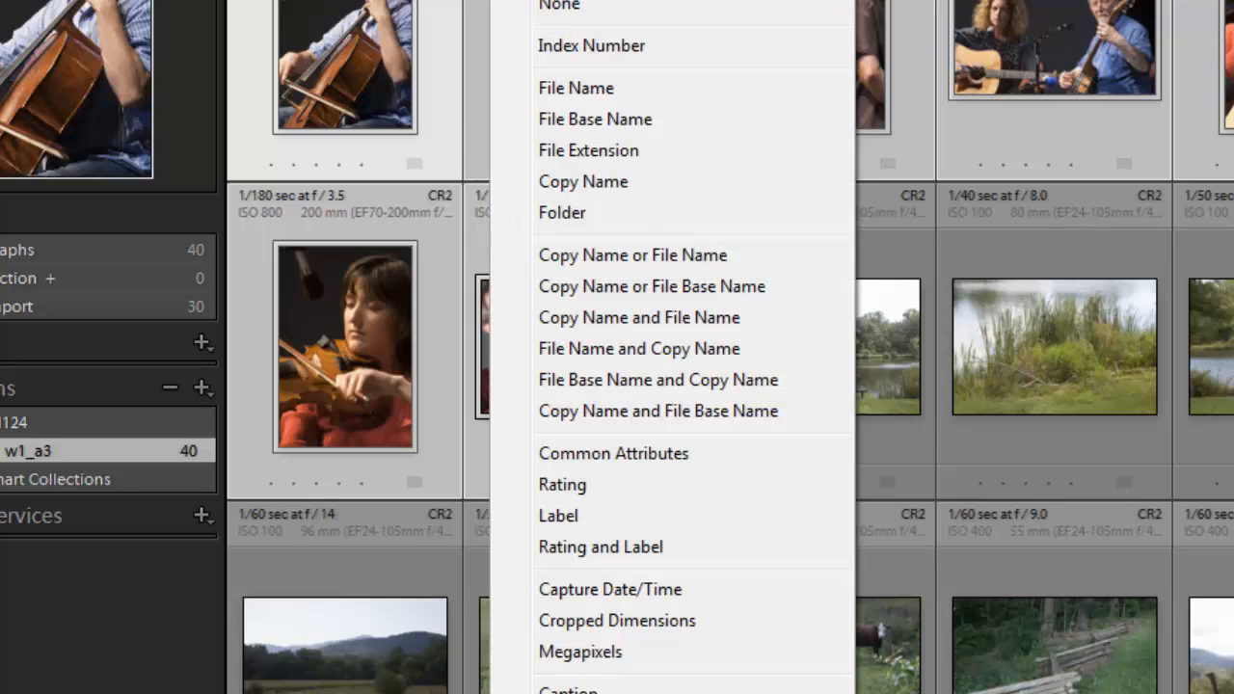
key(Escape)
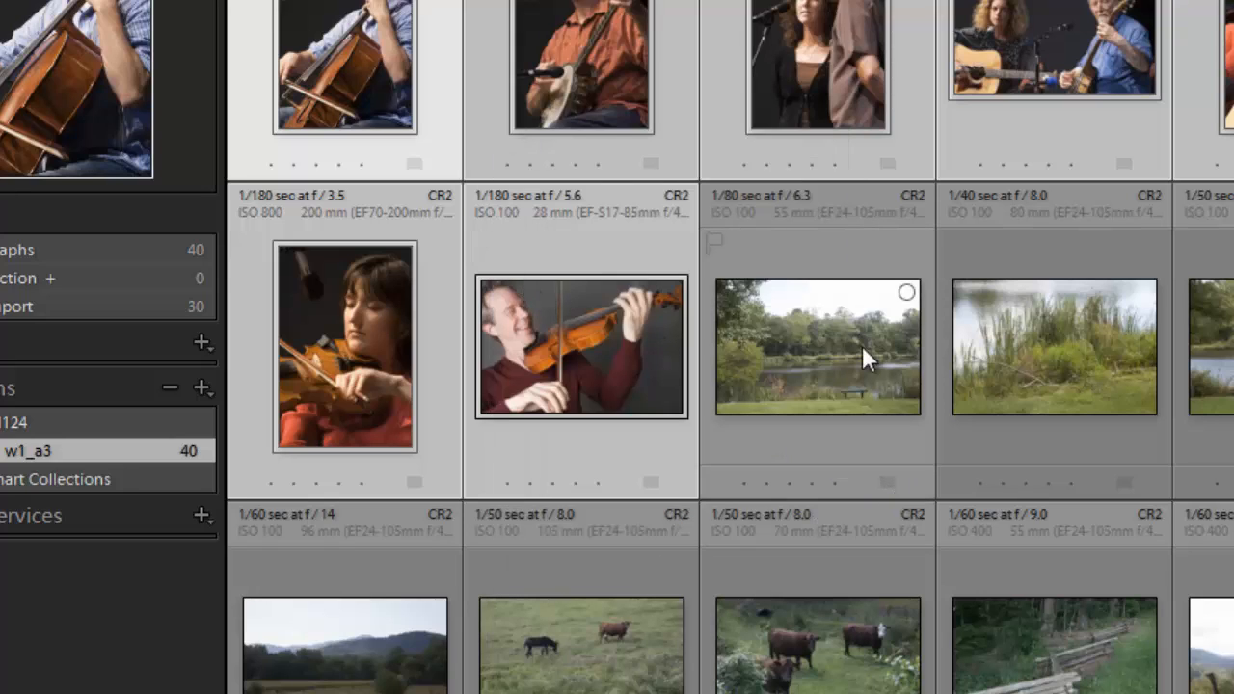
click(759, 351)
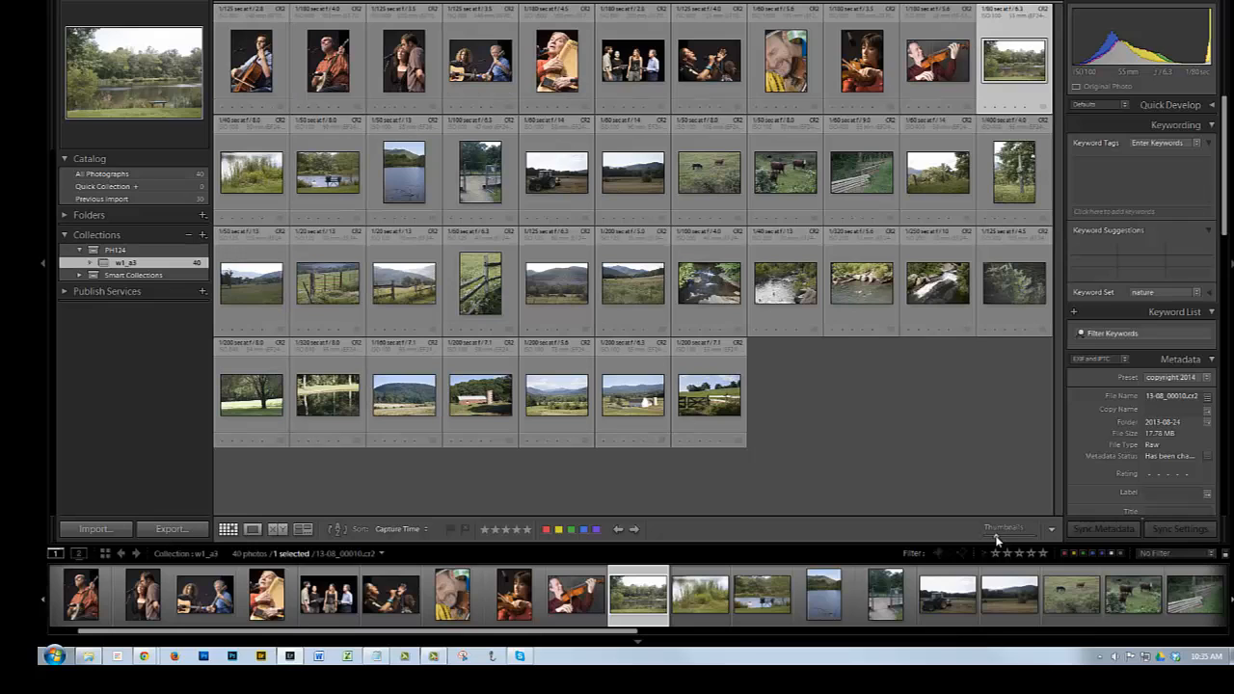
Step: Select the ten performer photos in the first row, assign them the red color label, and clear the selection
click(253, 73)
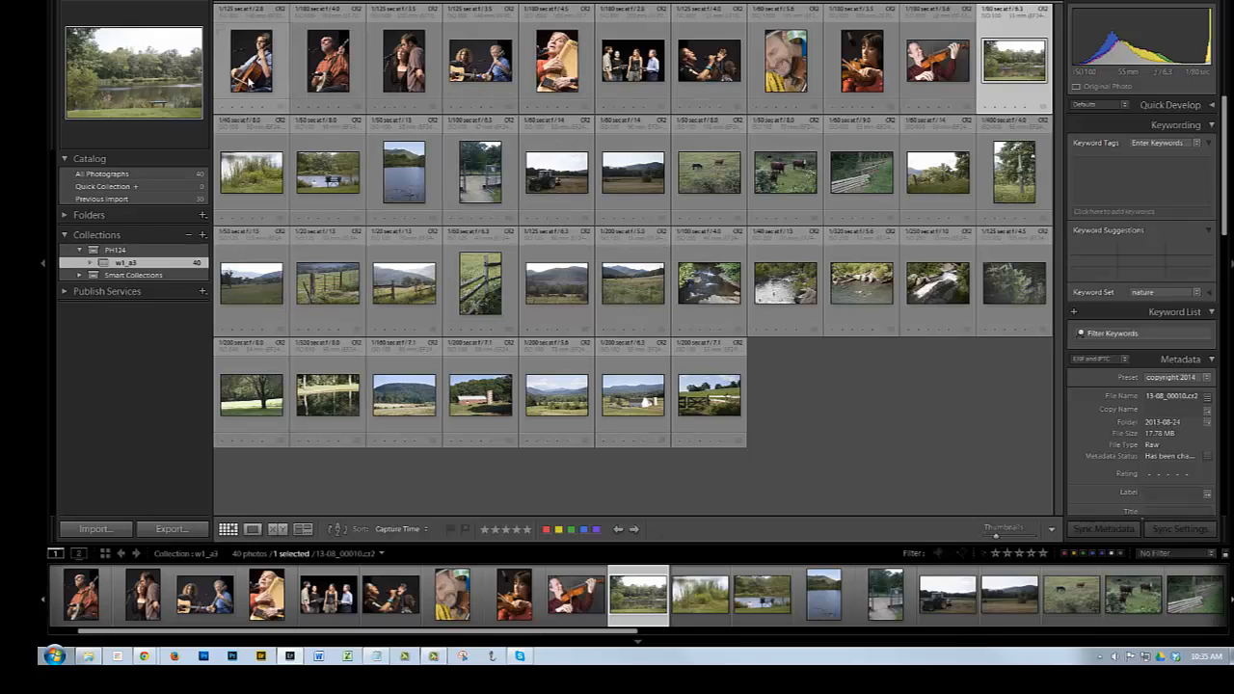
shift+click(931, 79)
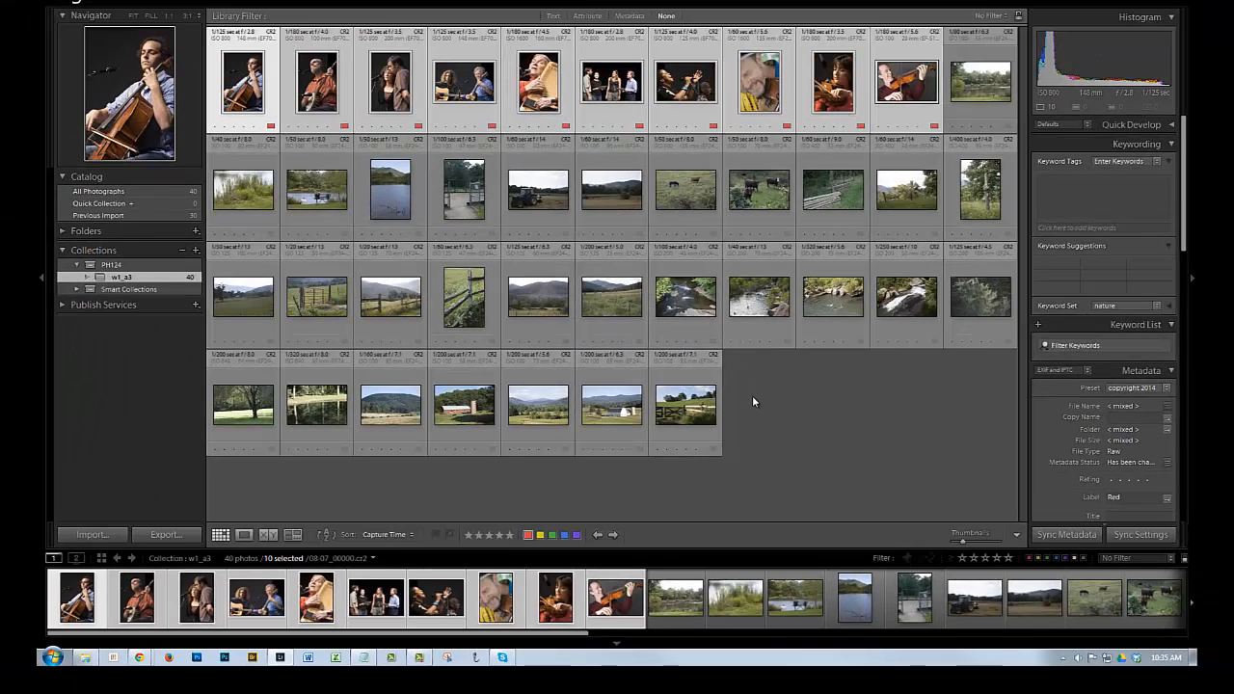
click(812, 389)
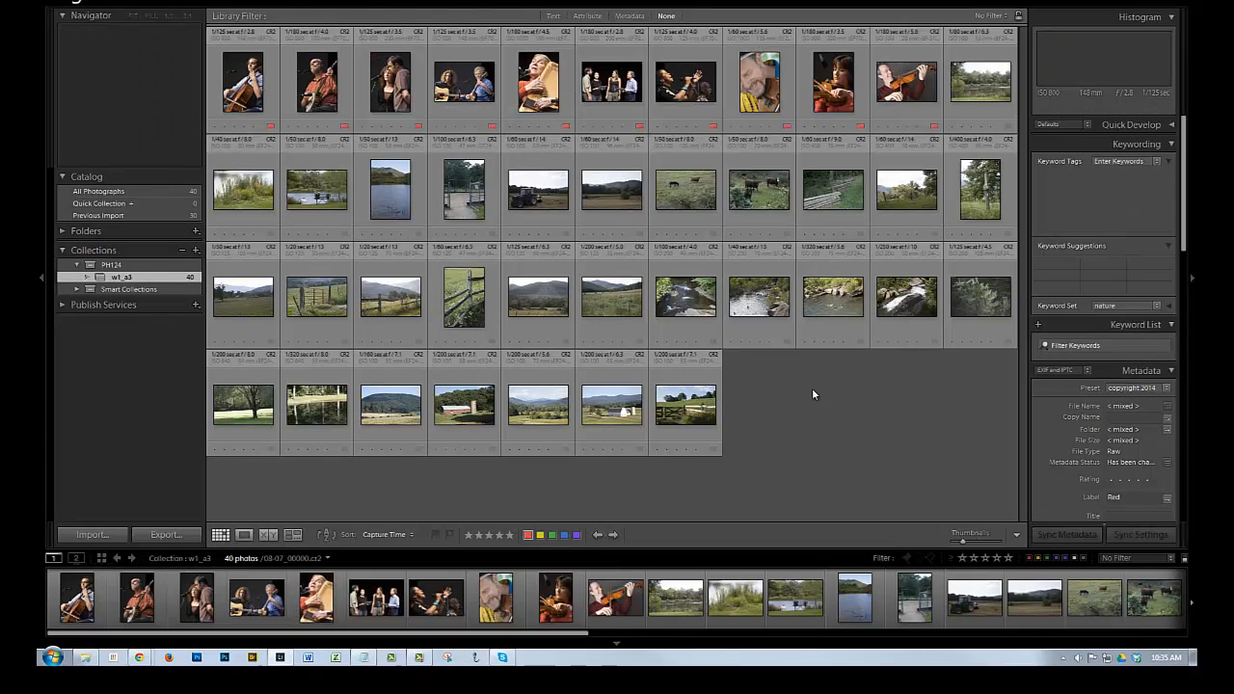
Step: Select the ten pond, lake and stream photos in the collection and assign them the blue color label
click(241, 188)
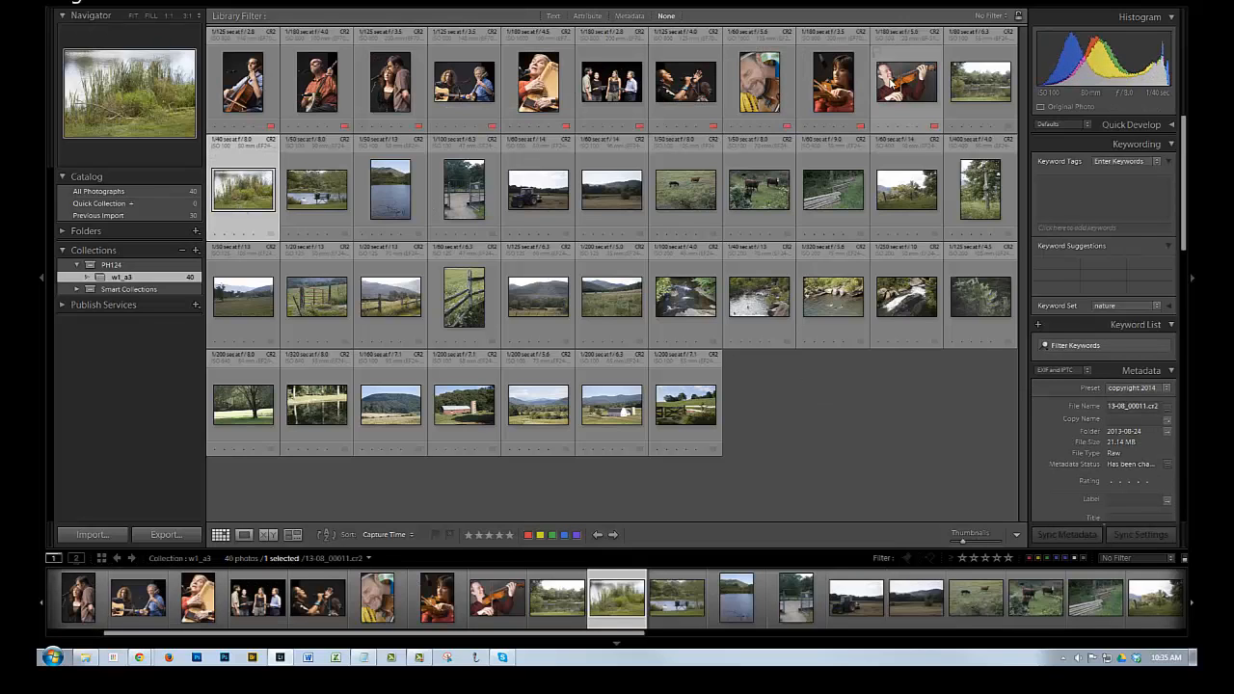
shift+click(967, 84)
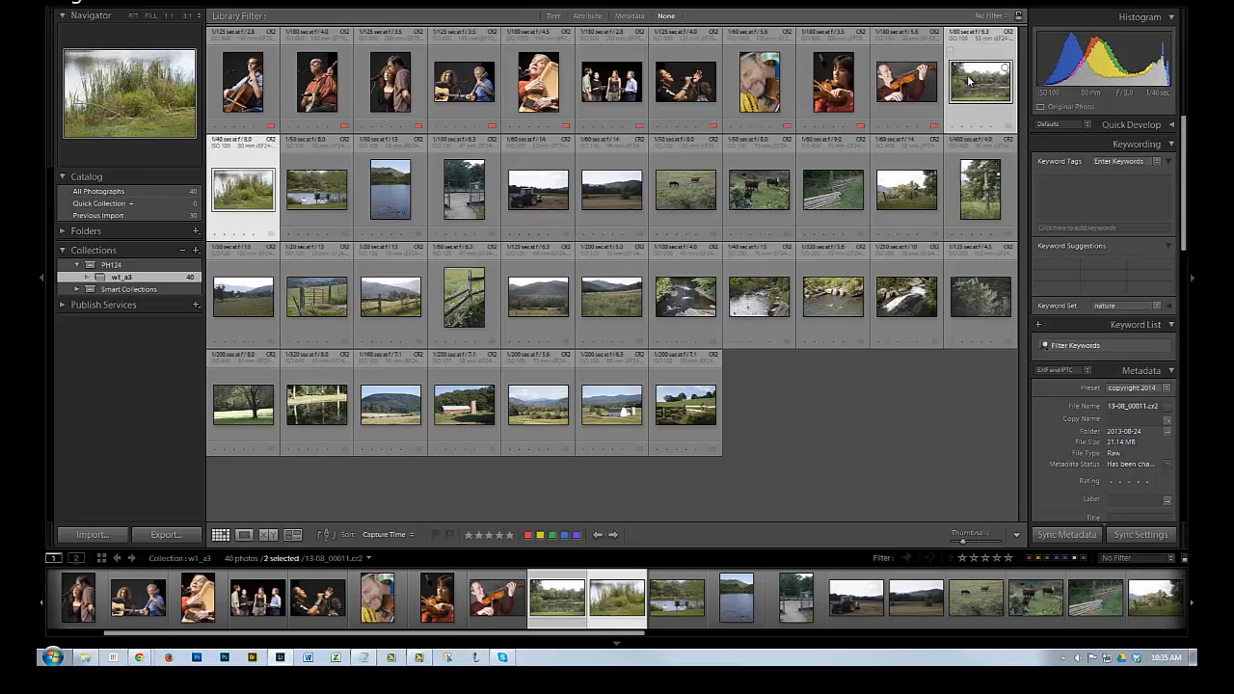
shift+click(391, 198)
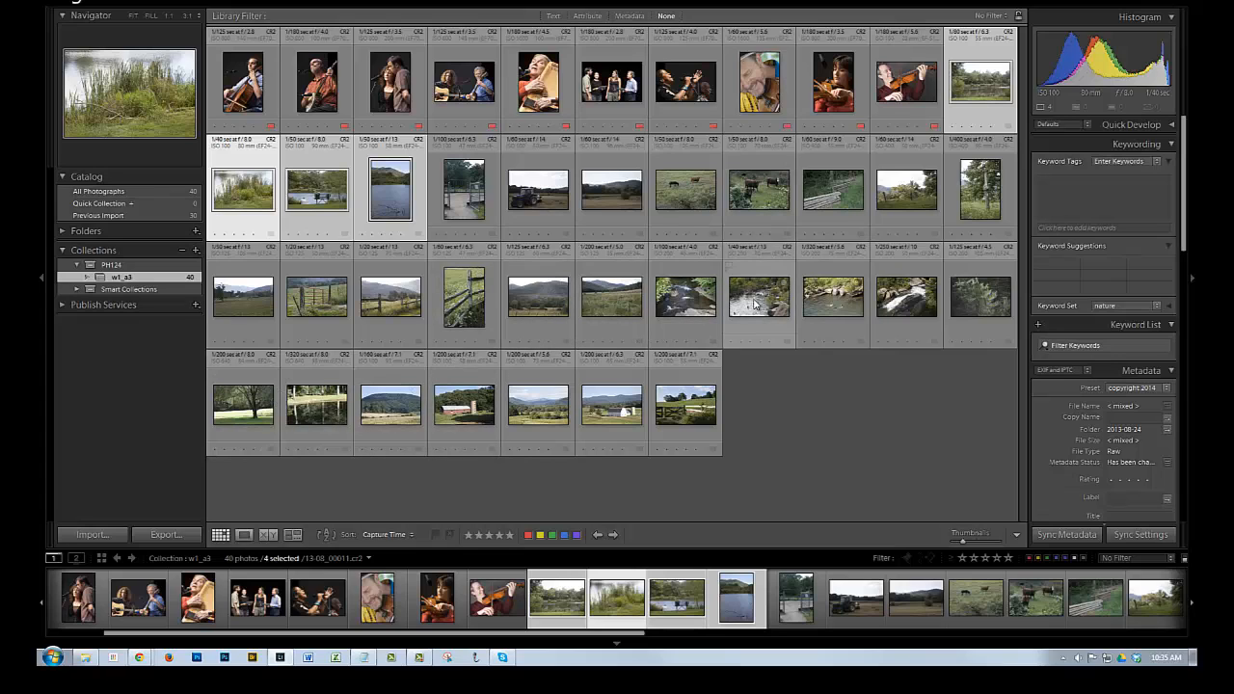
ctrl+click(707, 304)
ctrl+click(747, 308)
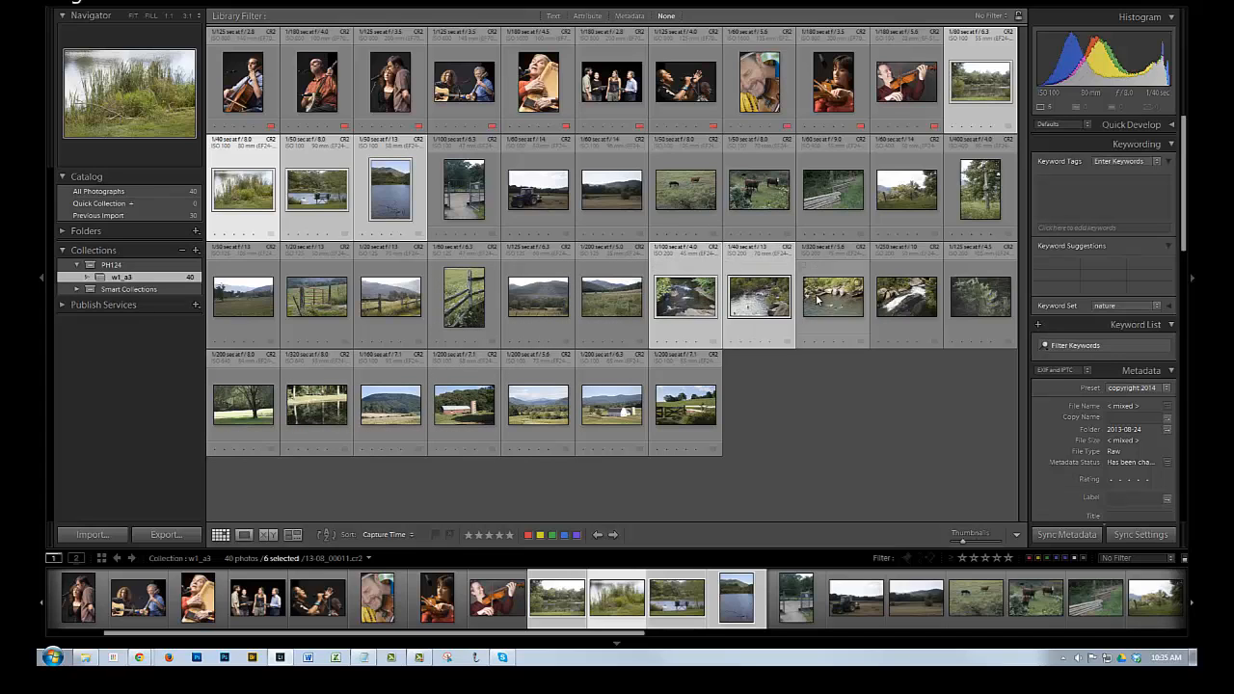
ctrl+click(818, 302)
ctrl+click(886, 302)
ctrl+click(976, 305)
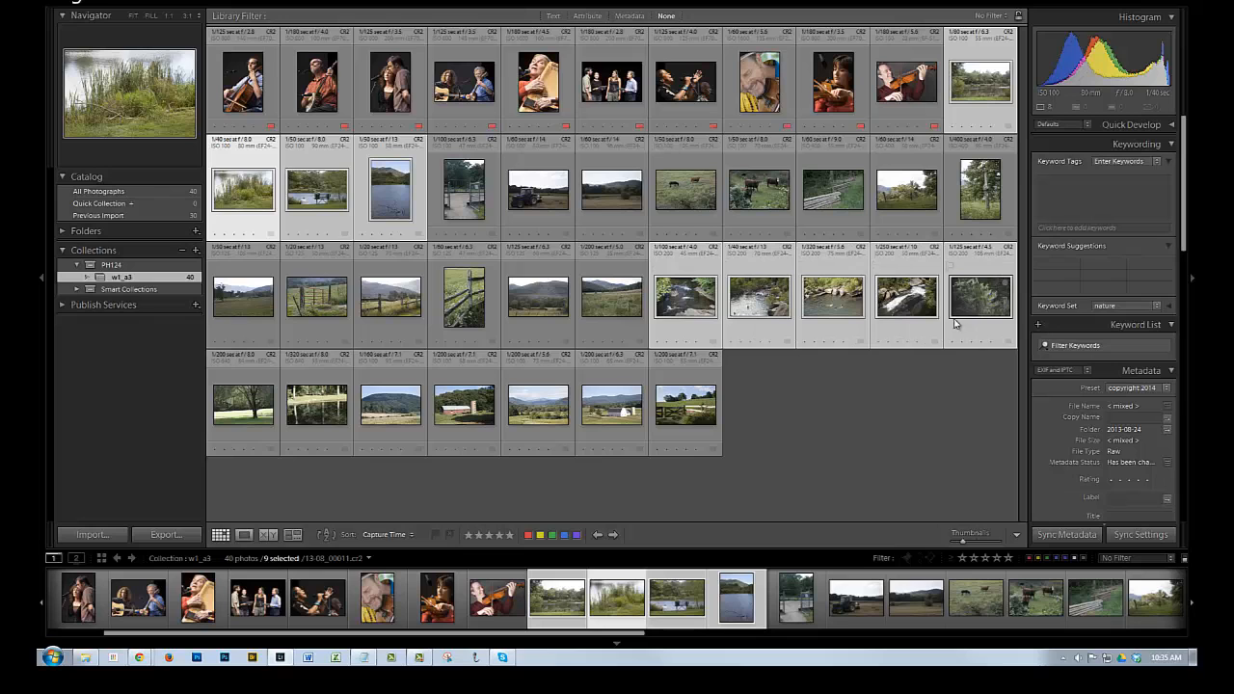
ctrl+click(323, 412)
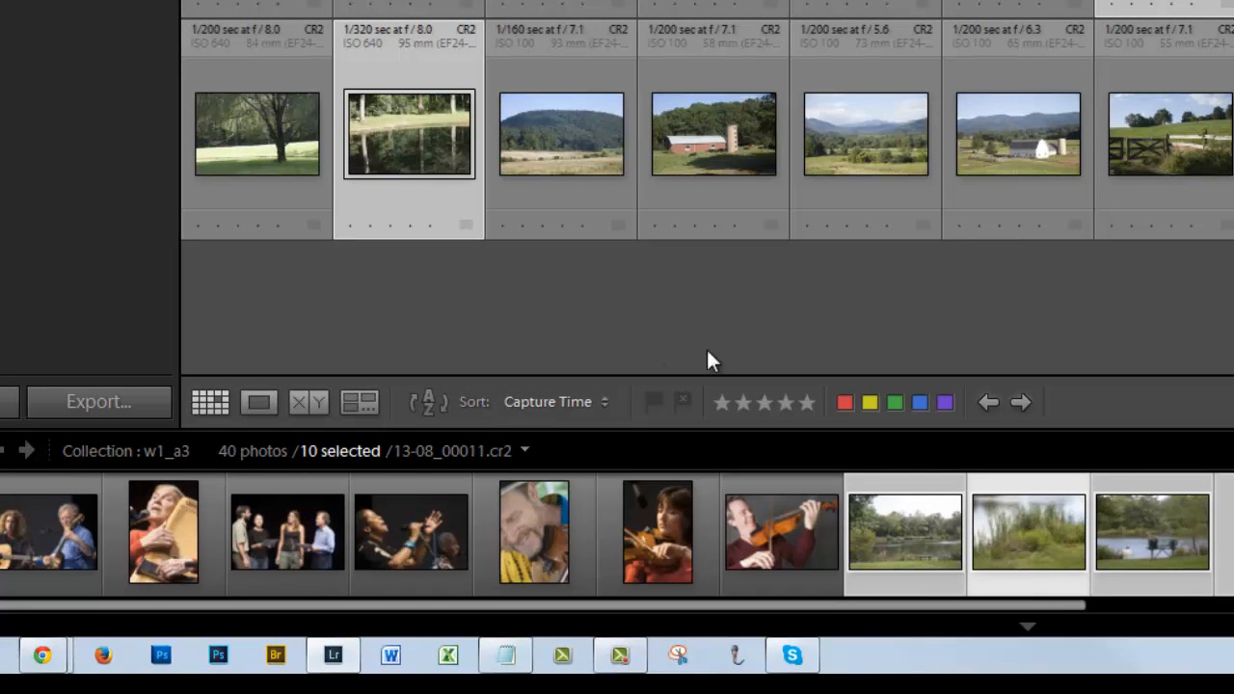
click(919, 402)
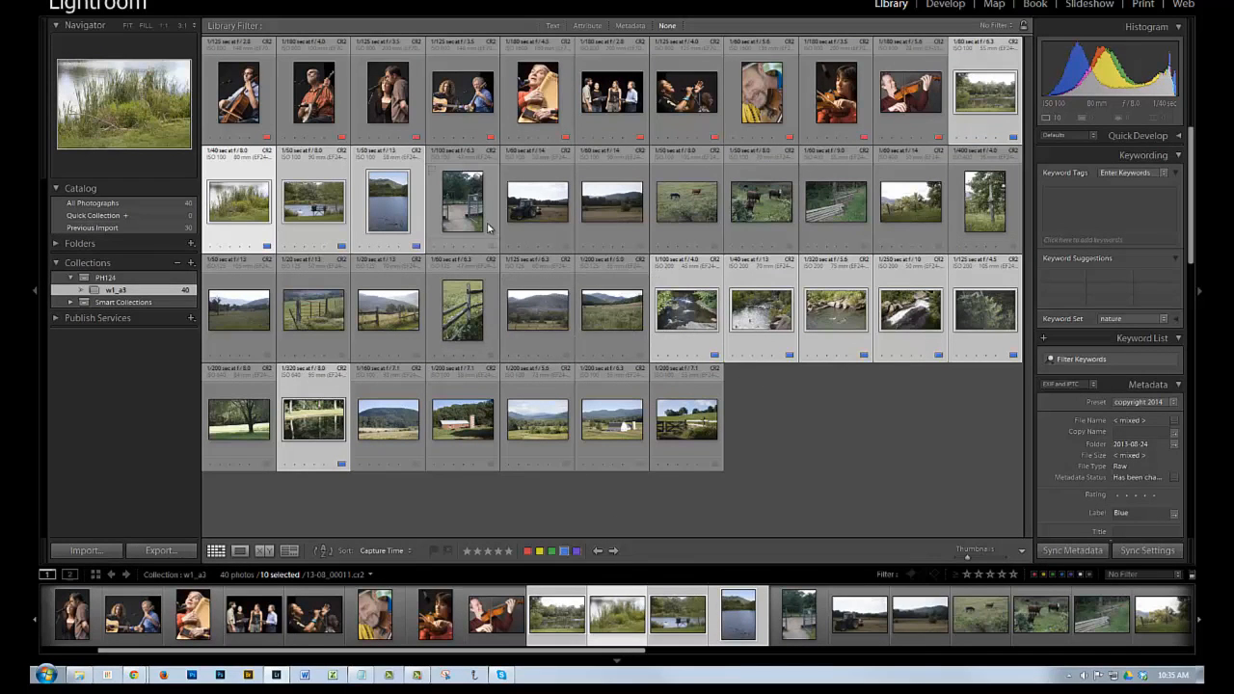
Step: Clear the photo selection and sort the collection's grid by Label Color
click(765, 423)
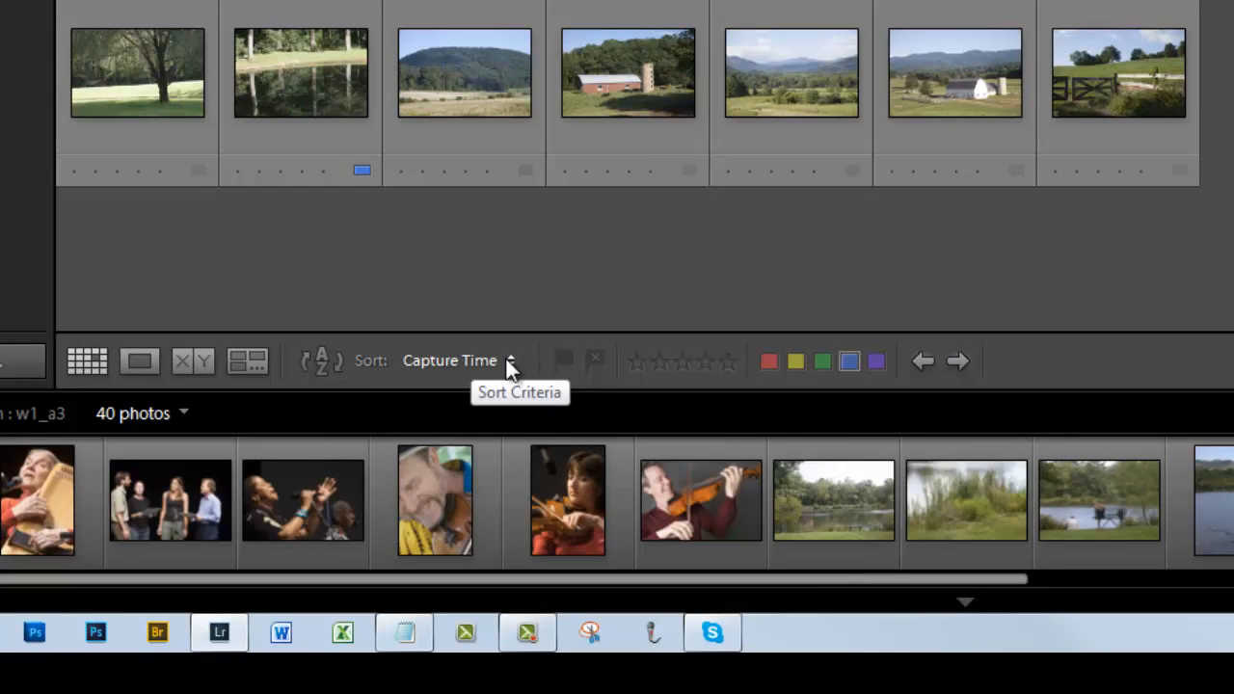
click(508, 363)
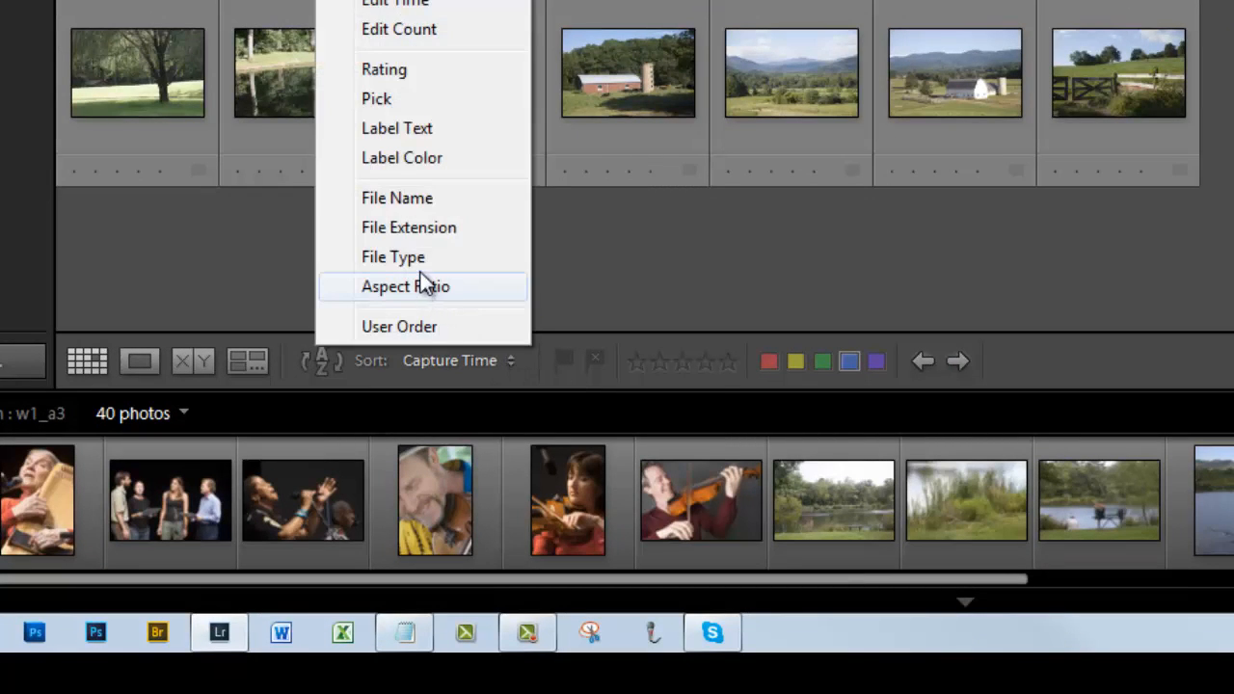
click(425, 158)
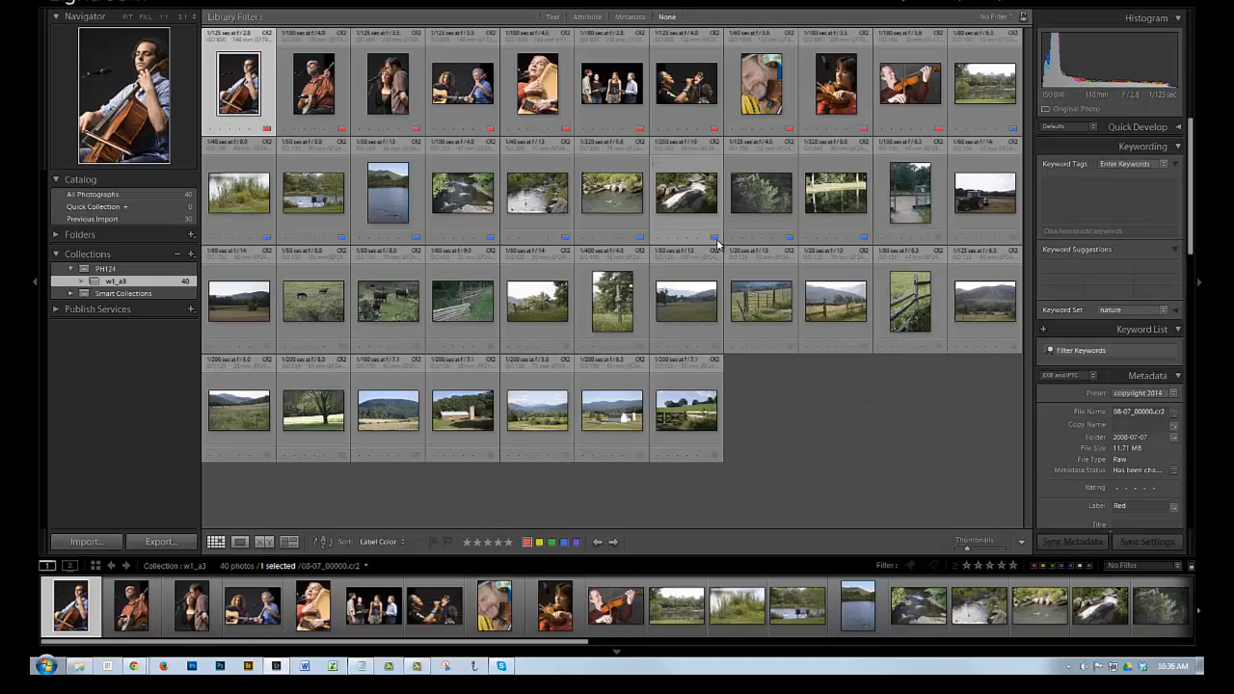
Step: Select the nine unlabeled photos showing fences, the gate and their surroundings, and assign them the yellow color label
click(906, 201)
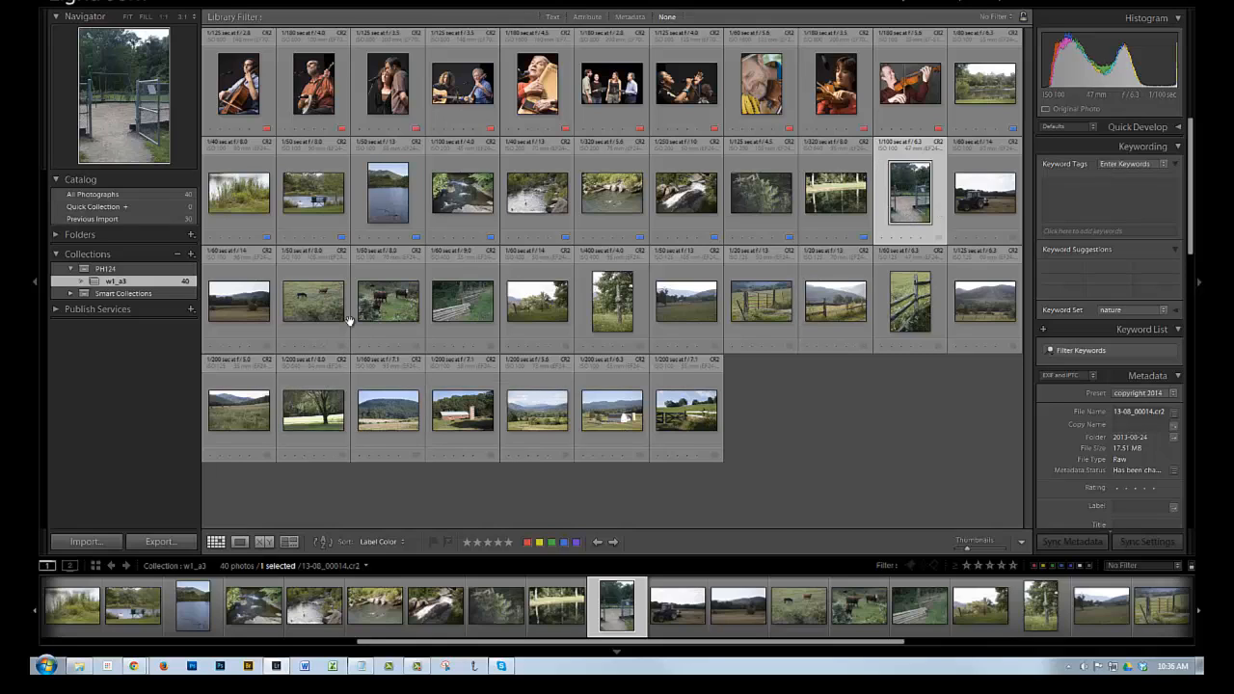
ctrl+click(468, 323)
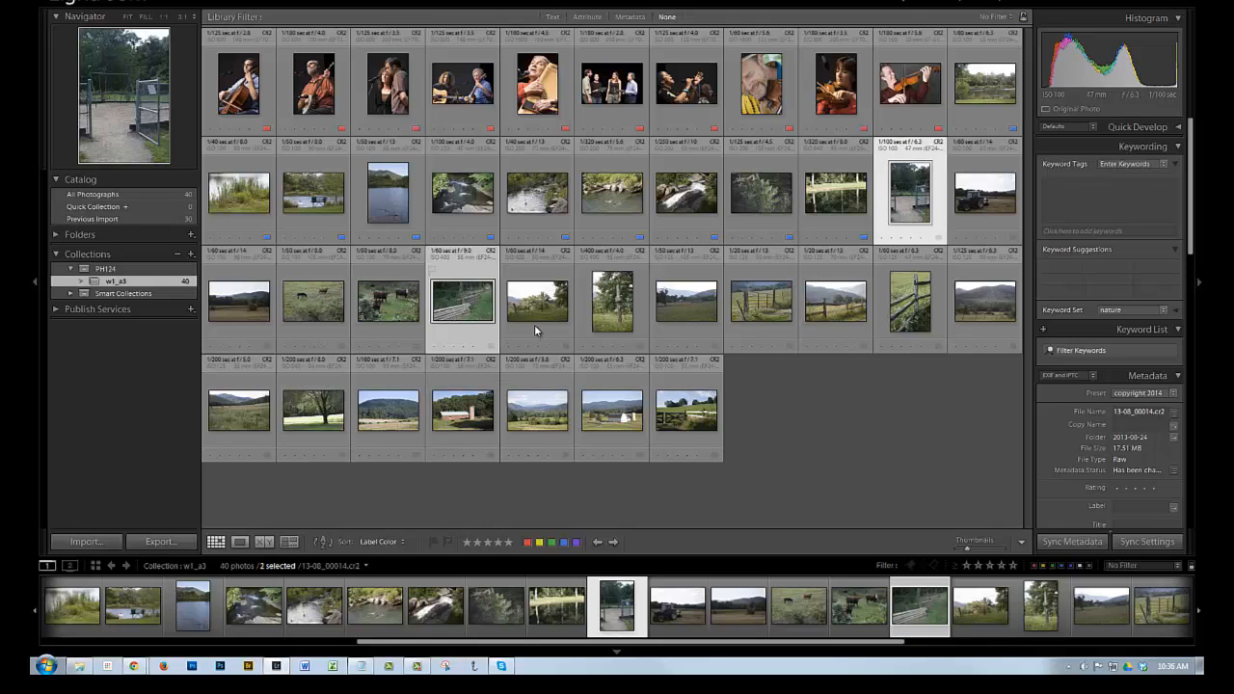
ctrl+click(530, 313)
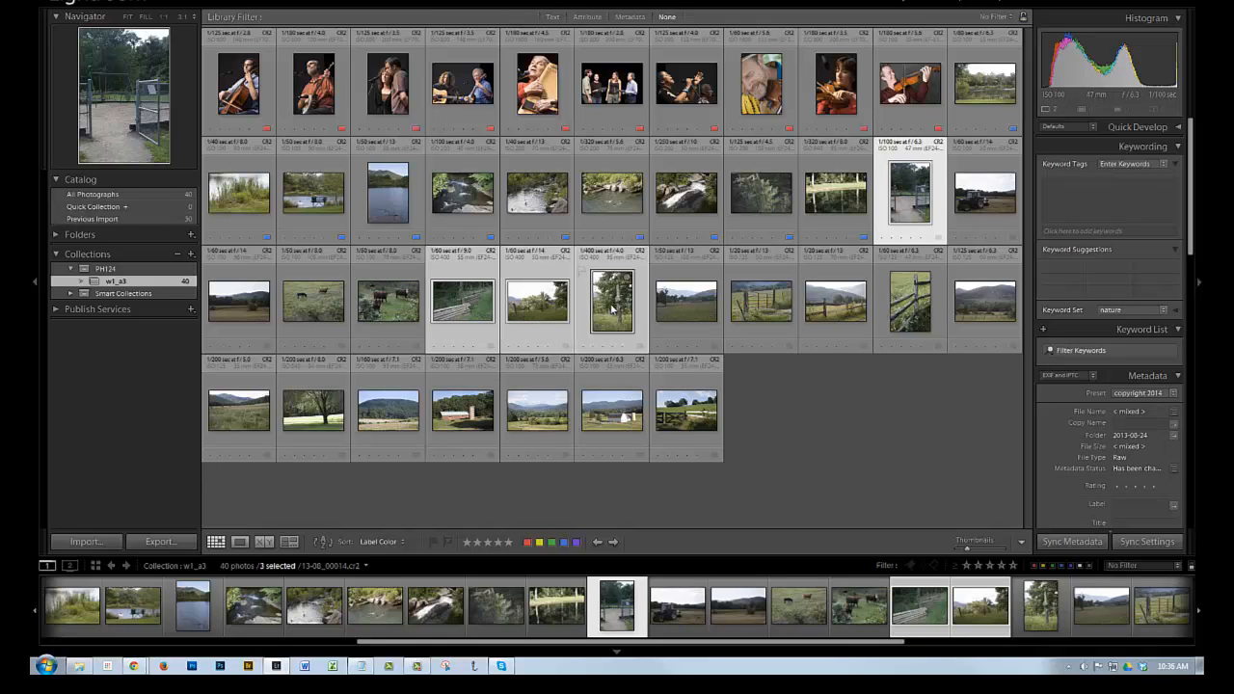
ctrl+click(739, 313)
ctrl+click(829, 310)
ctrl+click(921, 313)
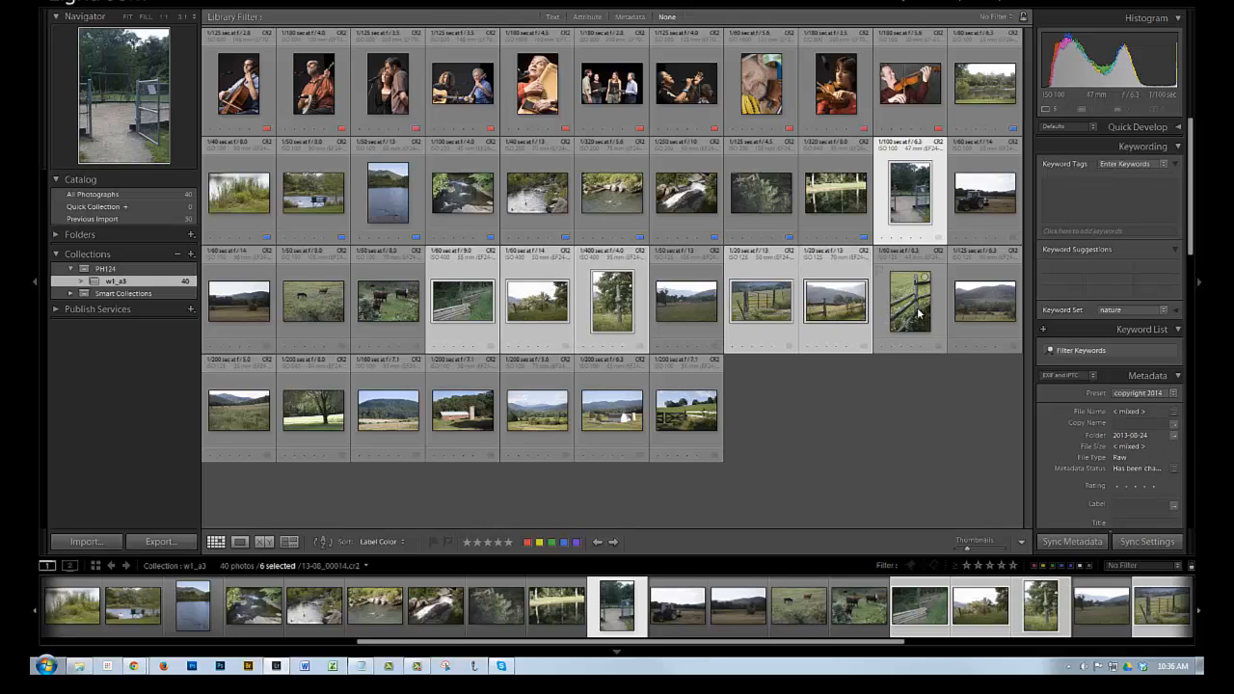
ctrl+click(911, 310)
ctrl+click(980, 317)
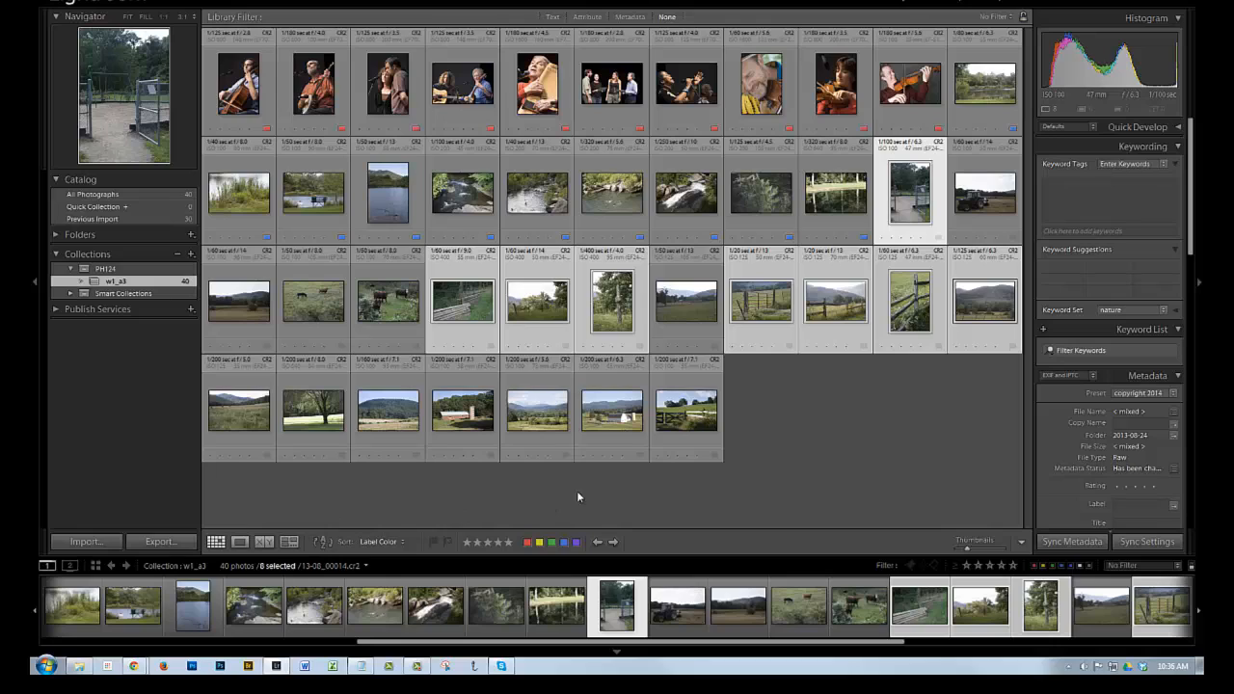
ctrl+click(669, 429)
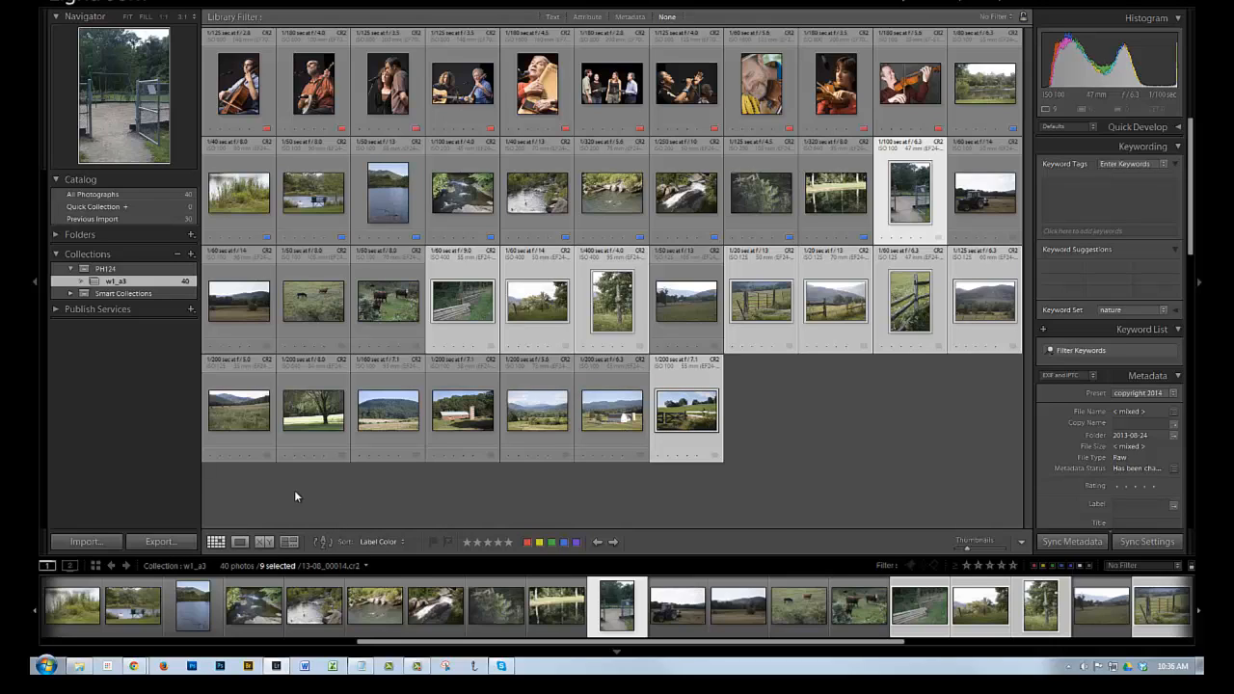
click(540, 544)
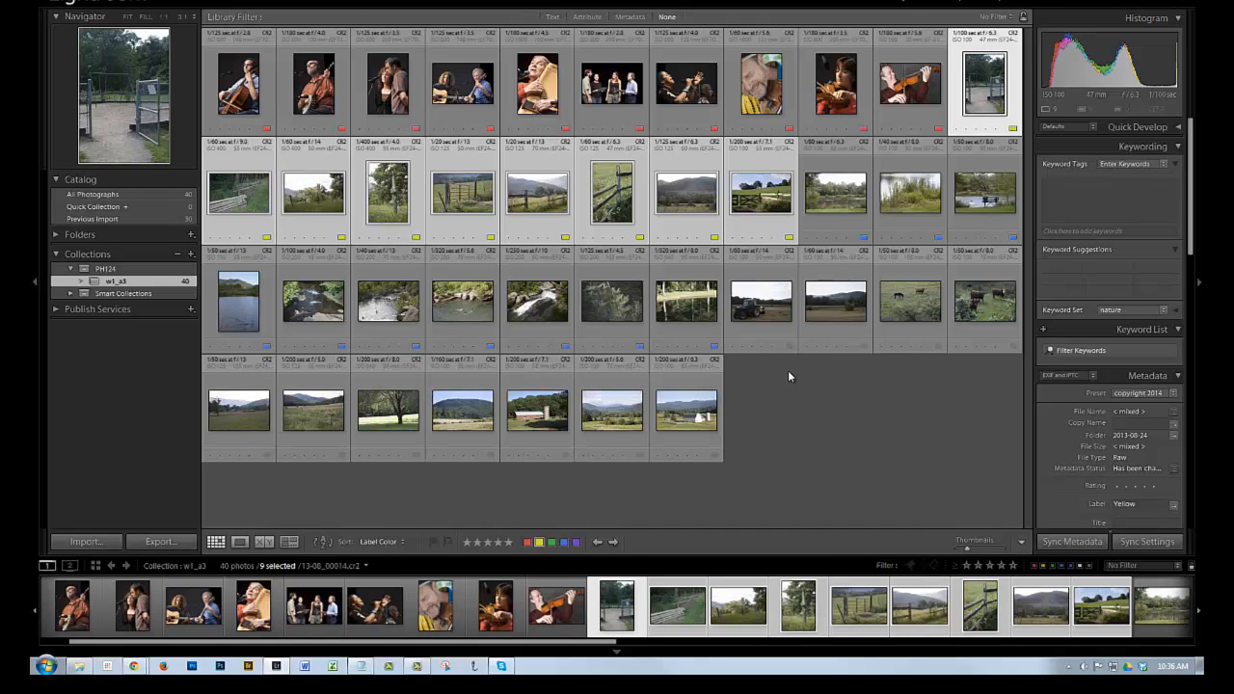
Step: Select the eleven remaining unlabeled farm, cattle and field photos, assign them the green color label, and clear the selection
click(759, 311)
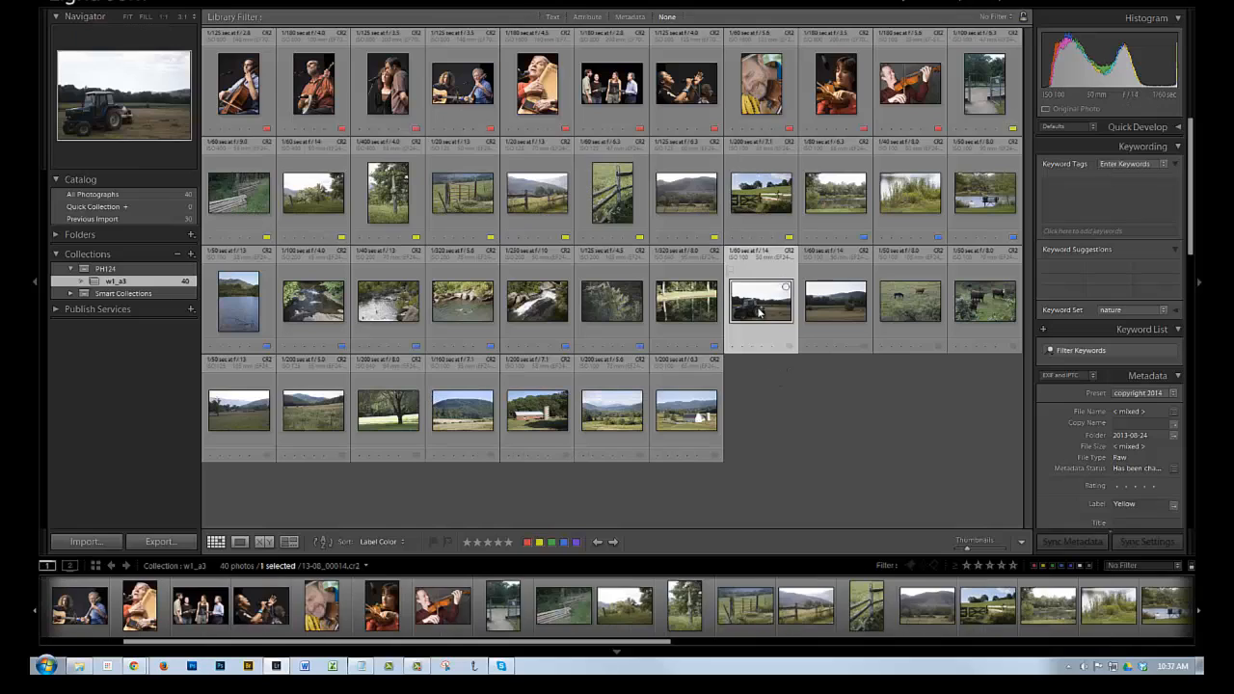
ctrl+click(845, 328)
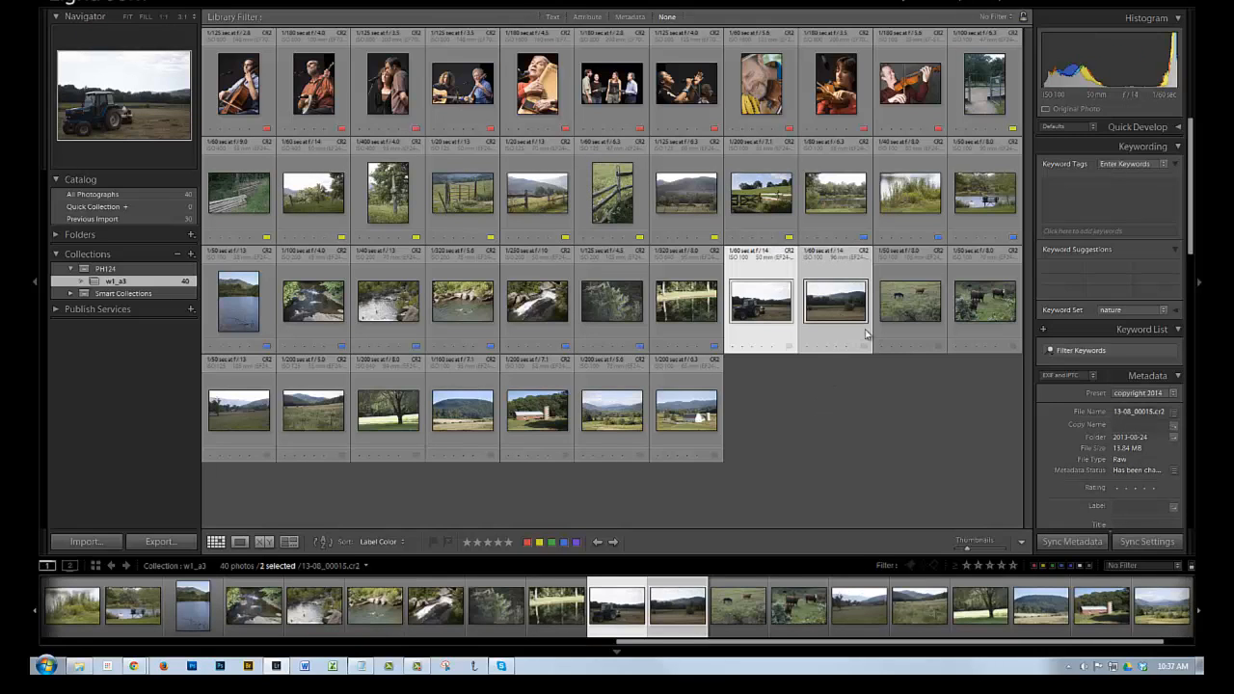
ctrl+click(912, 309)
ctrl+click(986, 307)
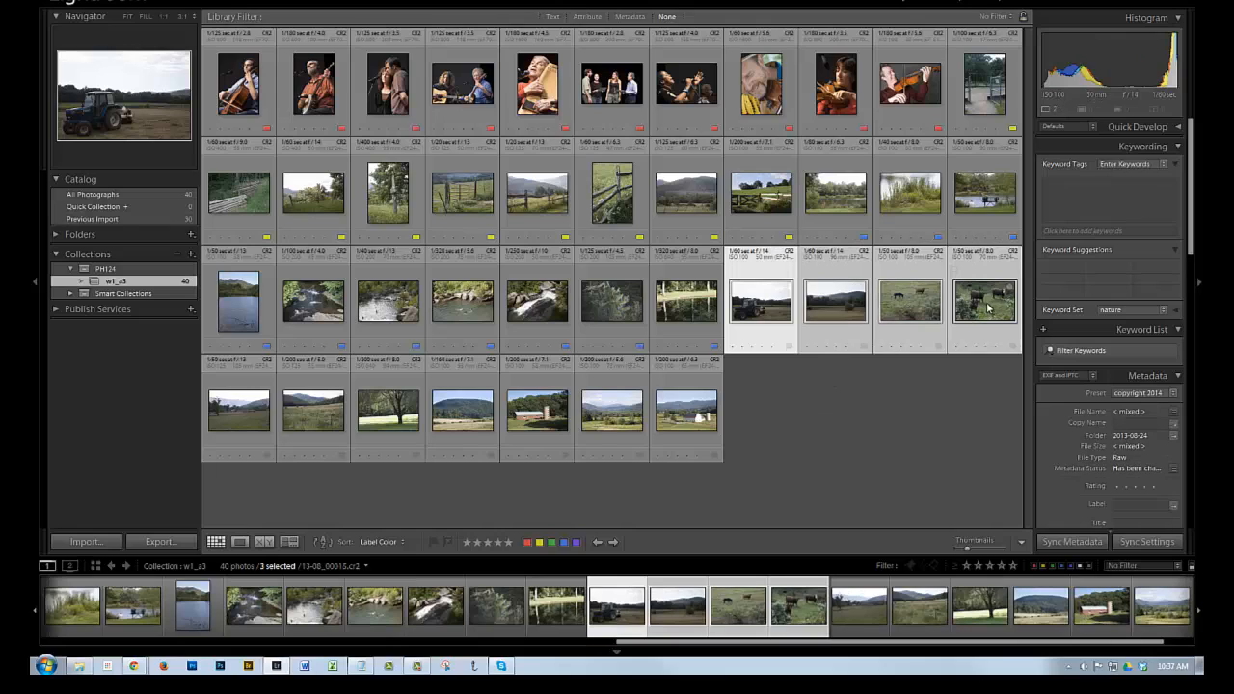
ctrl+click(236, 424)
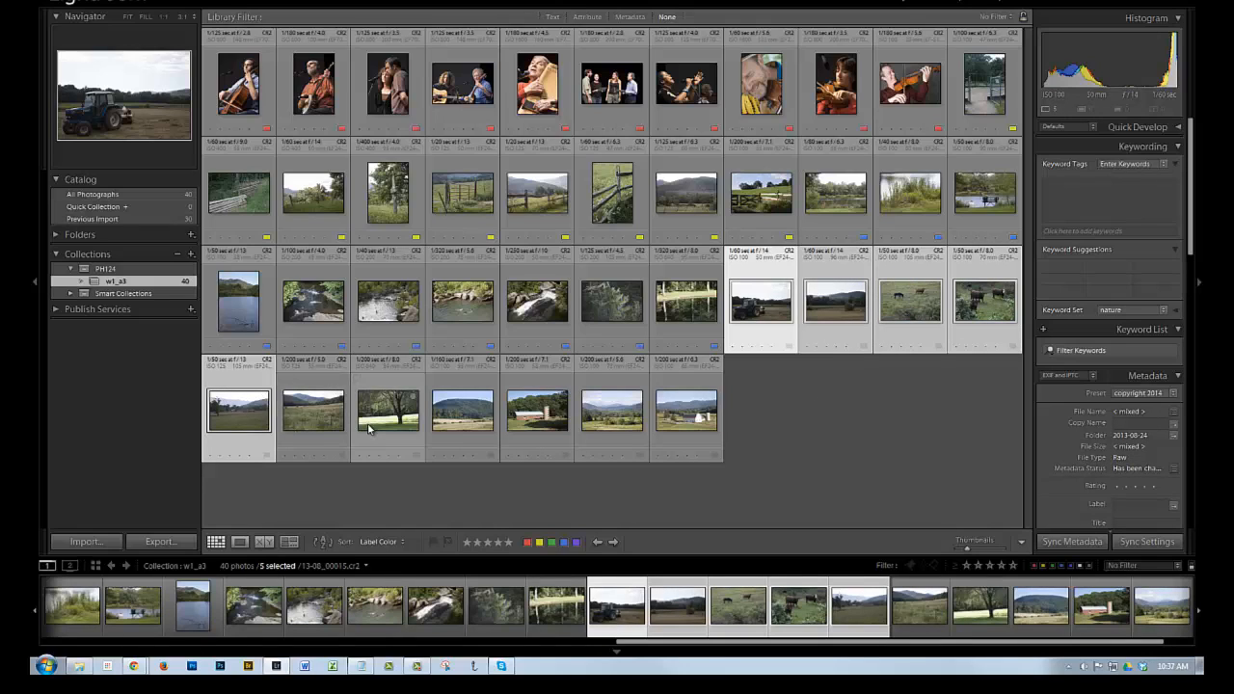
ctrl+click(461, 417)
ctrl+click(521, 419)
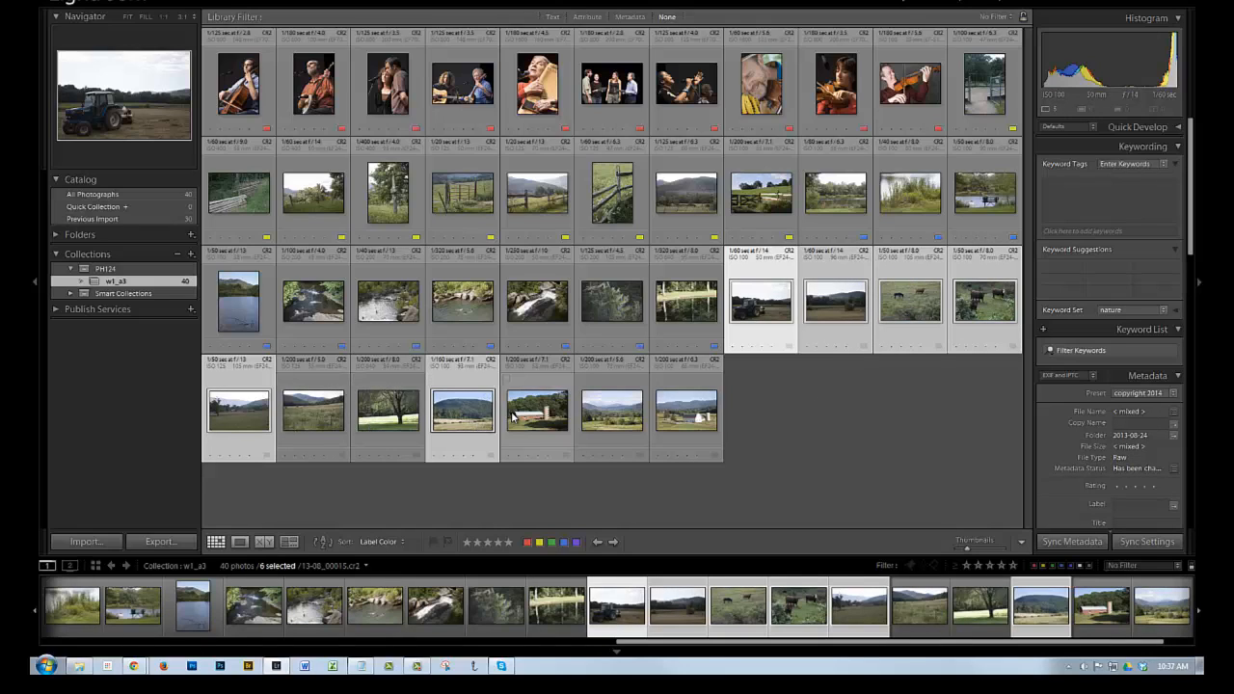
ctrl+click(583, 423)
ctrl+click(673, 416)
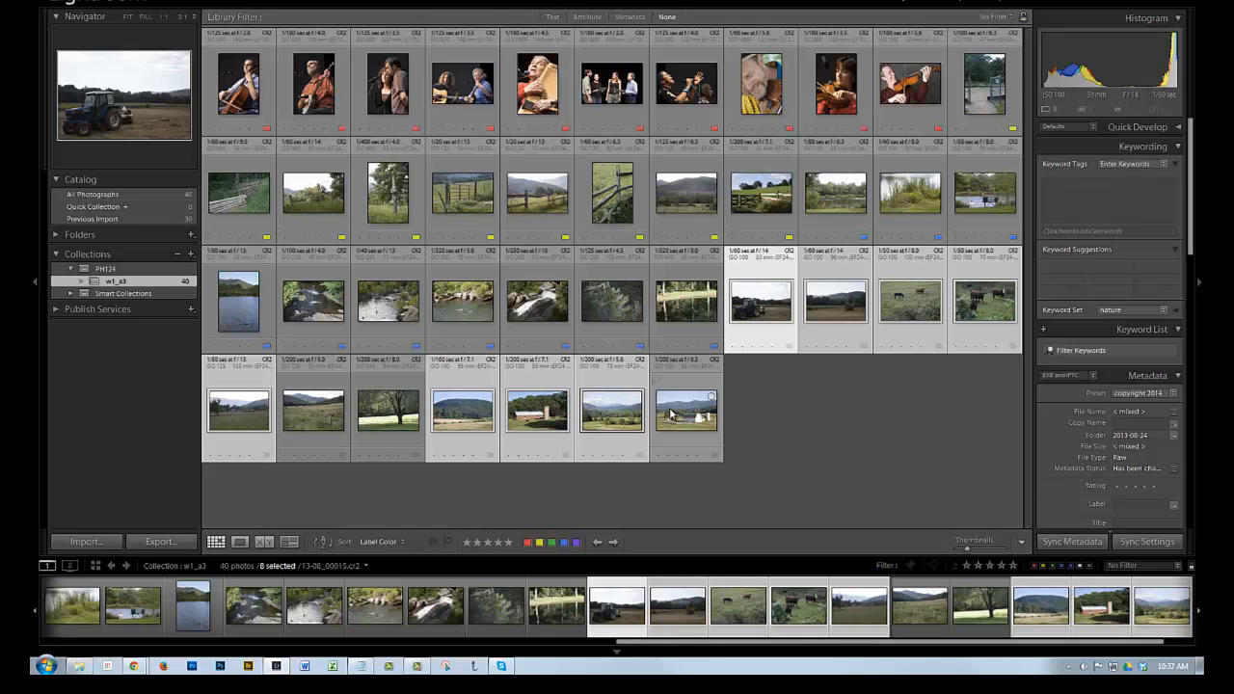
ctrl+click(378, 432)
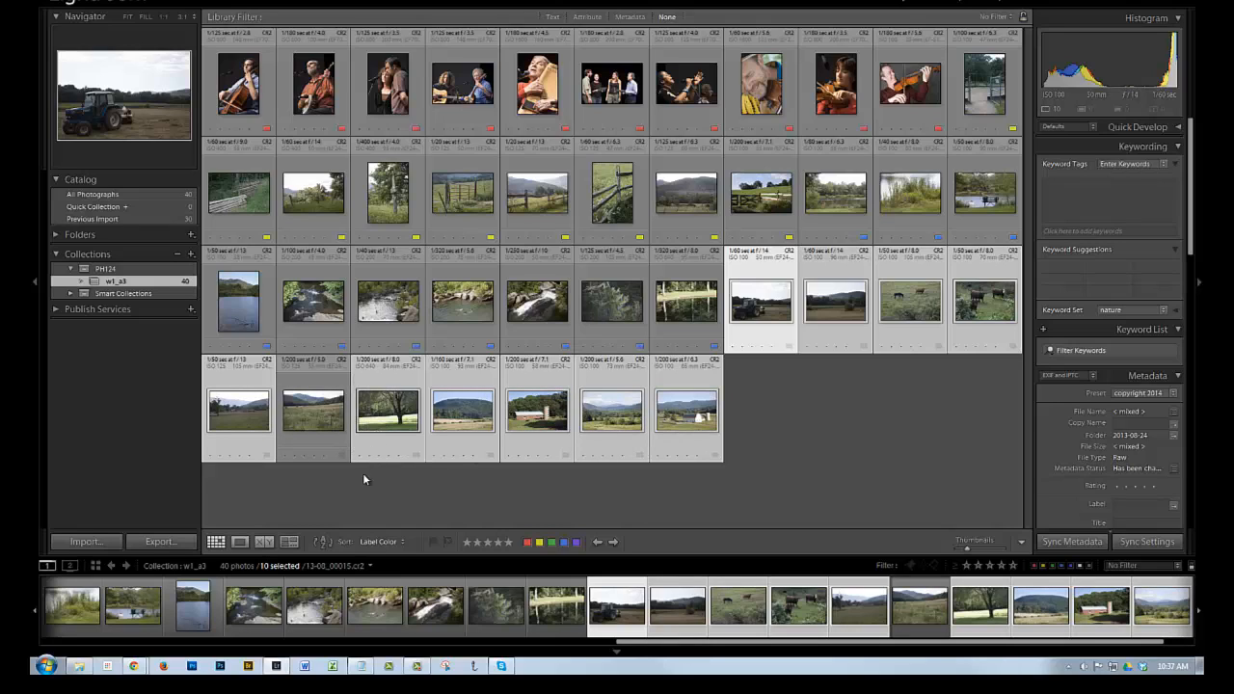
ctrl+click(314, 430)
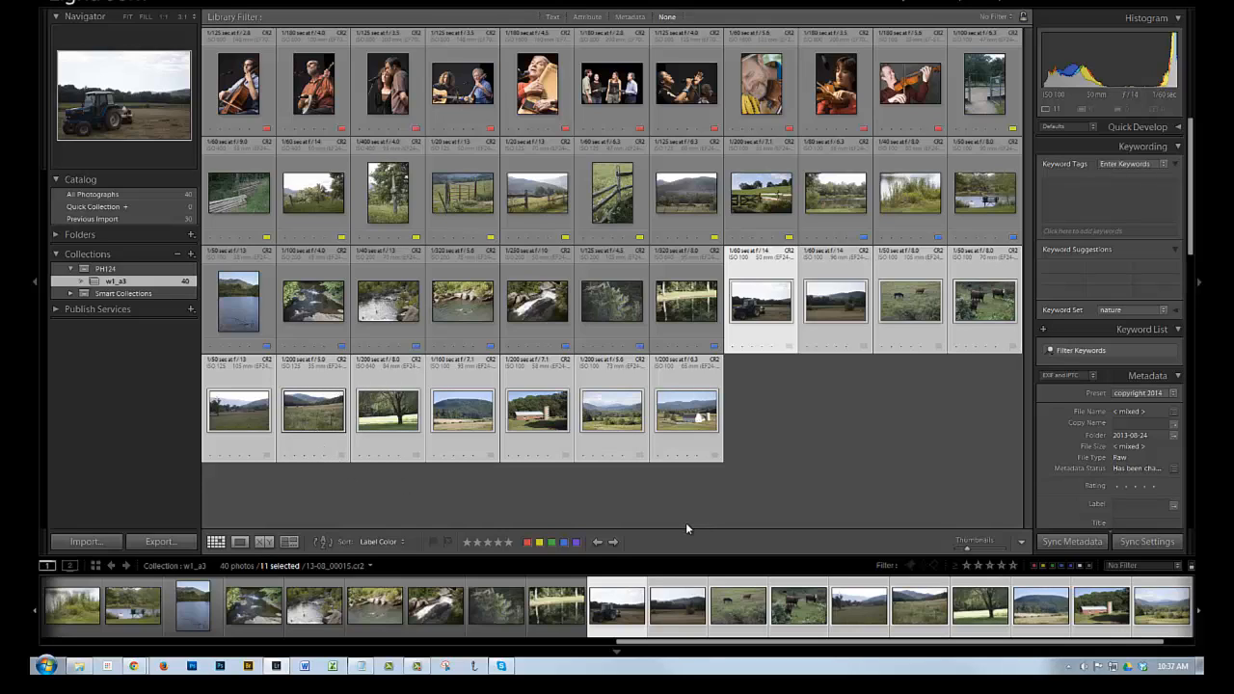
click(552, 543)
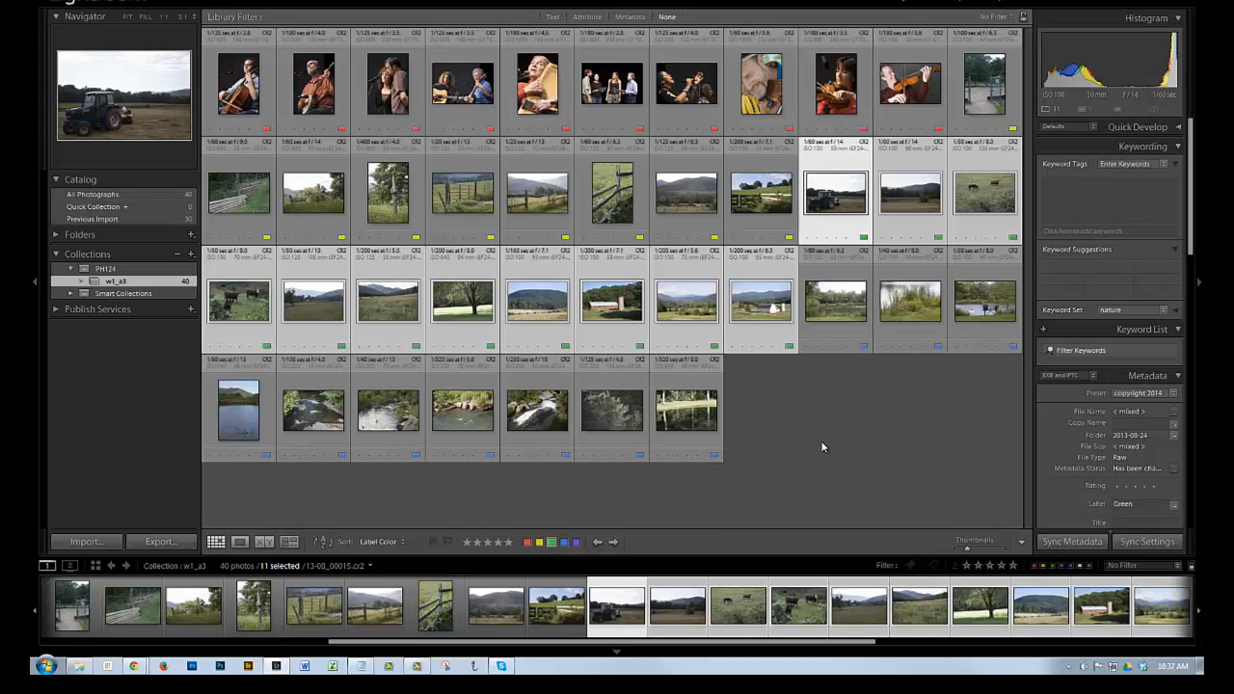
click(821, 443)
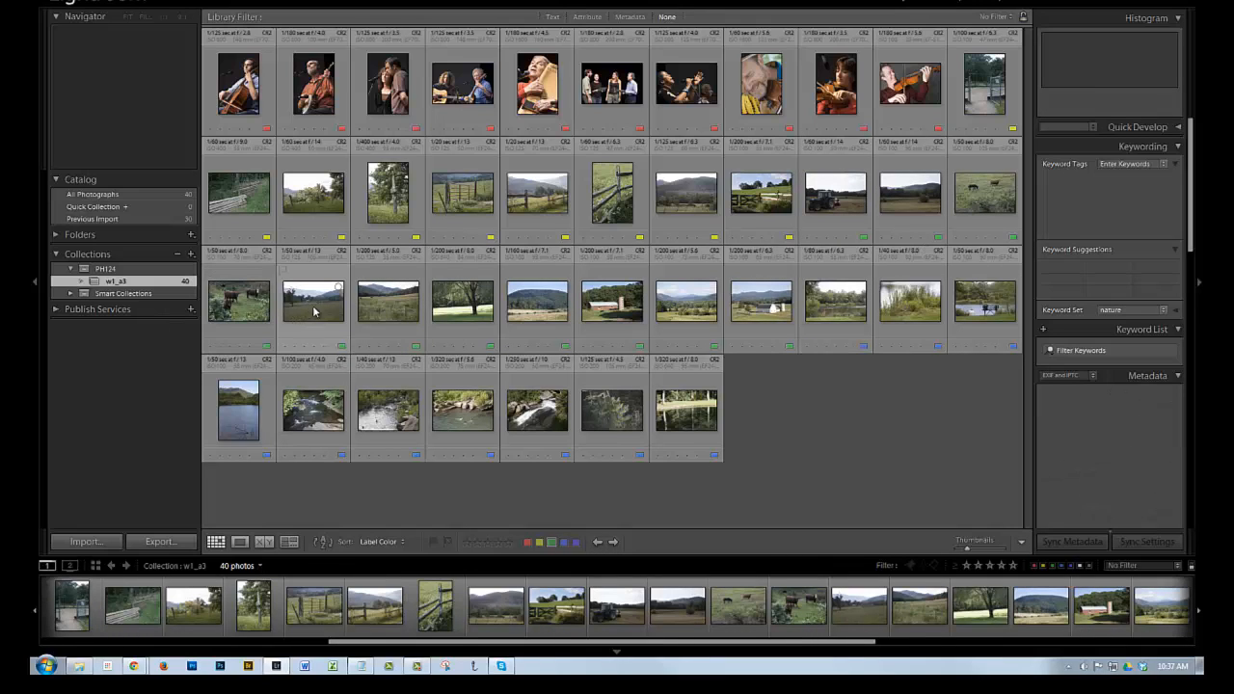
Step: Enlarge the green-labeled meadow photo with fence posts to inspect it, and change its color label to yellow
double_click(388, 313)
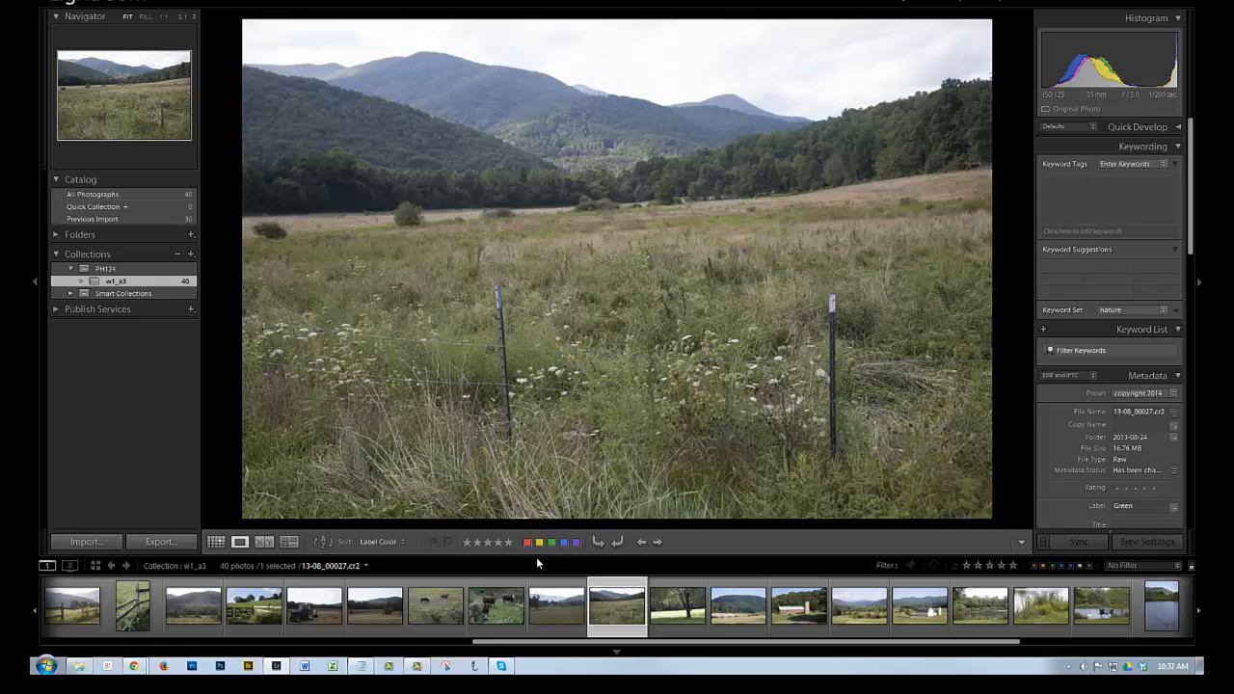
click(608, 369)
key(g)
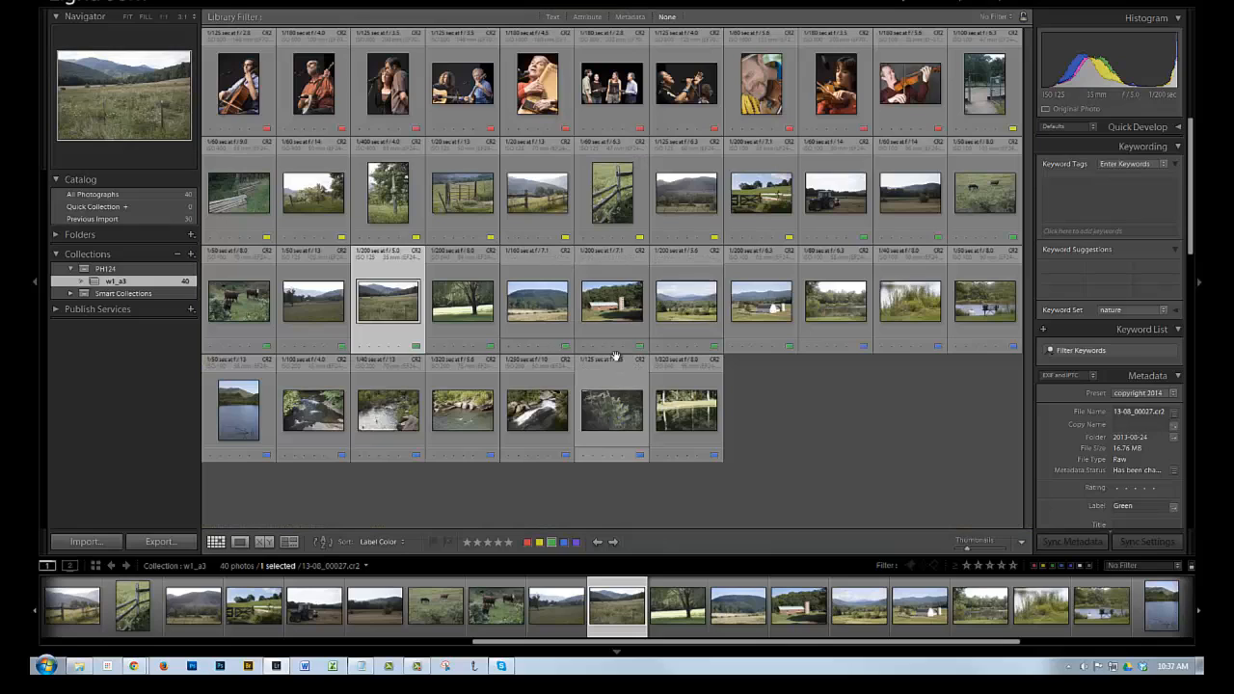
click(539, 543)
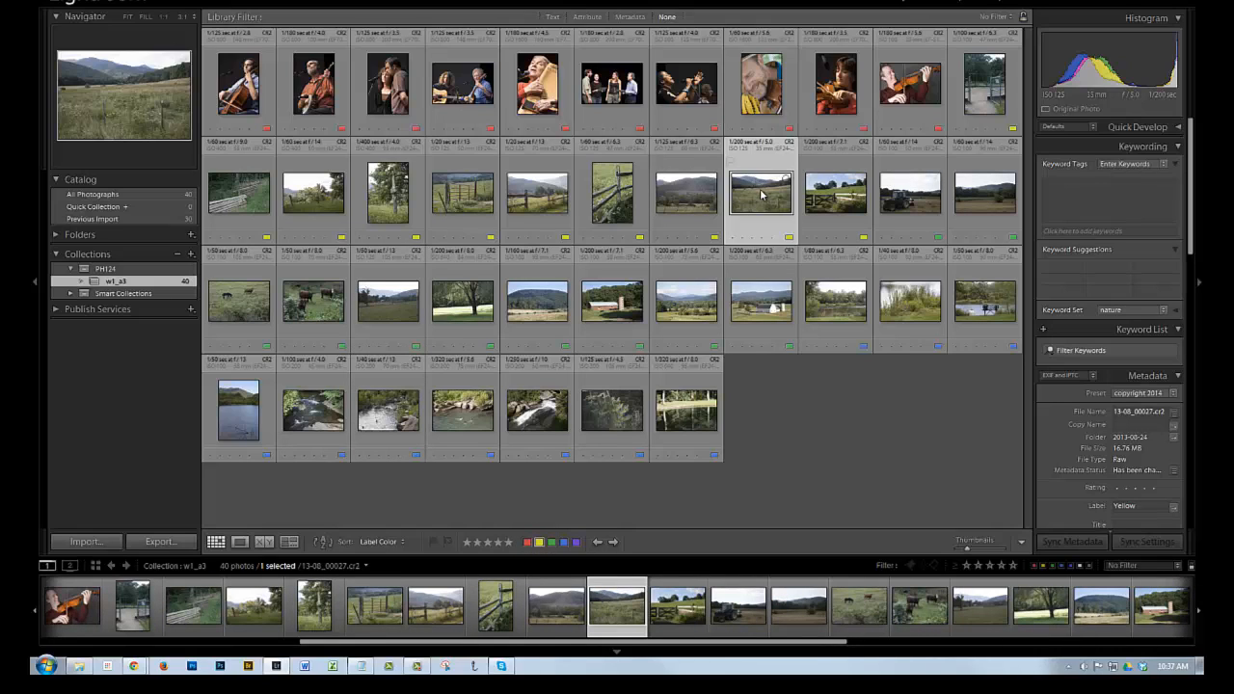
click(816, 428)
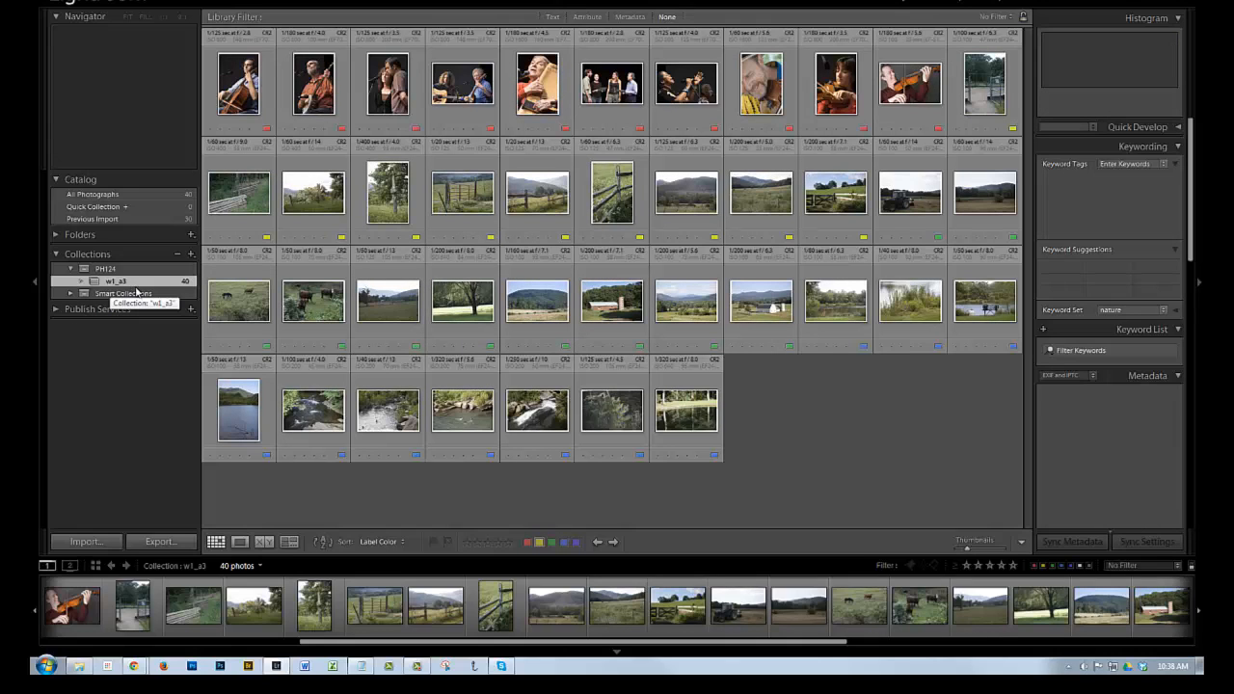
Step: Select the first cellist photo and enlarge the grid thumbnails so each row holds ten photos
click(238, 83)
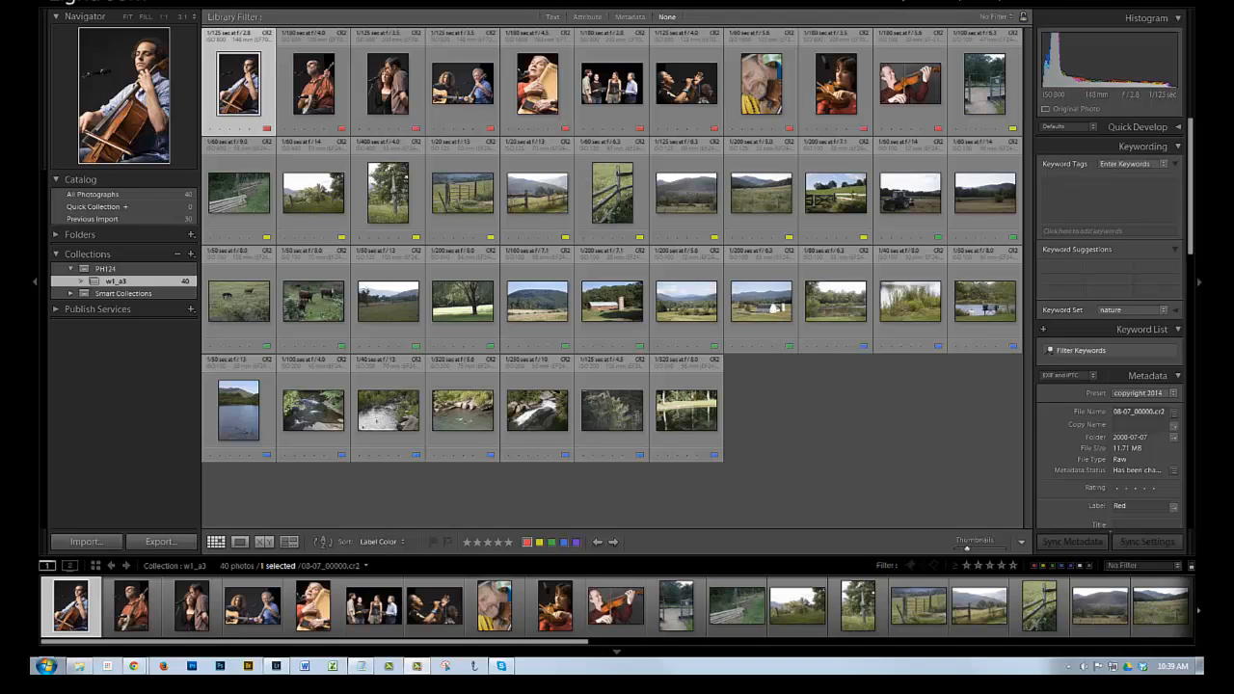
drag(967, 548, 969, 547)
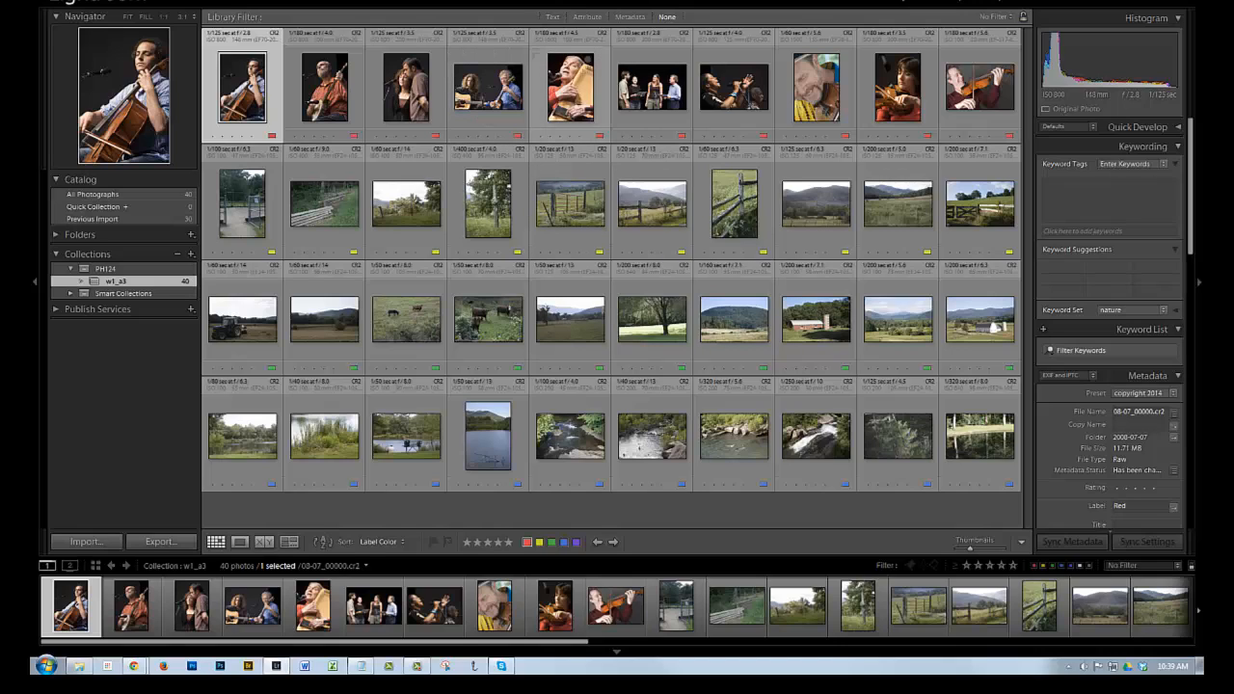
Step: Try a custom photo order by moving the autoharp player and tree photos, and return to sorting by Label Color
drag(569, 87, 461, 87)
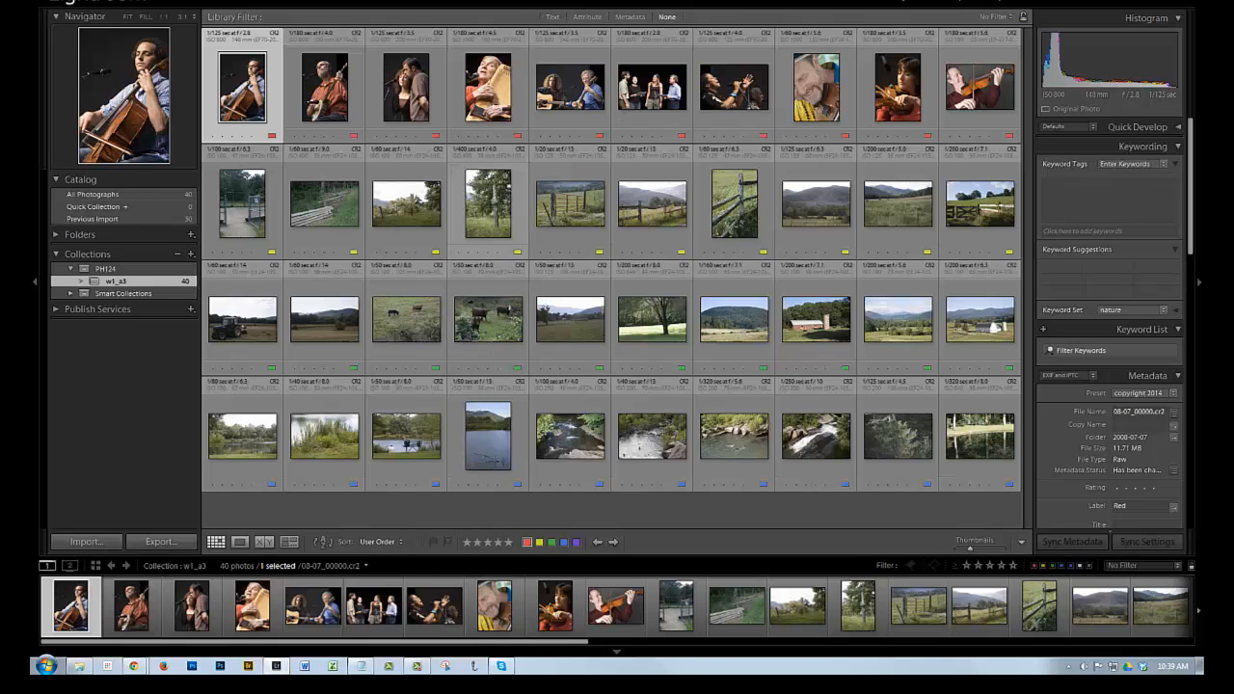
drag(487, 202, 447, 87)
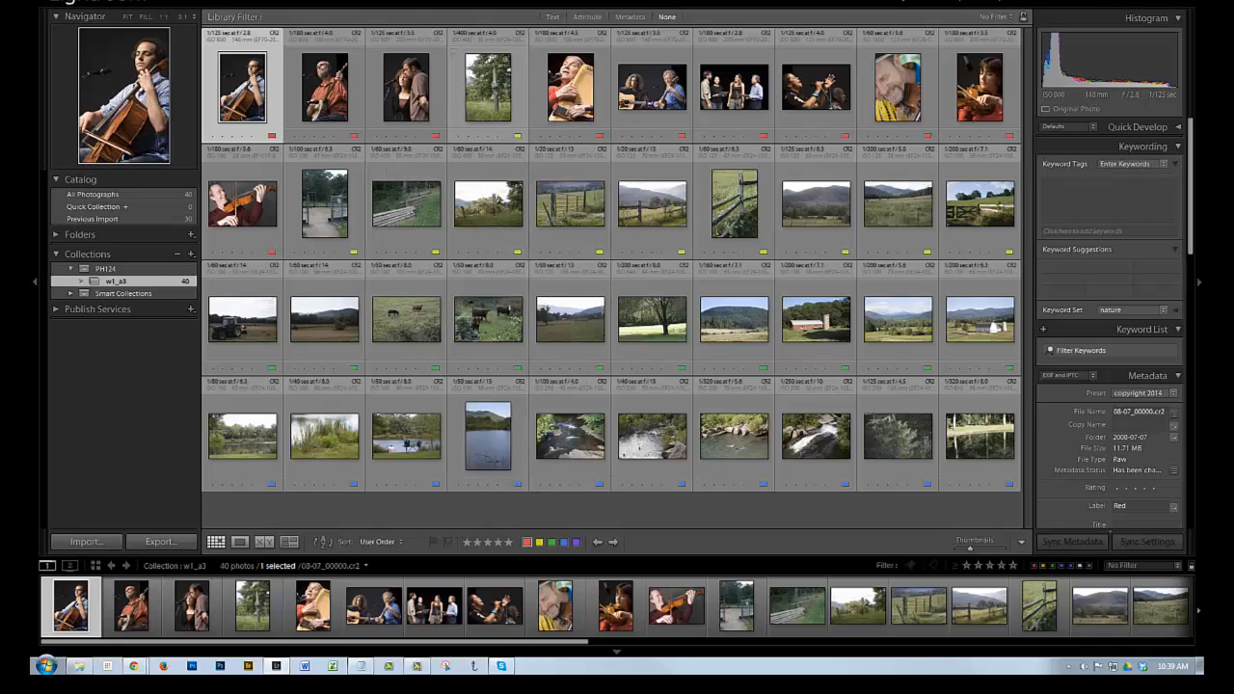
drag(488, 86, 529, 203)
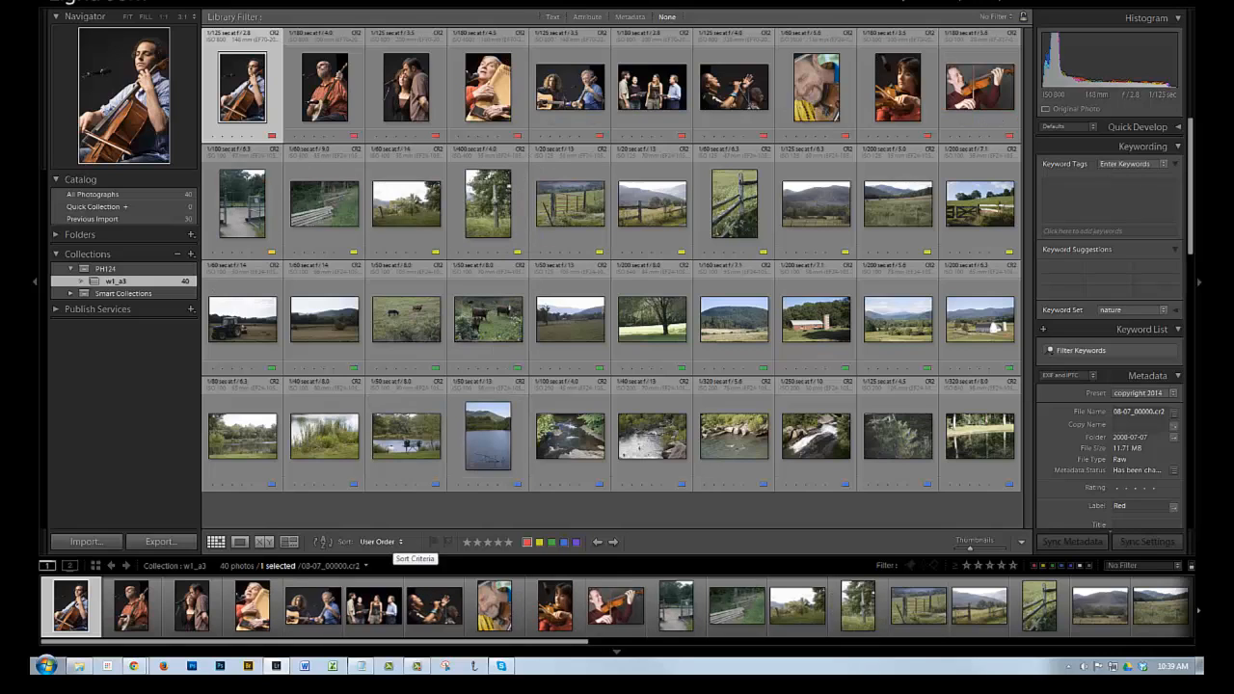
click(381, 541)
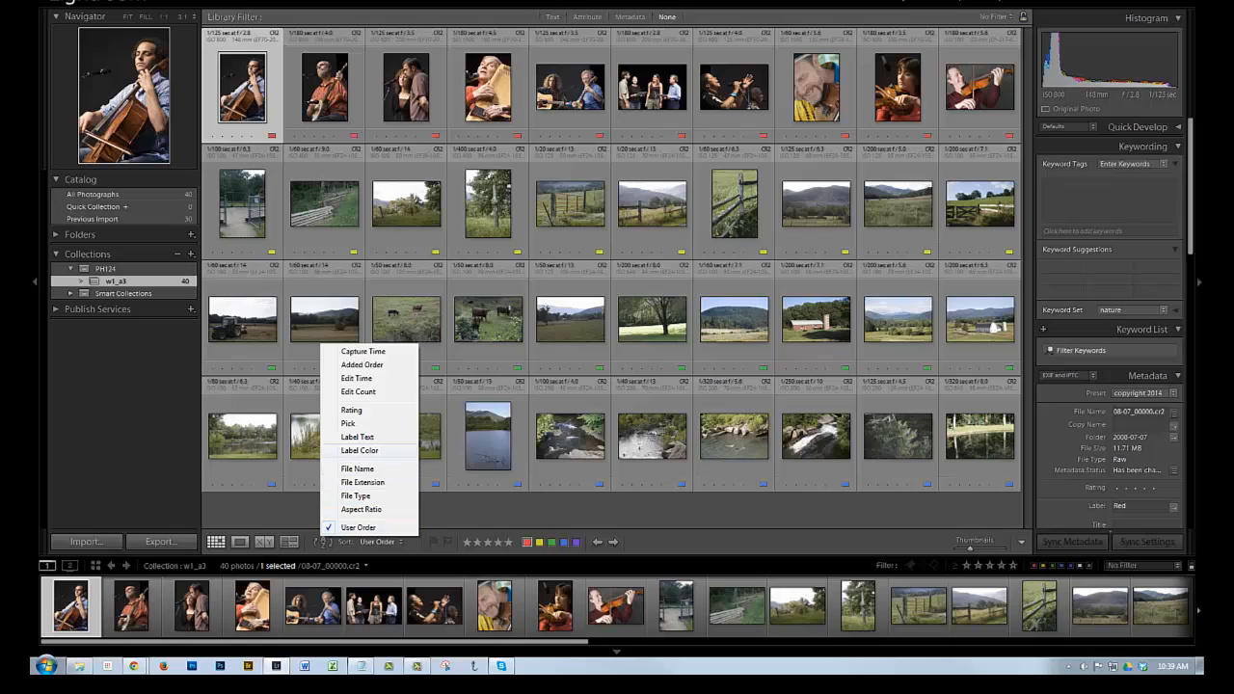
click(359, 450)
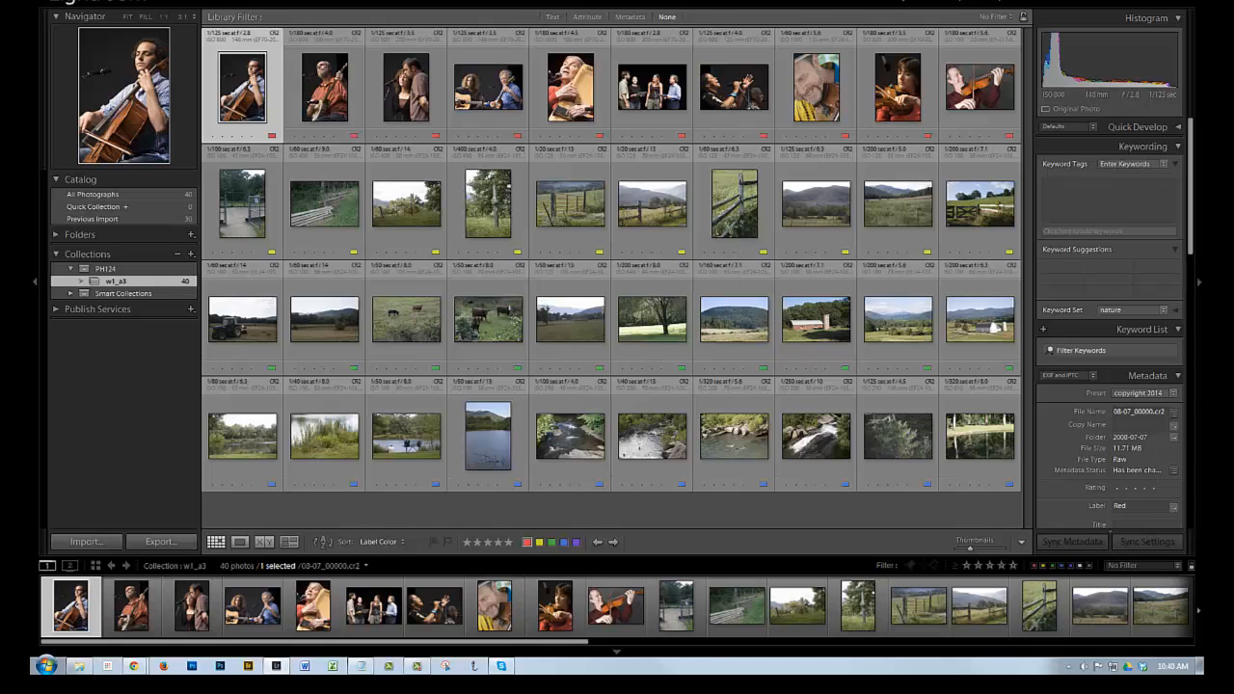
Step: Add the musician's name and the keywords cellist, musician and concert to the selected cellist photo
click(1093, 231)
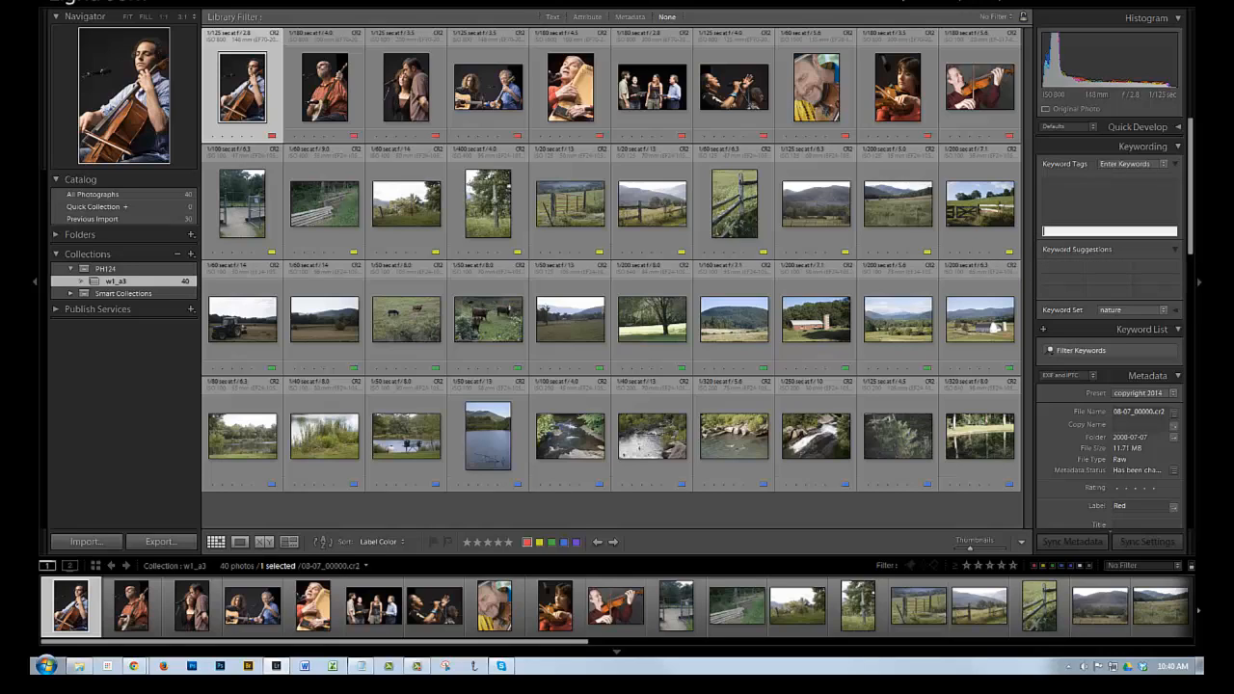
text(Mike Blo)
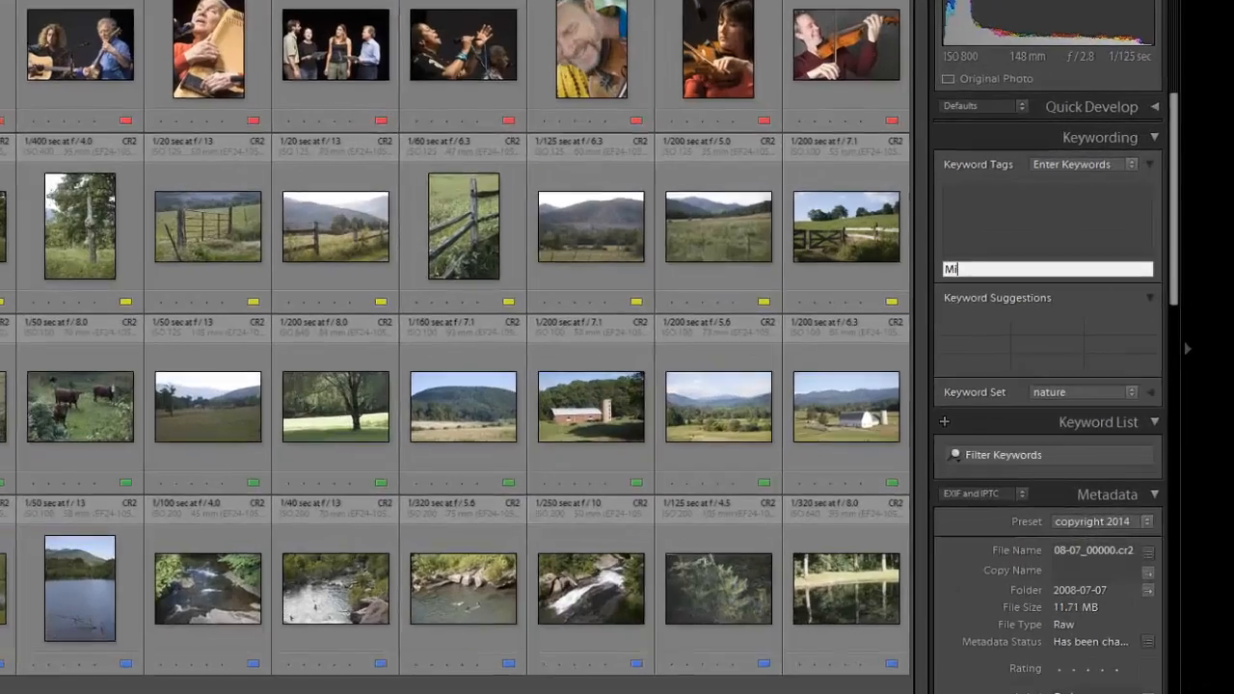
text(ck)
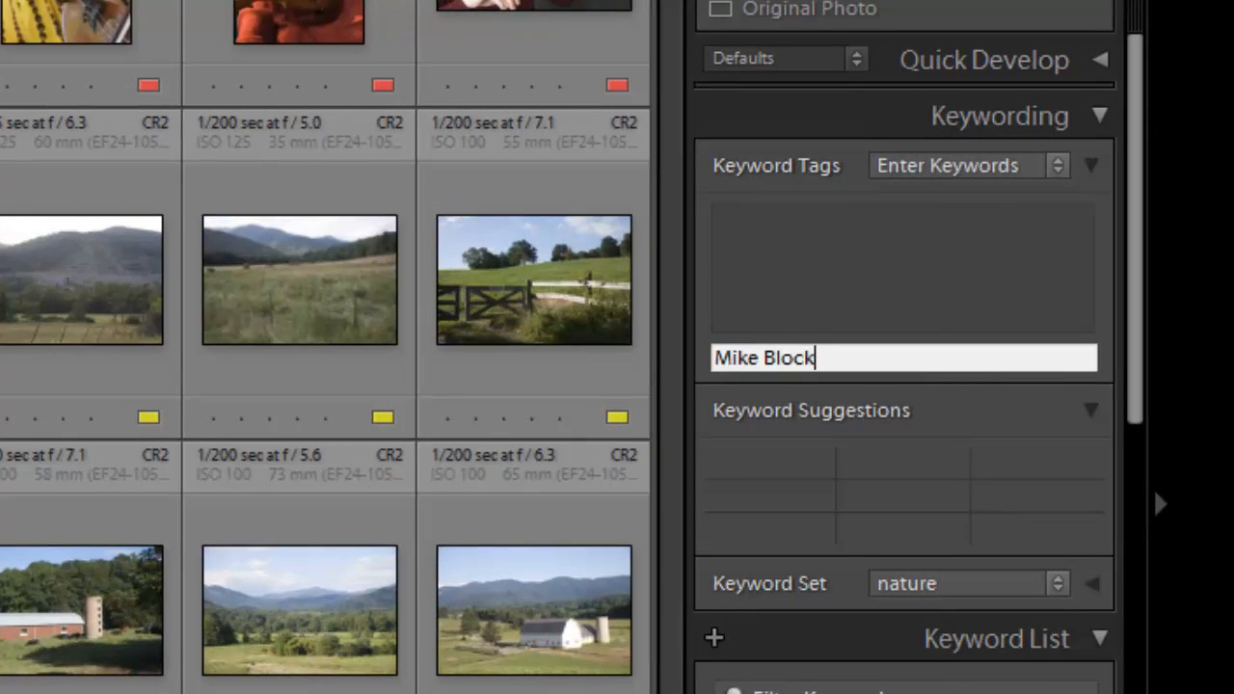
text(, ch)
key(BackSpace)
text(ellist, musicia)
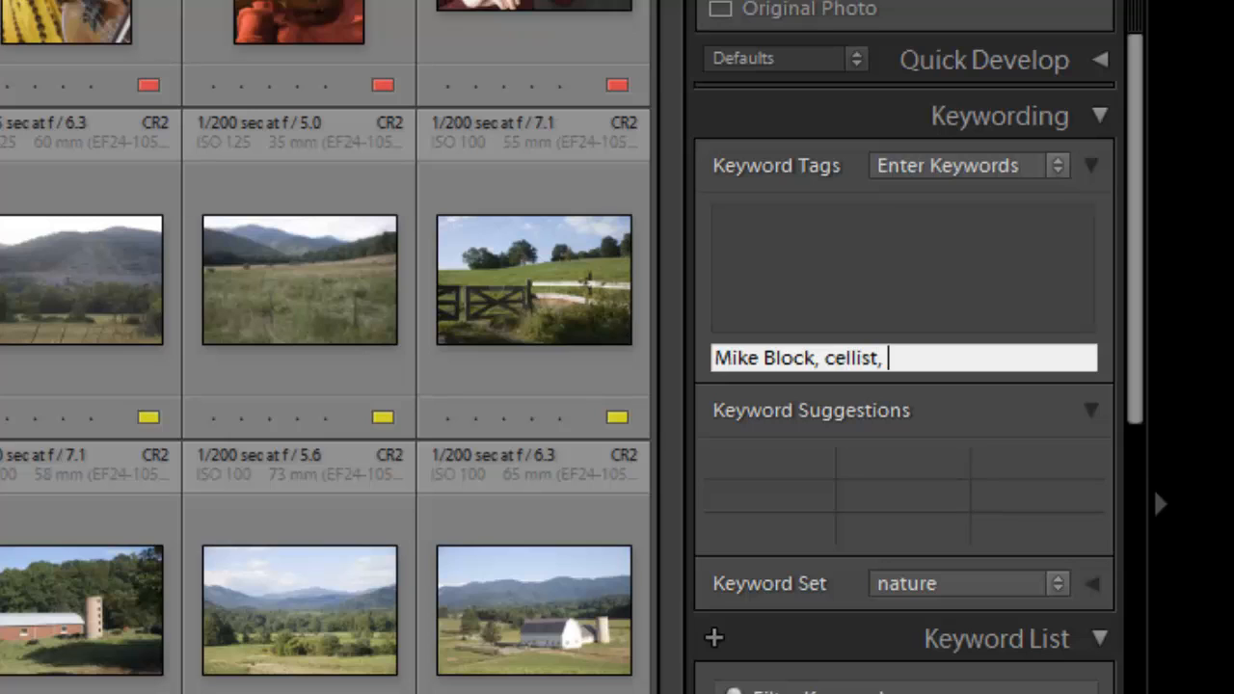
text(n)
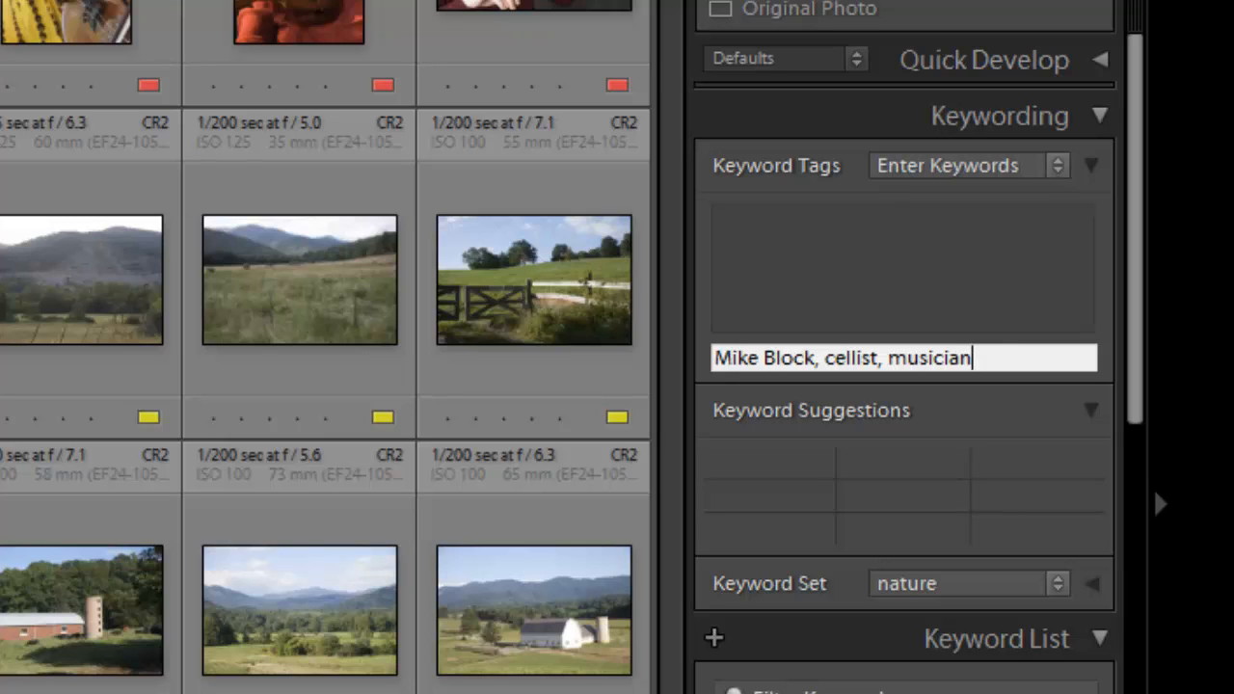
text(, concert)
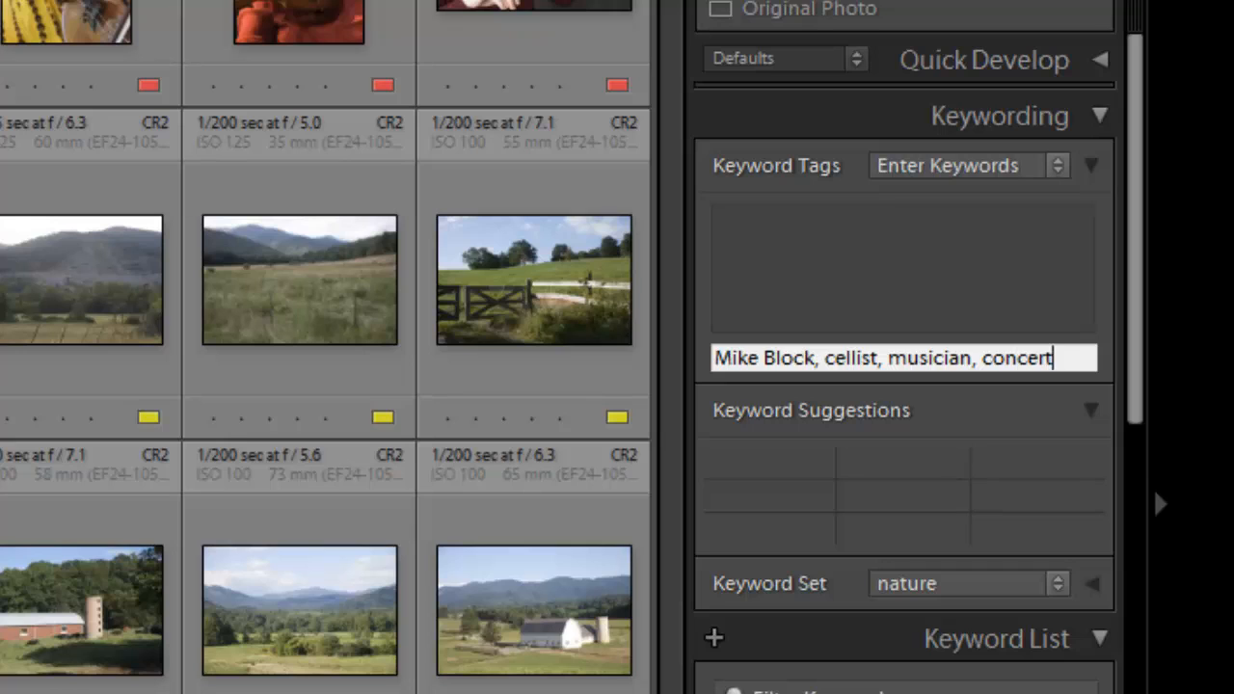
key(Return)
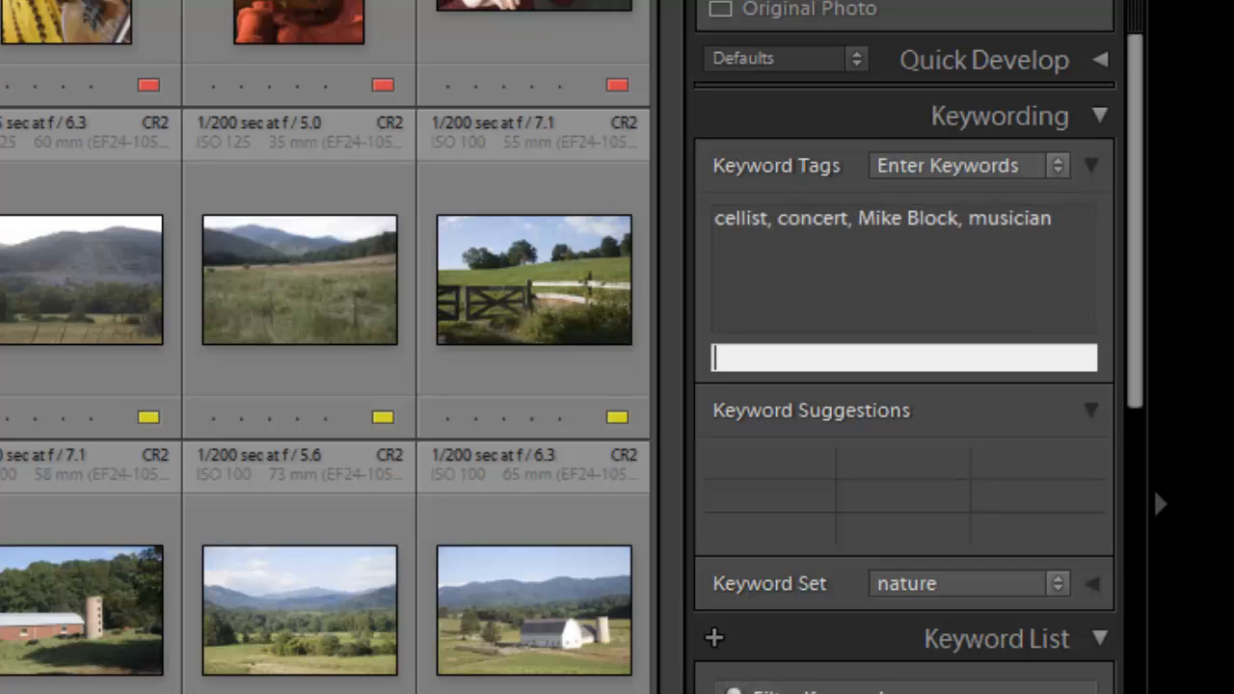
Step: Review the keyword list and compare the keywords assigned to the banjo player and cellist photos
scroll(906, 579, down, 3)
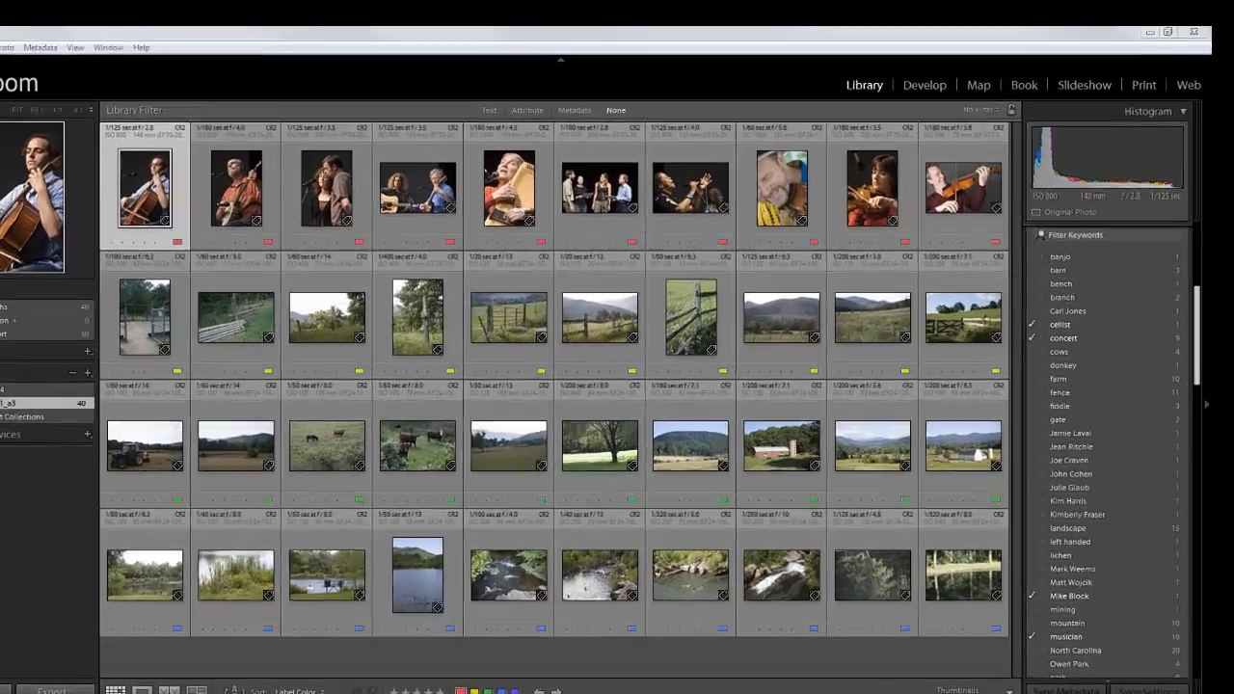
drag(1145, 313, 1144, 261)
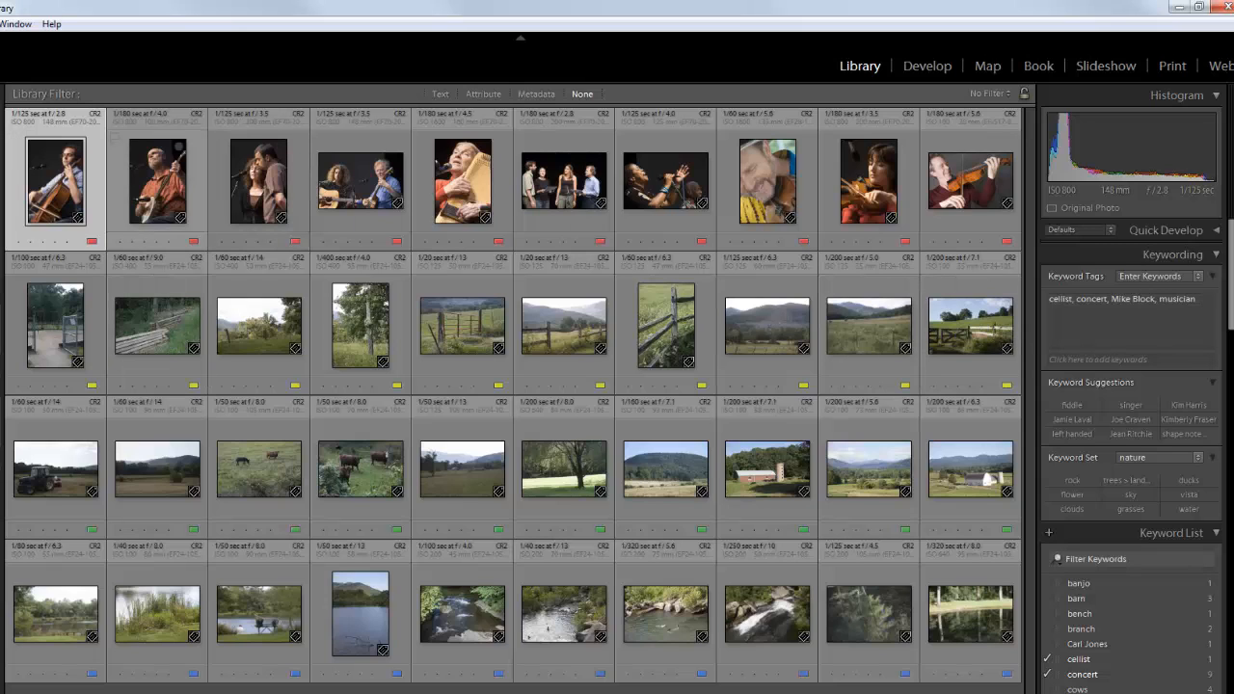
click(177, 146)
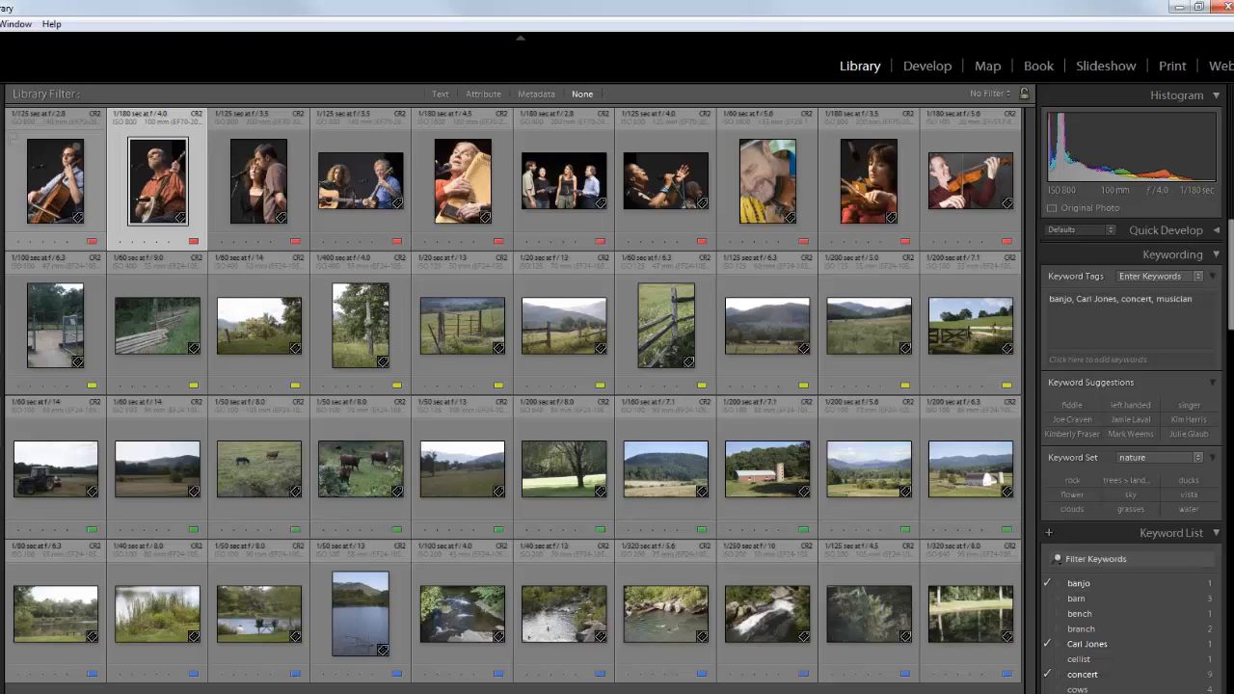
click(55, 180)
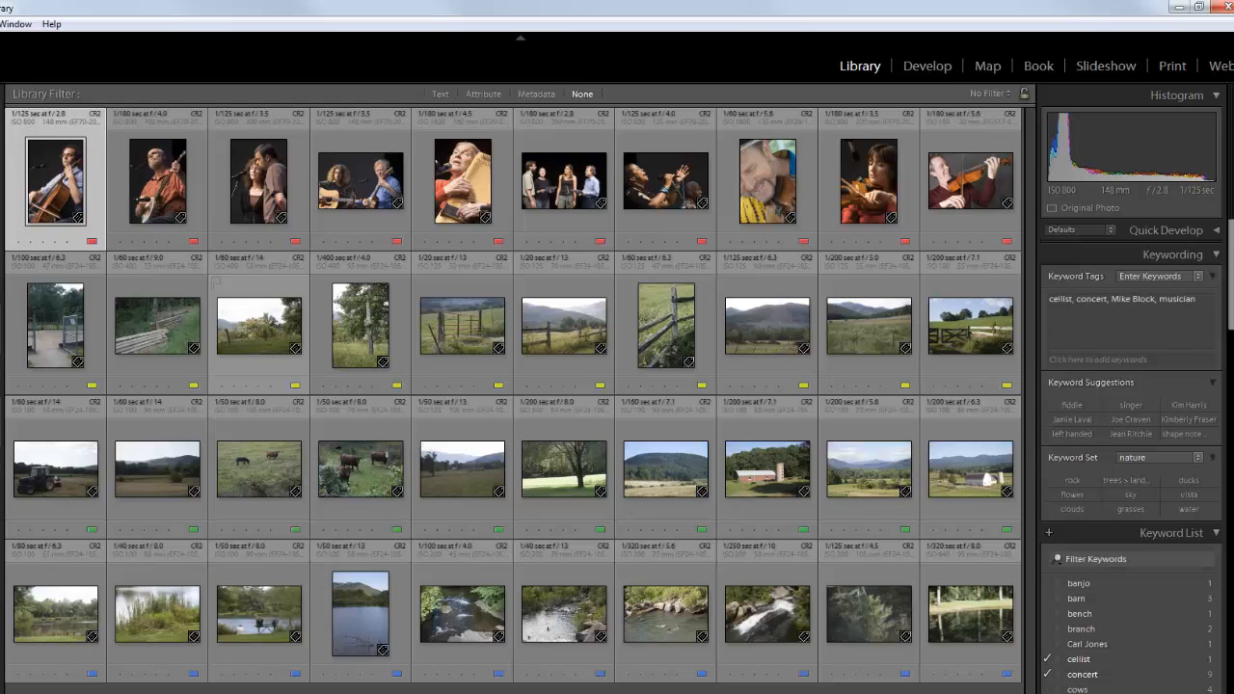
Step: Add the keyword autoharp to the photo of the woman playing an autoharp
click(462, 180)
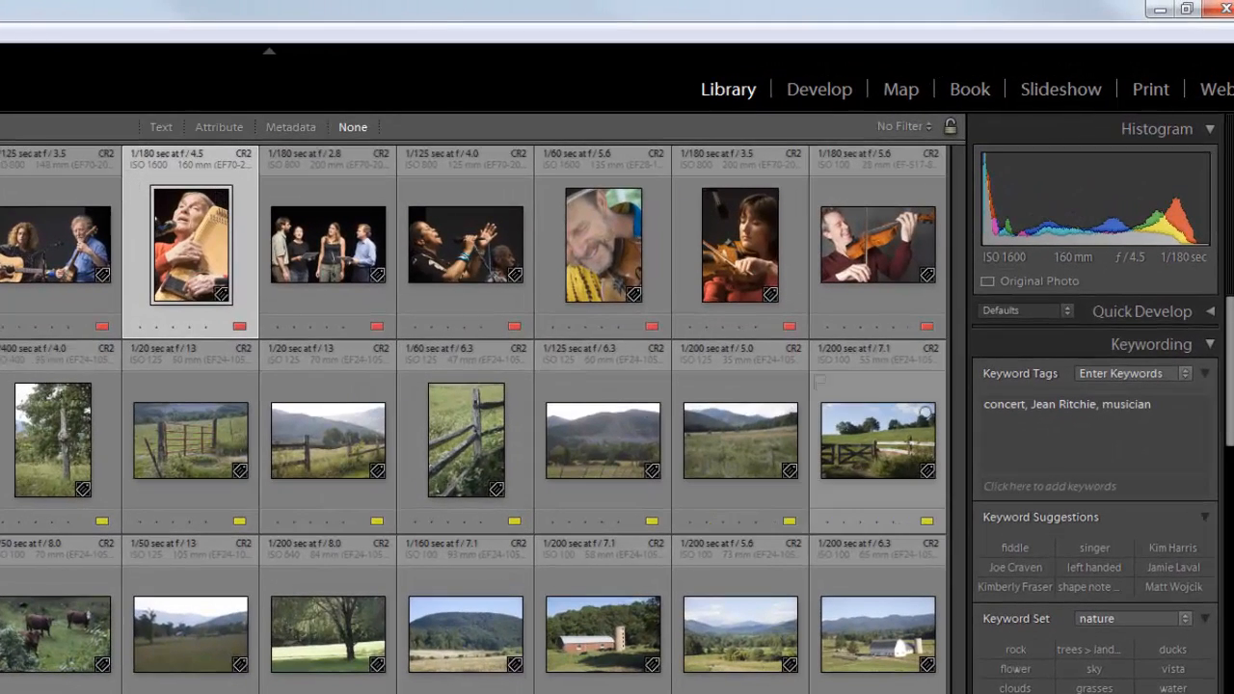
click(1093, 486)
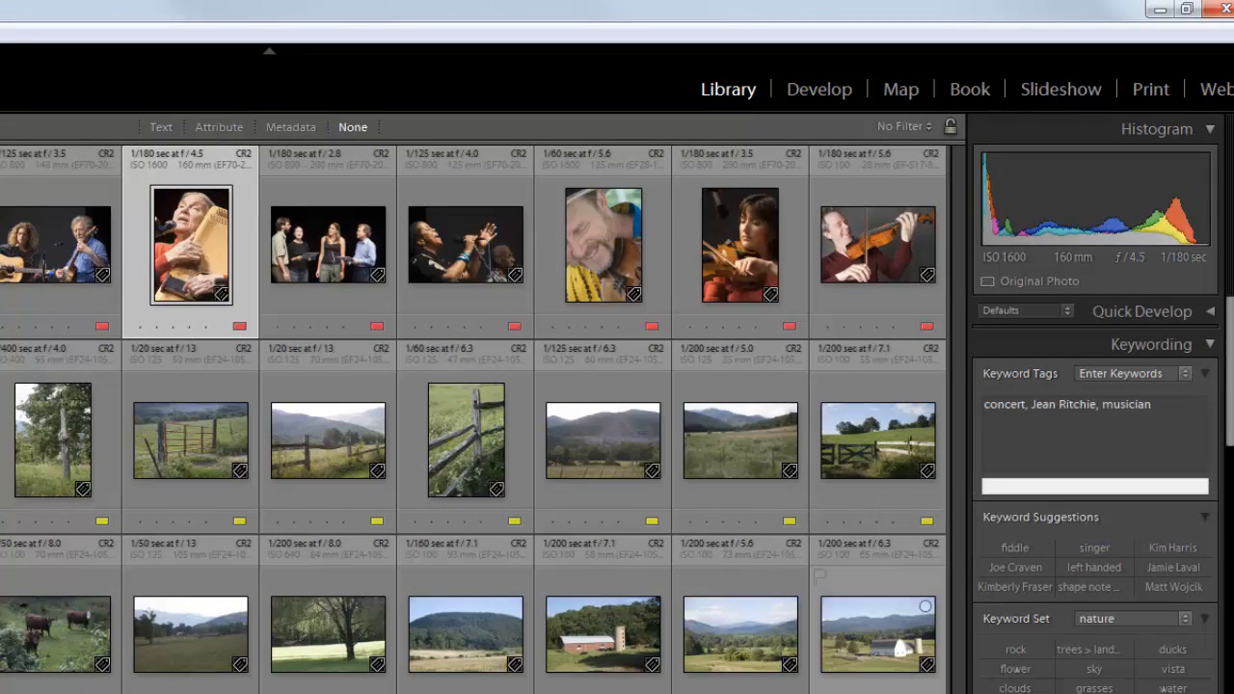
text(autoharp)
key(Return)
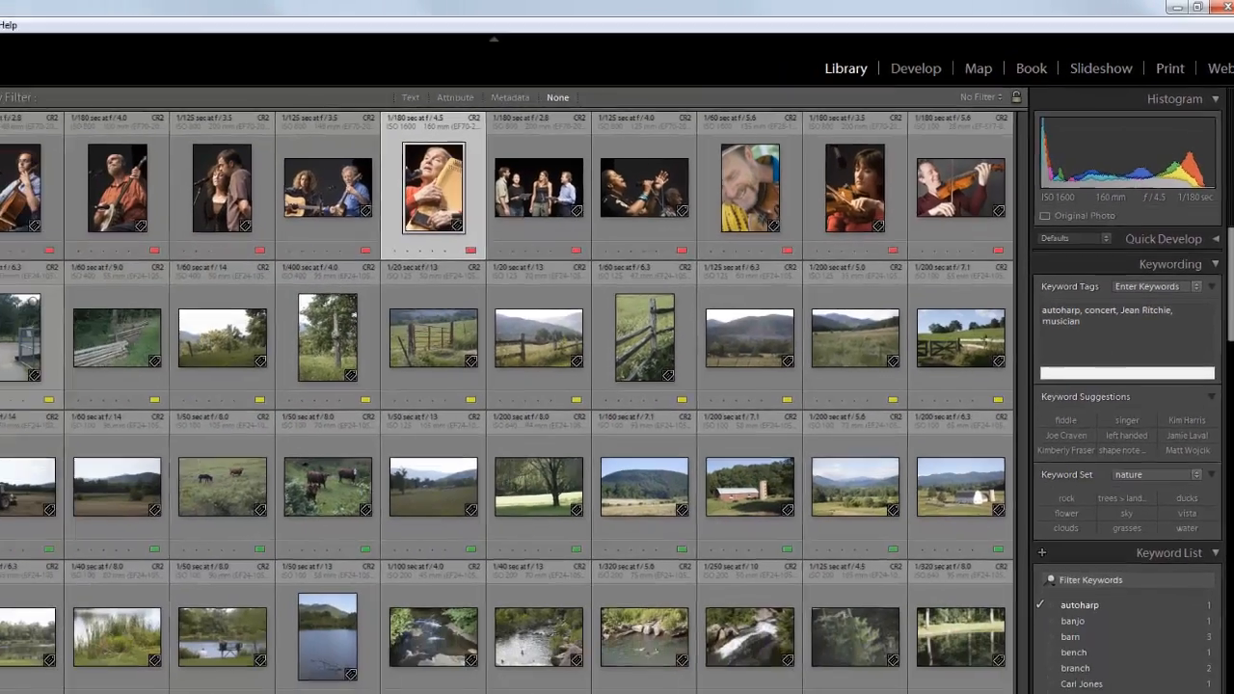
Step: Compare the keywords of the playground gate photo and the pond reeds photo, leaving the gate photo selected
click(85, 317)
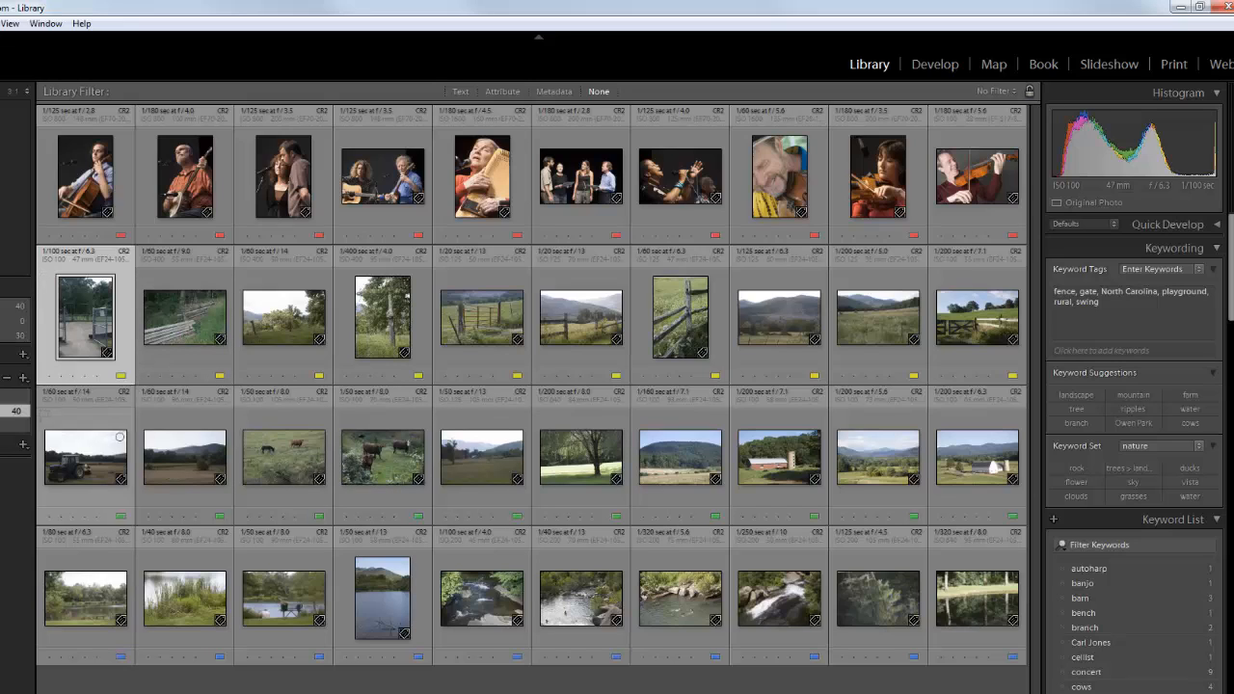
click(145, 557)
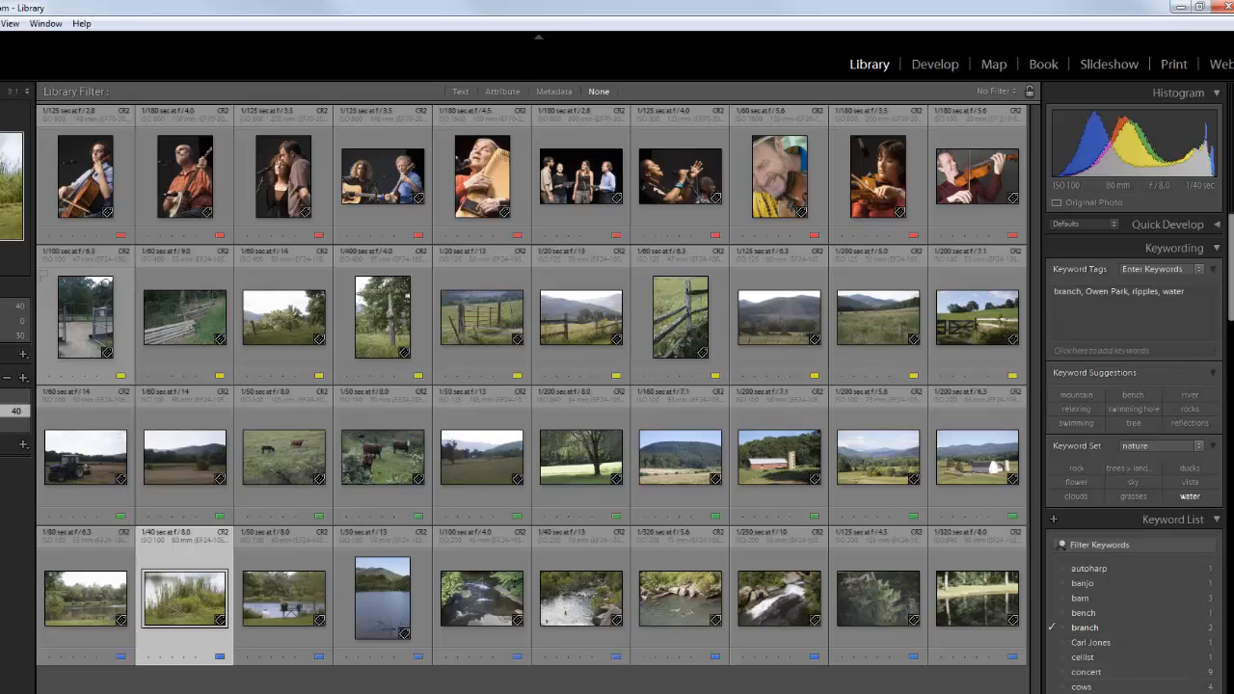
click(85, 316)
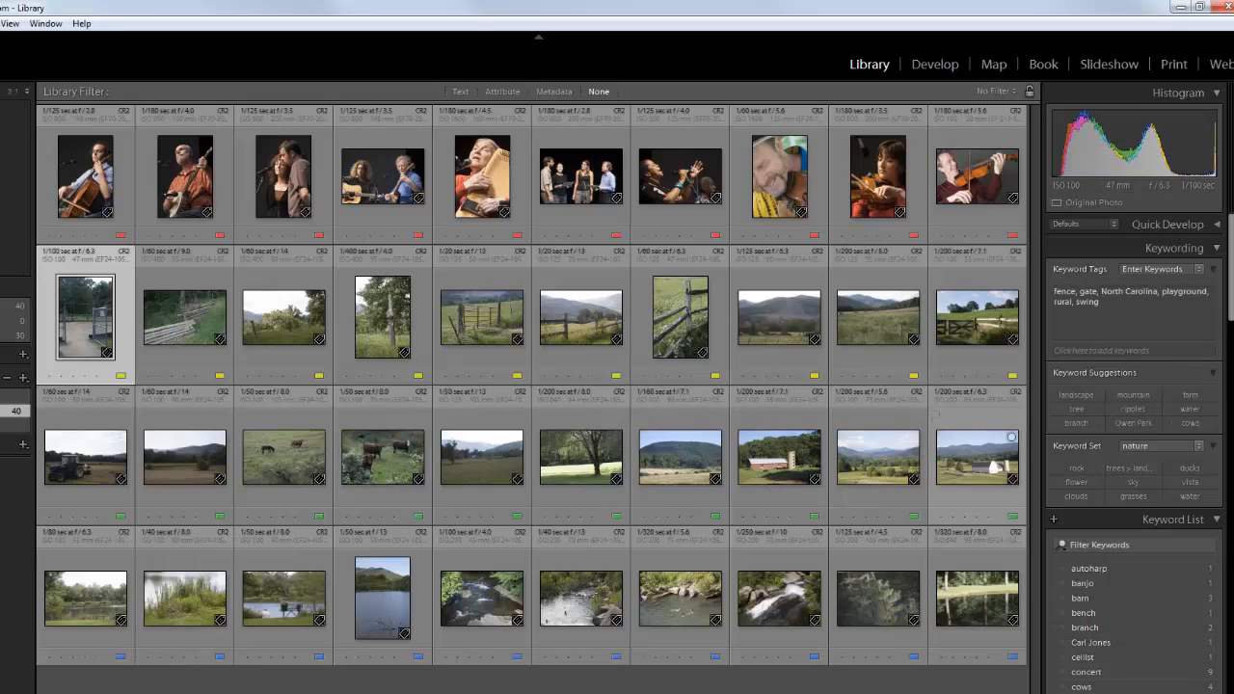
click(1133, 350)
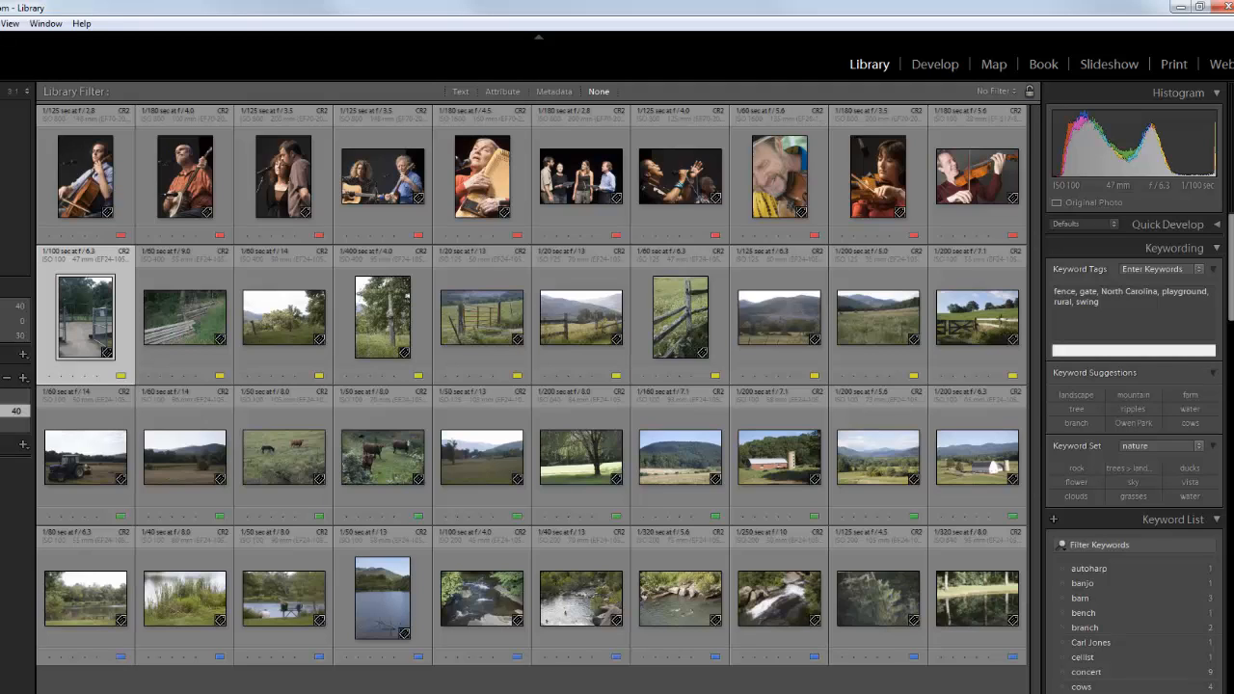
text(O)
key(BackSpace)
key(BackSpace)
Step: Apply the existing Owen Park keyword from the keyword list to the playground gate photo
scroll(1134, 453, down, 3)
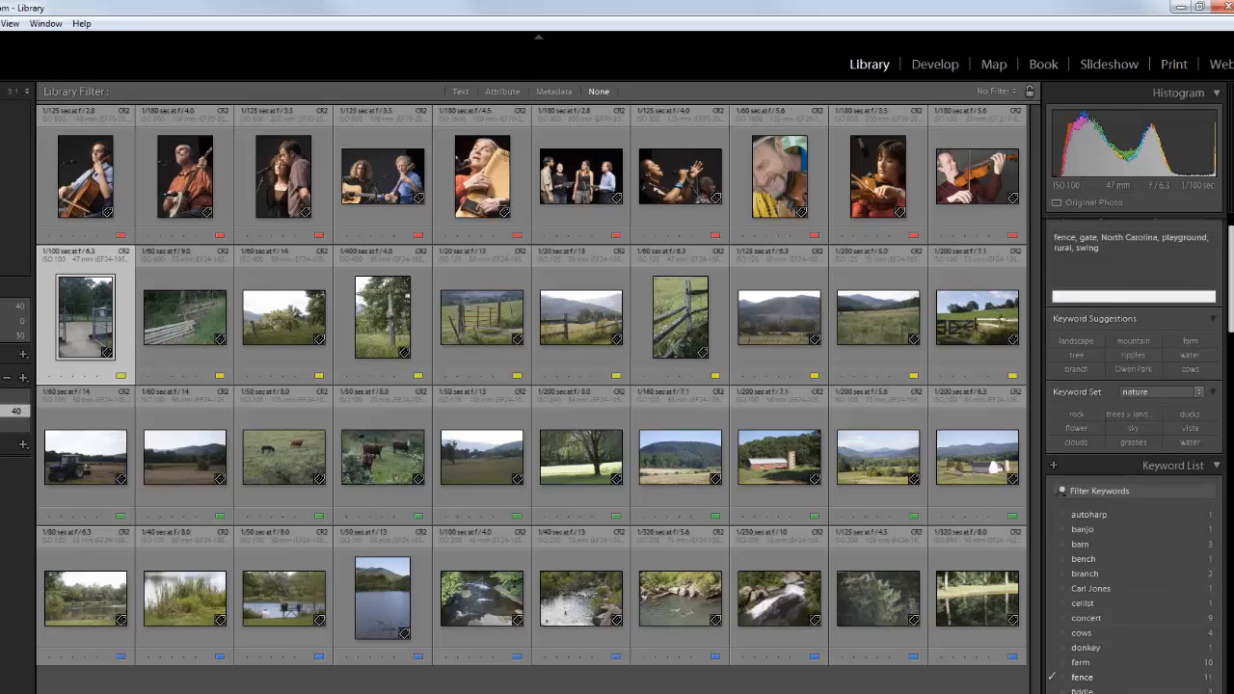
scroll(1134, 454, up, 2)
scroll(1134, 454, down, 4)
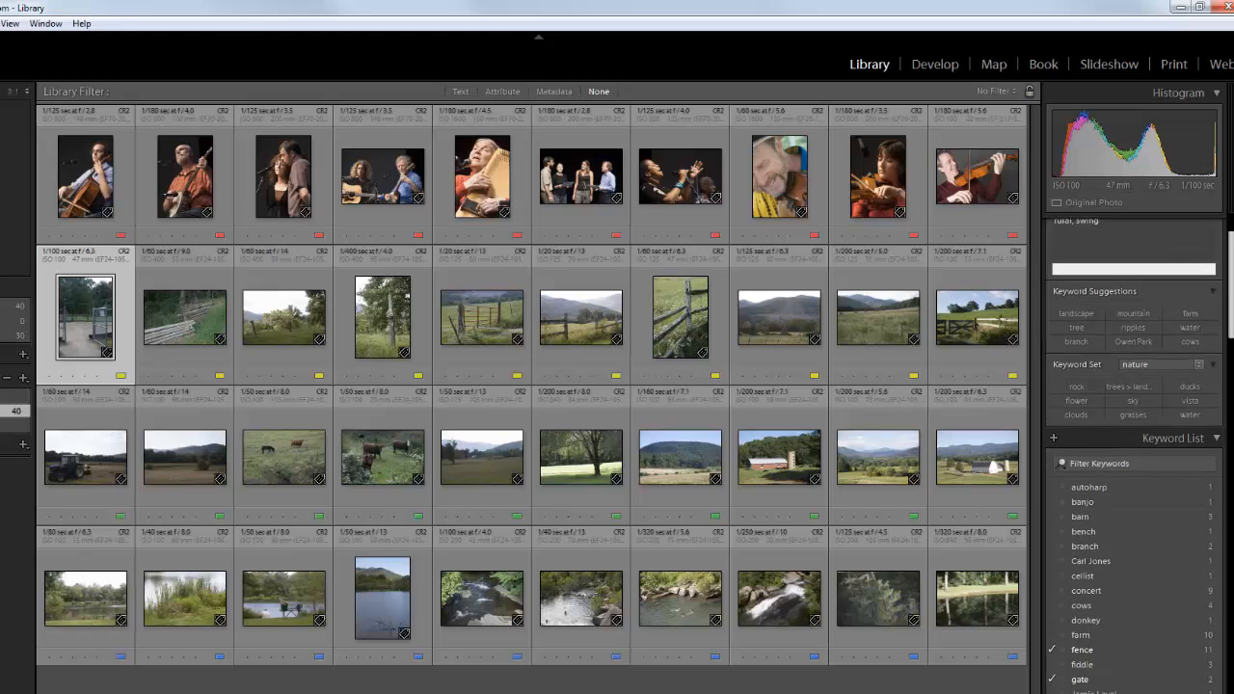
scroll(1134, 453, down, 1)
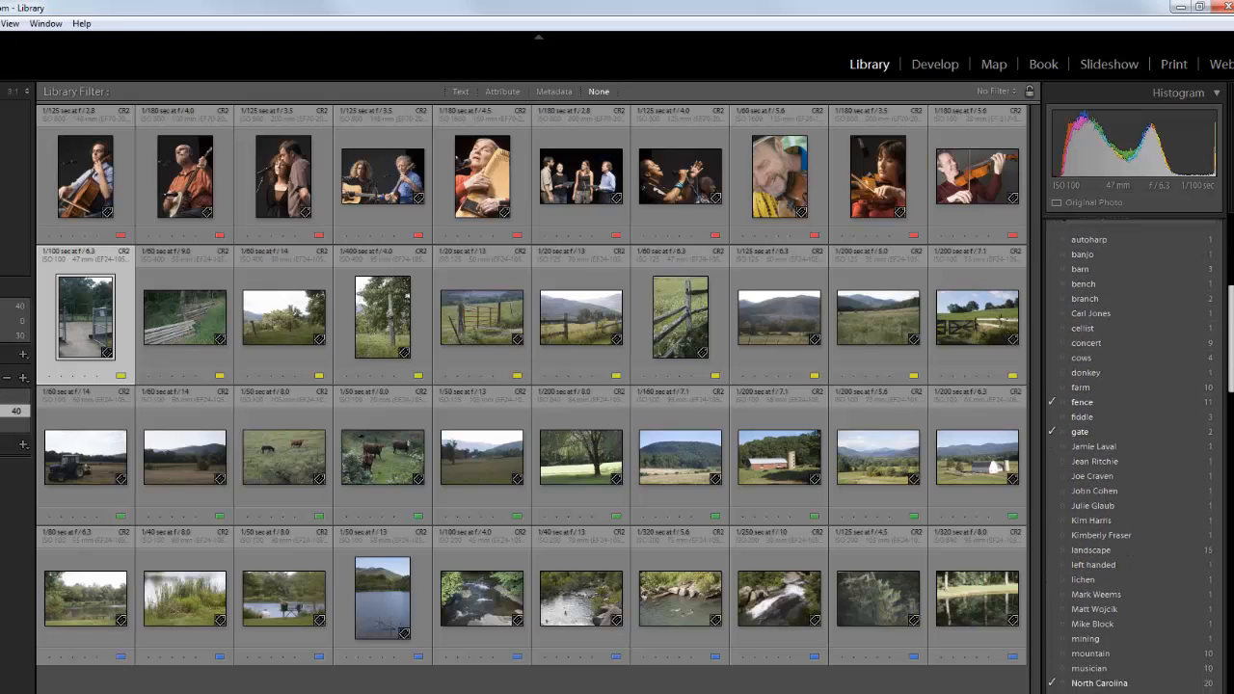
scroll(1134, 453, down, 8)
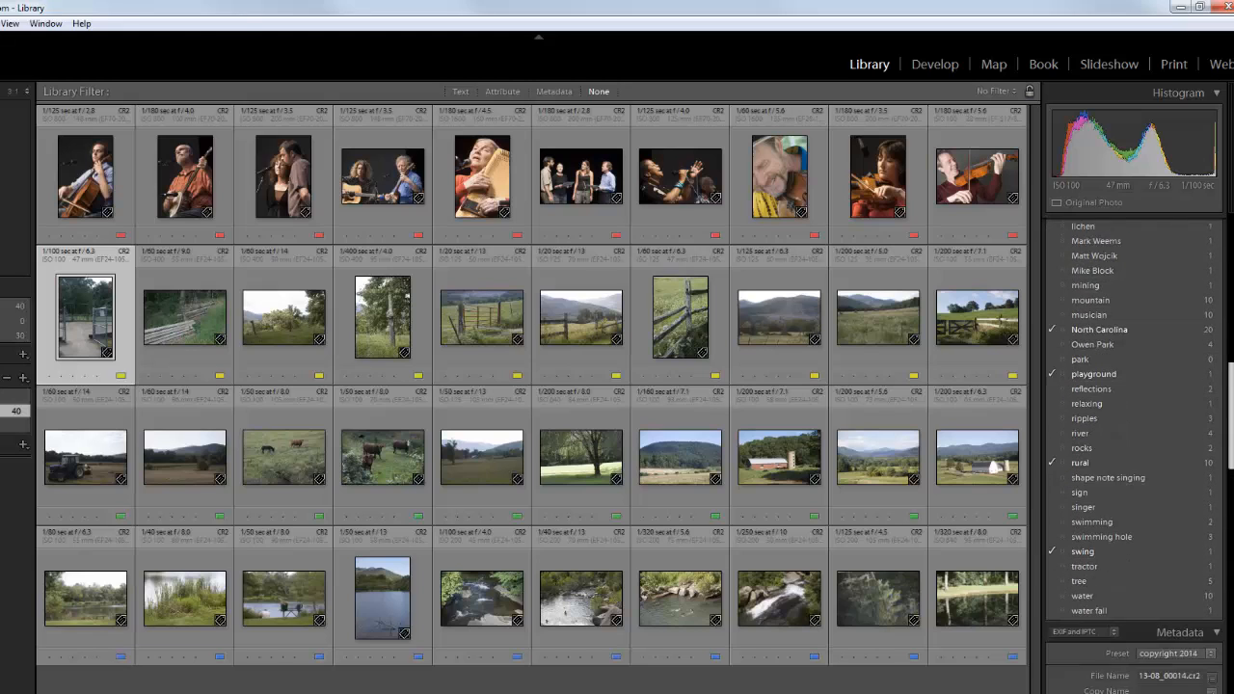
scroll(1138, 454, up, 1)
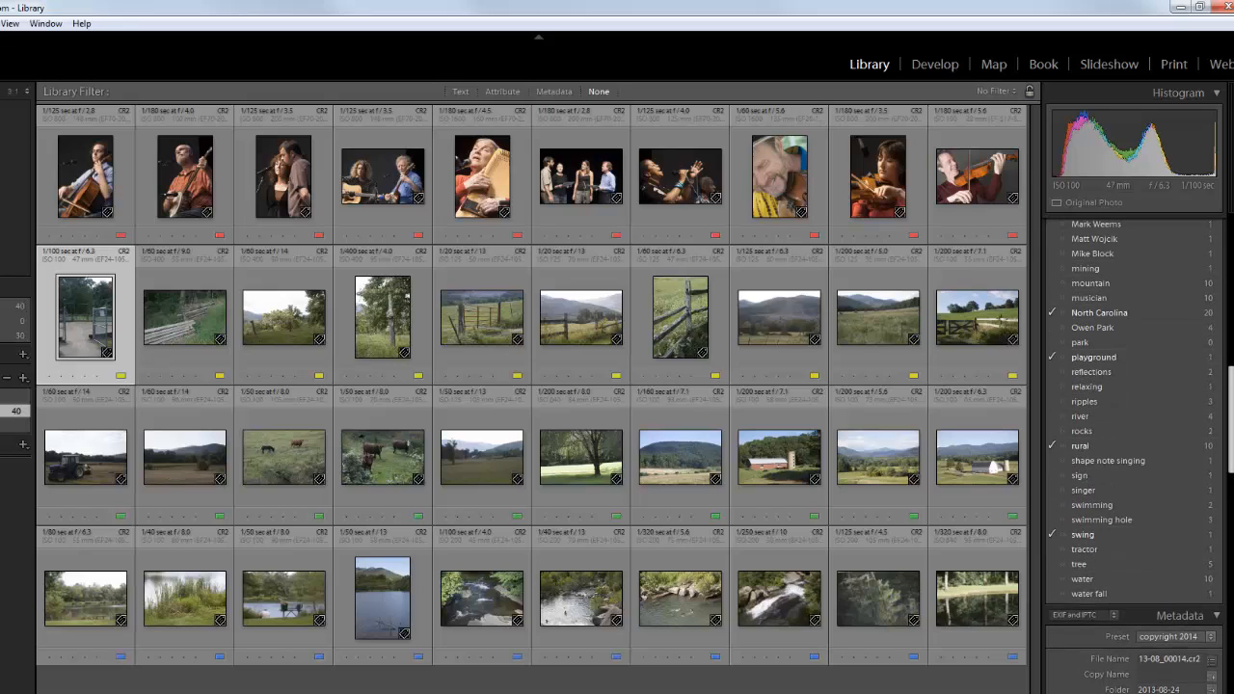
scroll(1134, 453, up, 1)
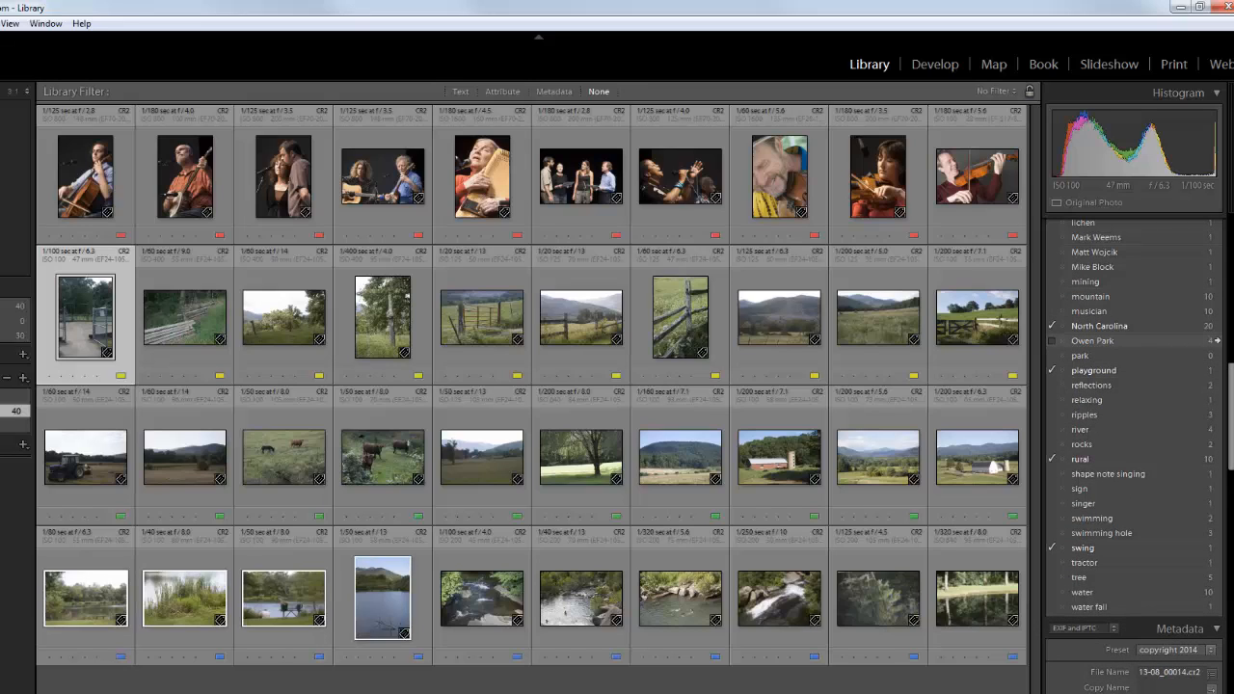
click(1099, 340)
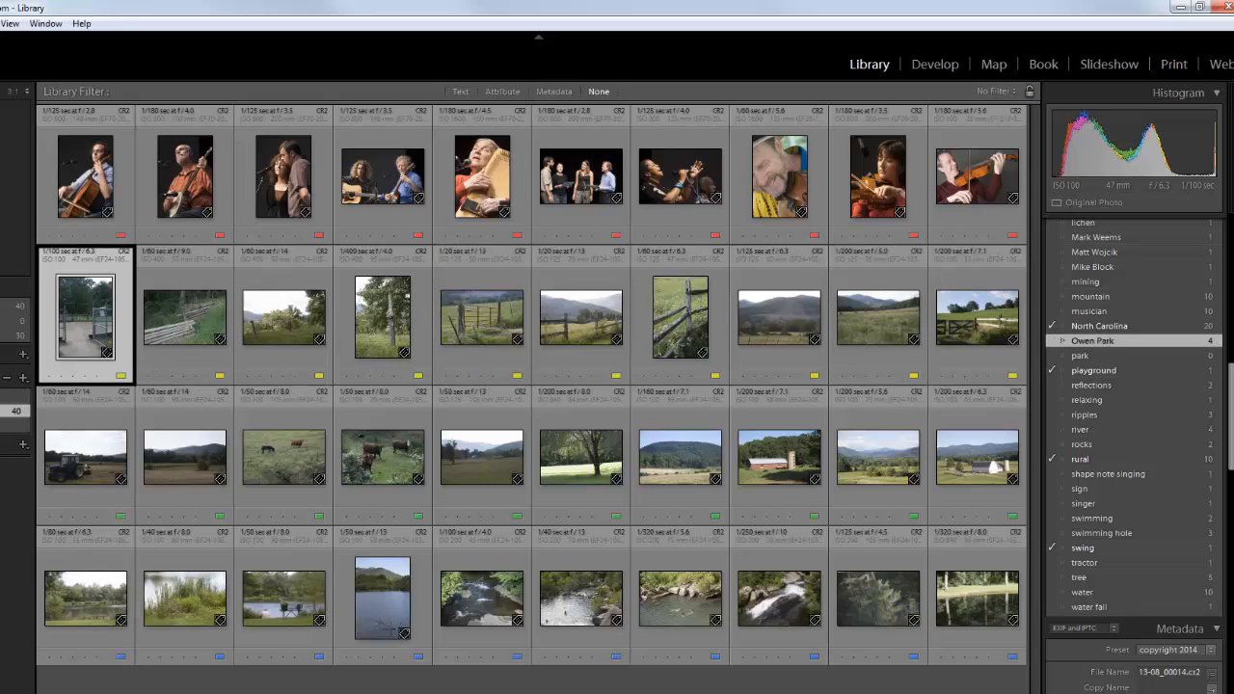
drag(105, 282, 105, 282)
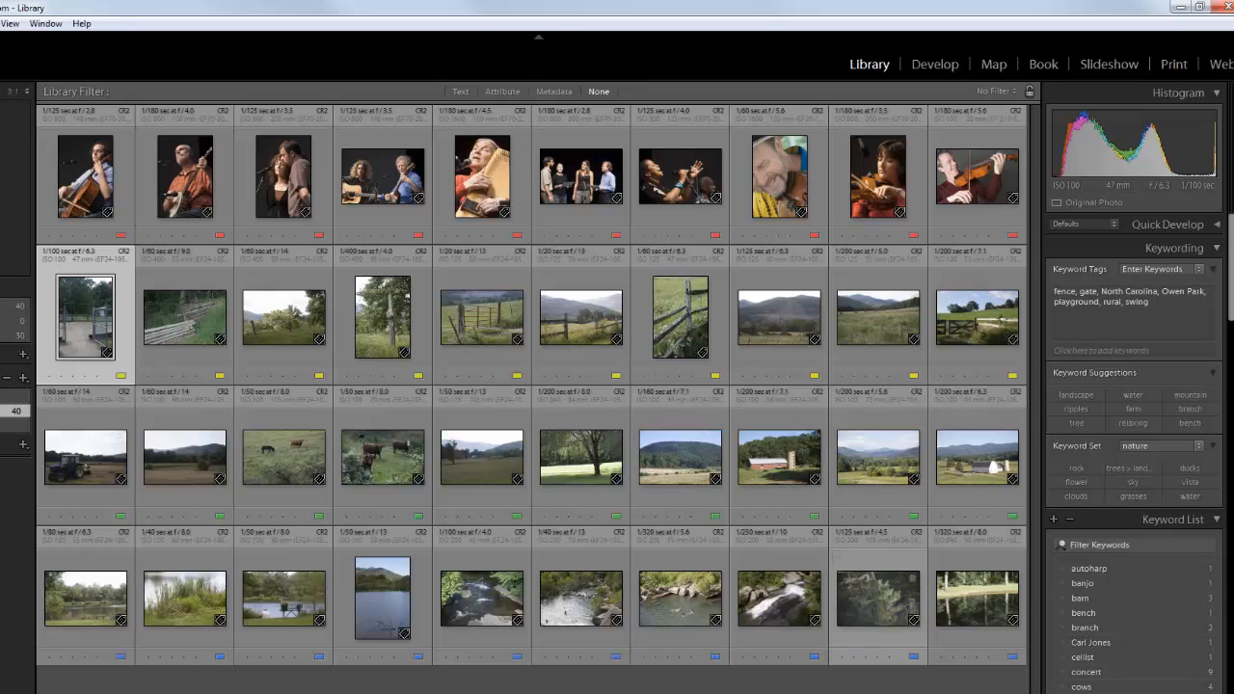
Step: Filter the library by the keywords tree, tractor, rural, North Carolina and Owen Park, one after another
scroll(1218, 583, down, 5)
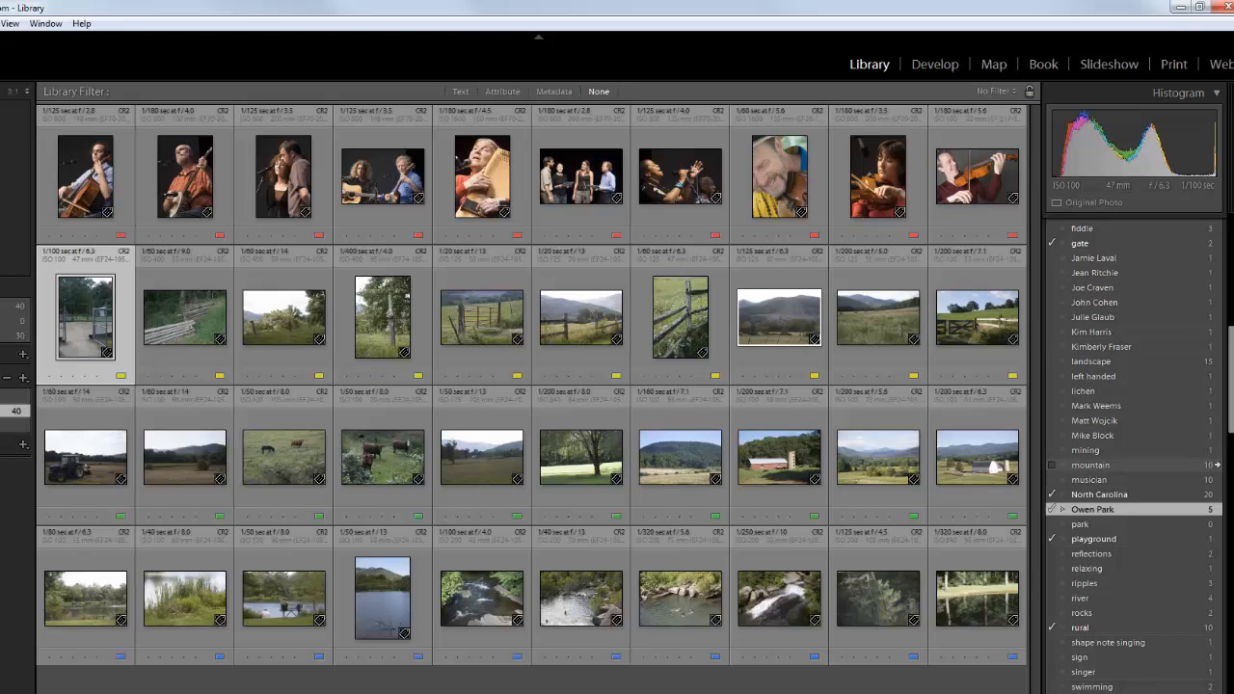
scroll(1218, 528, down, 3)
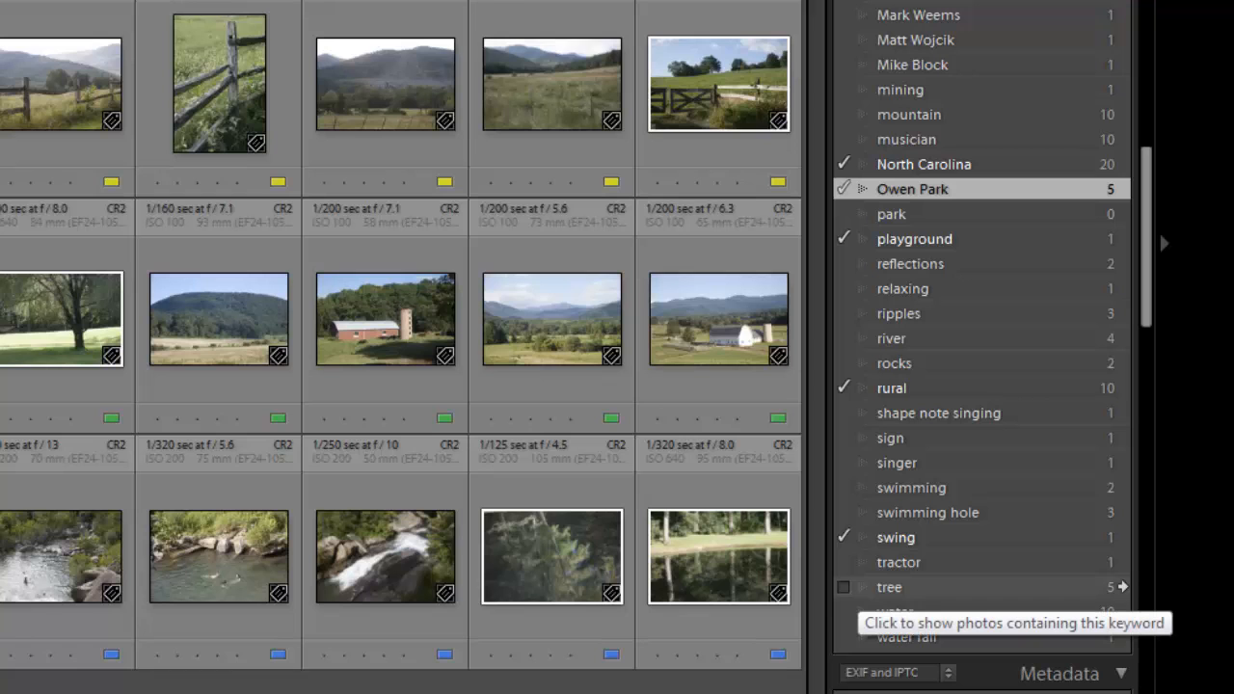
click(1122, 587)
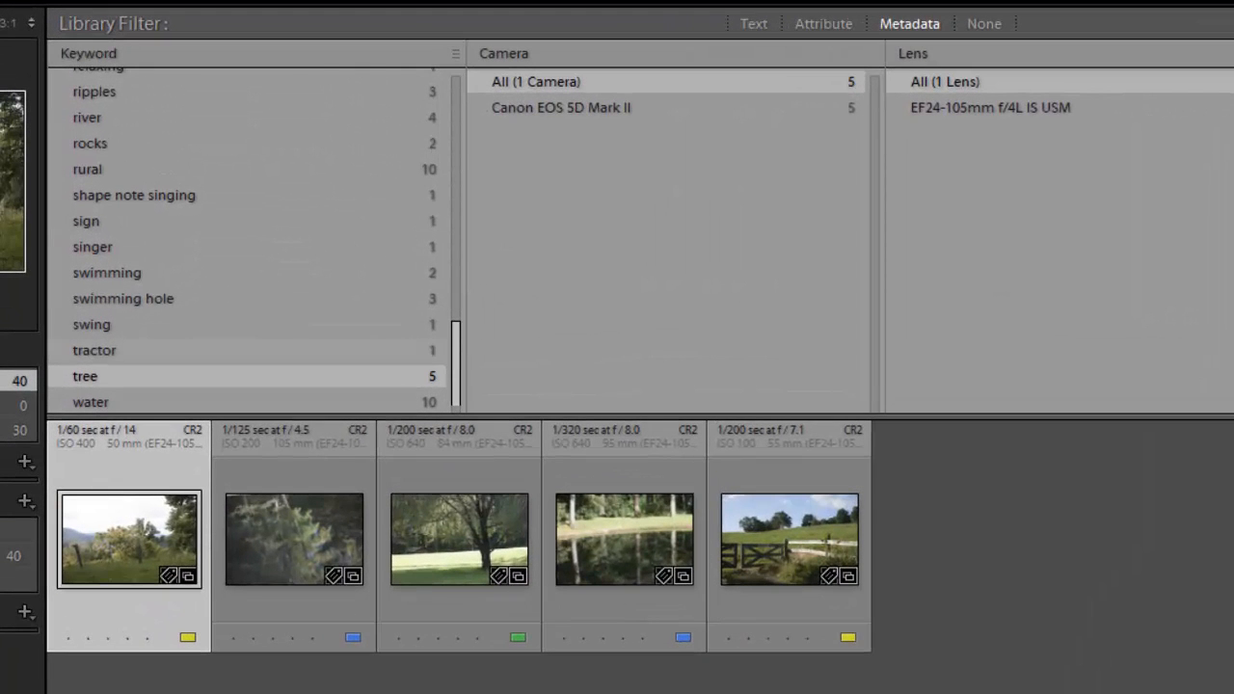
click(94, 350)
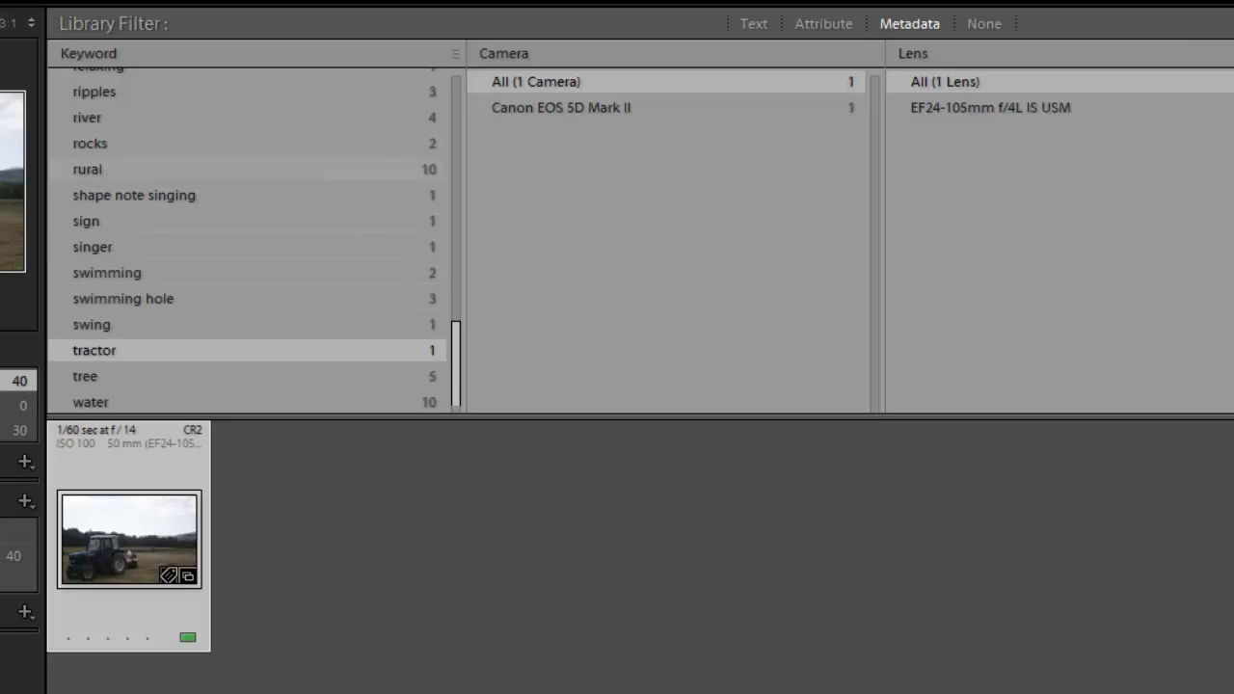
click(88, 168)
scroll(250, 222, up, 4)
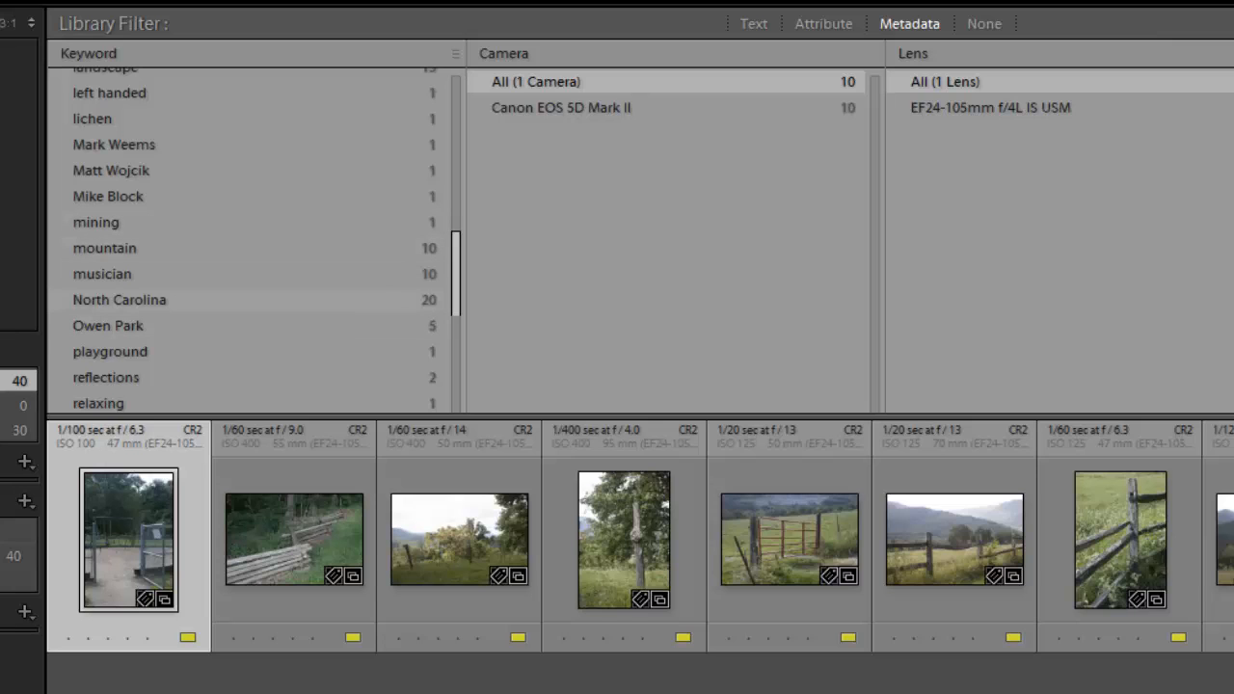
click(119, 299)
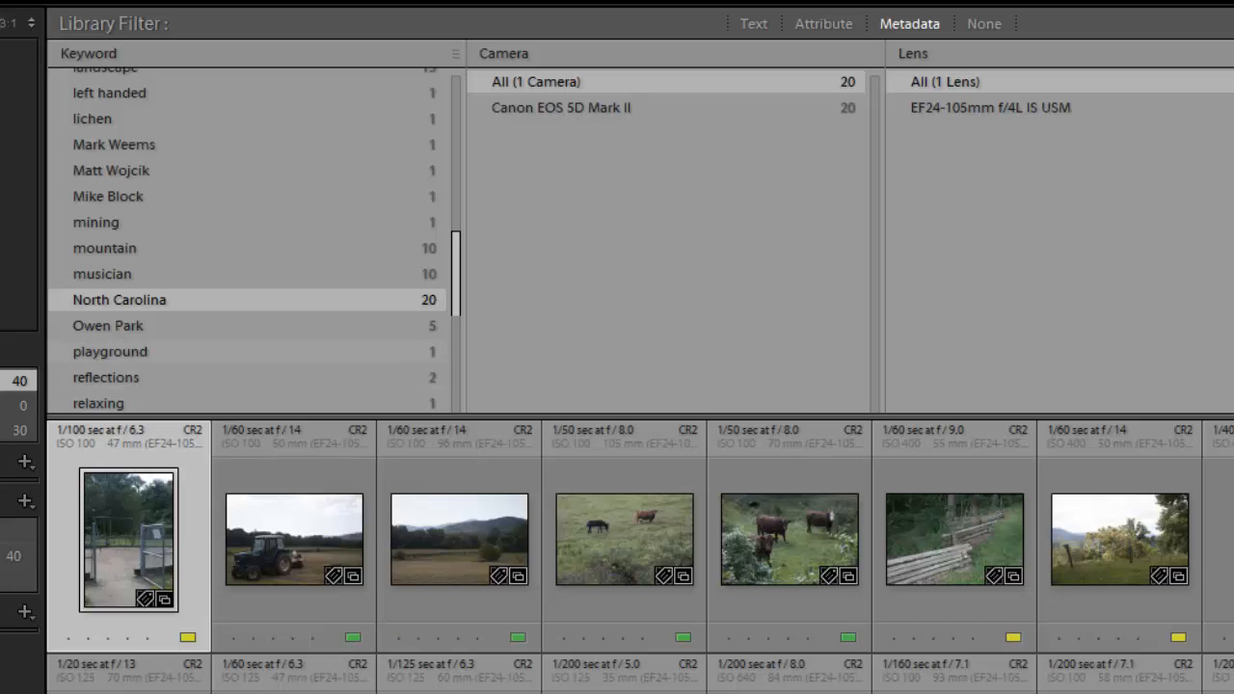
click(108, 326)
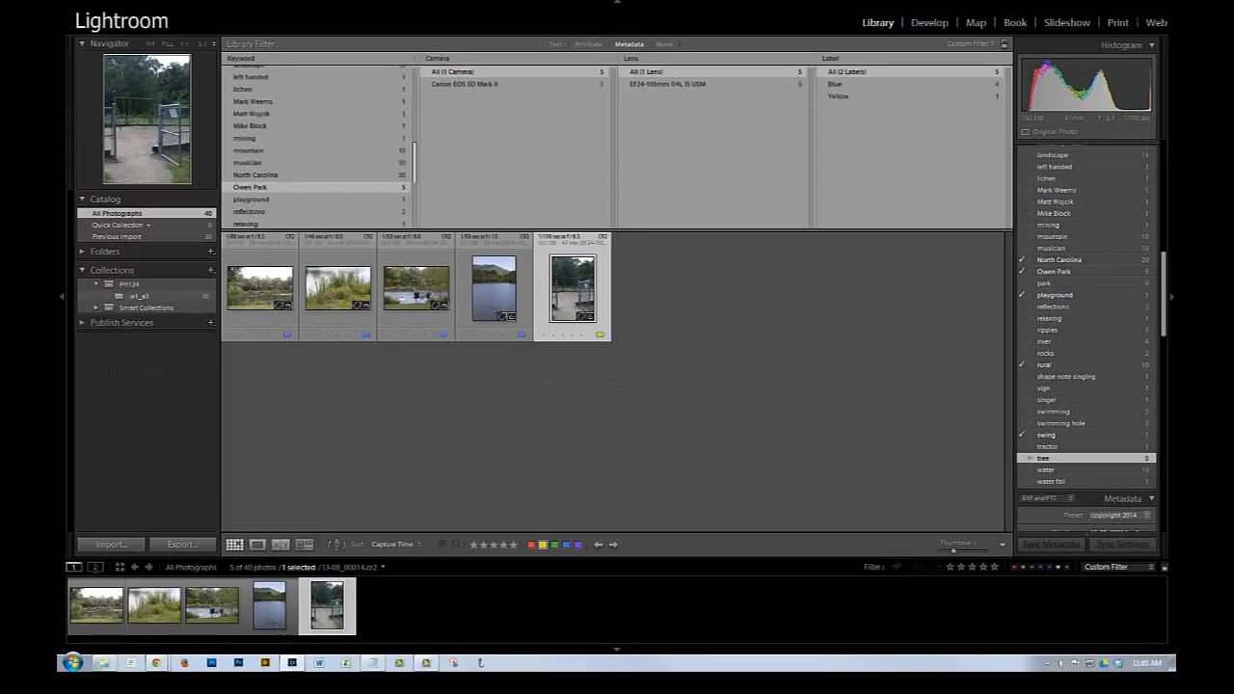
Step: Filter the w1_a3 collection by the keyword mining, examine the matching photo enlarged, and turn the filter off
click(137, 296)
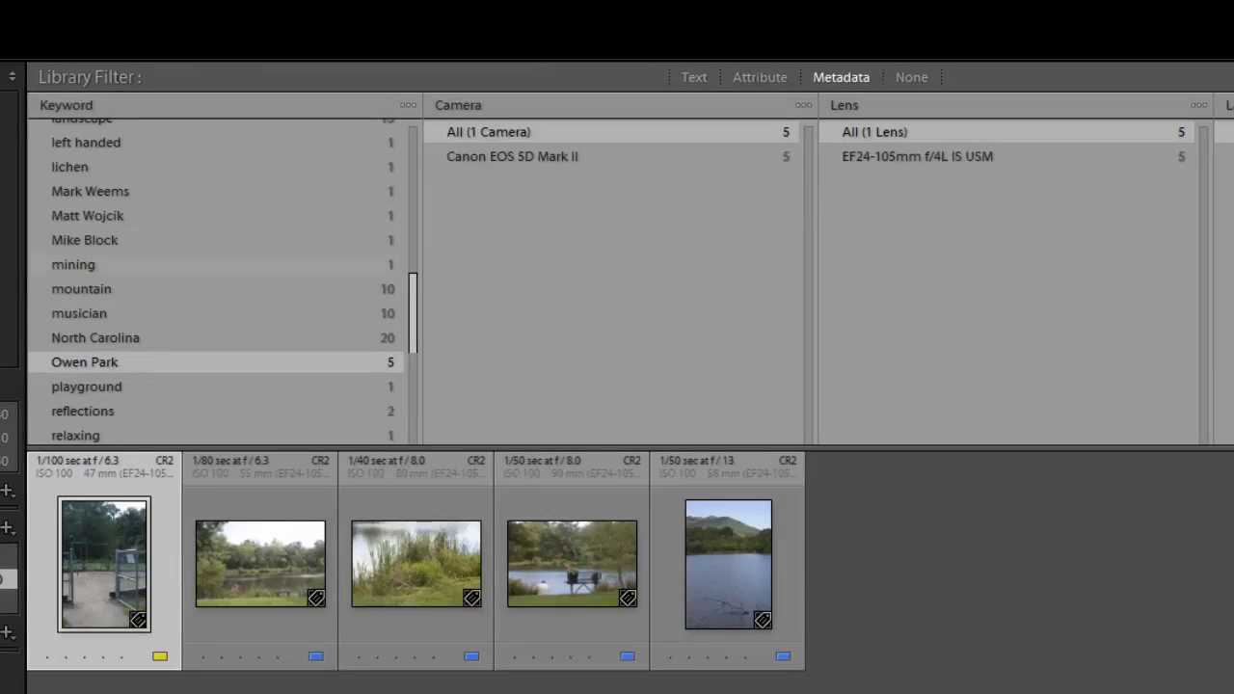
click(216, 264)
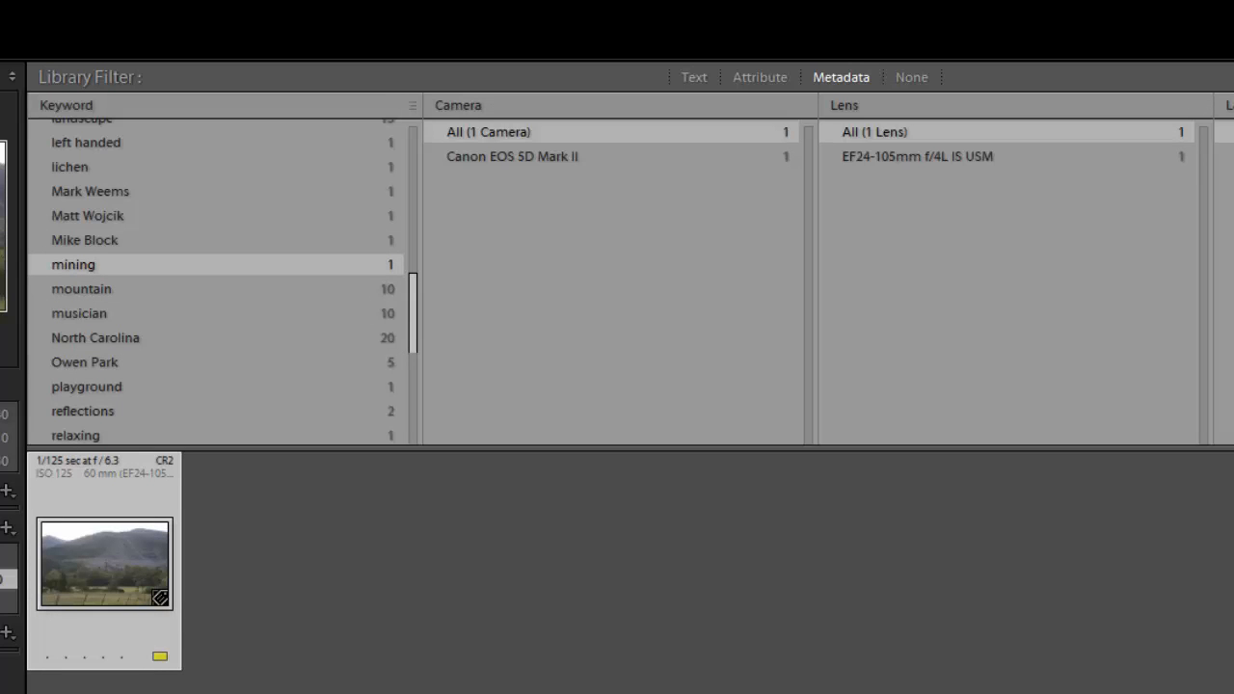
key(e)
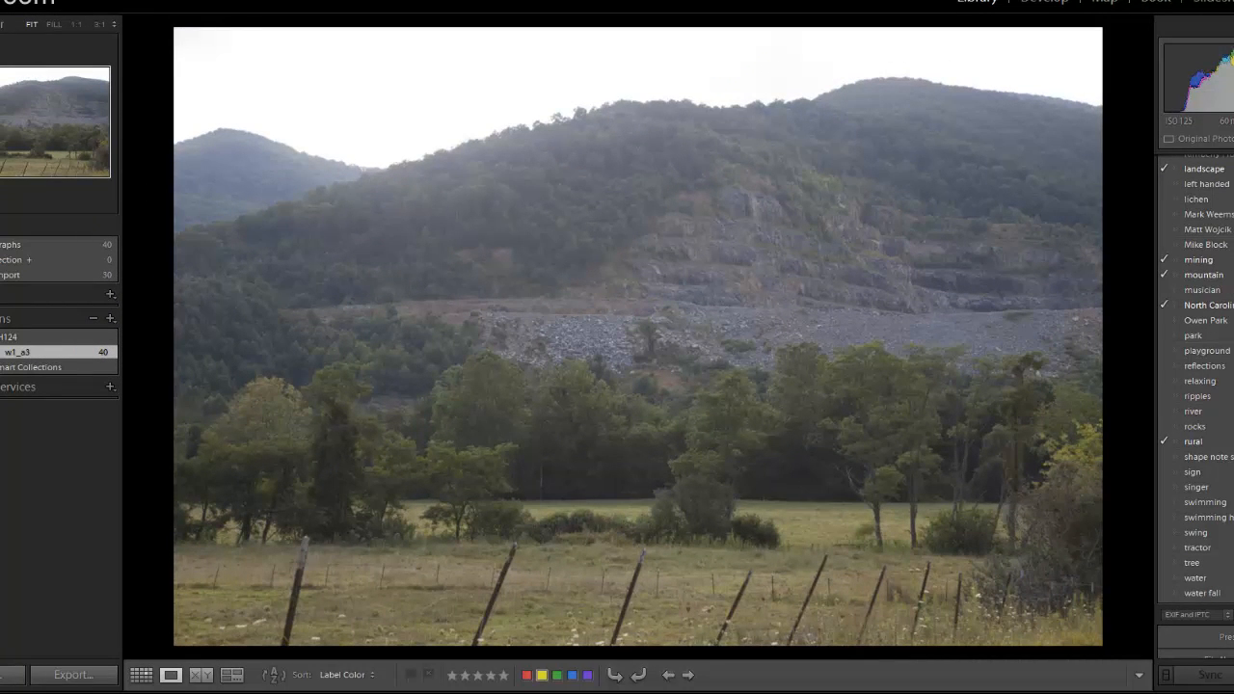
key(g)
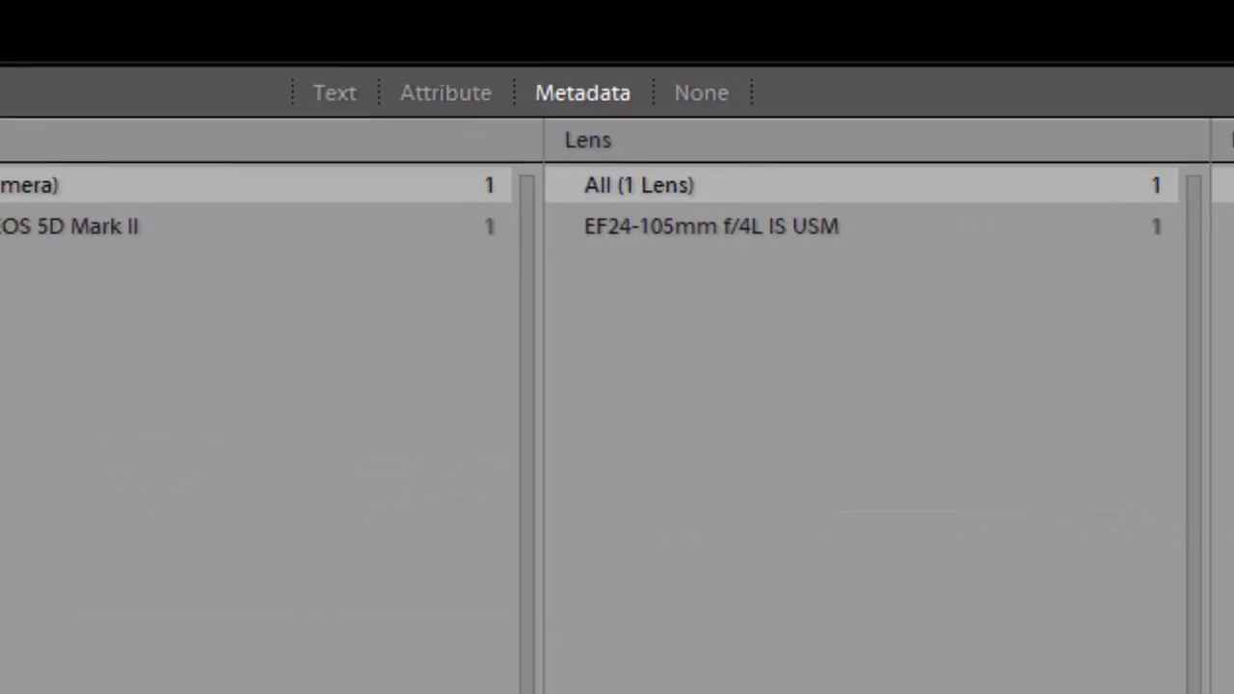
click(701, 93)
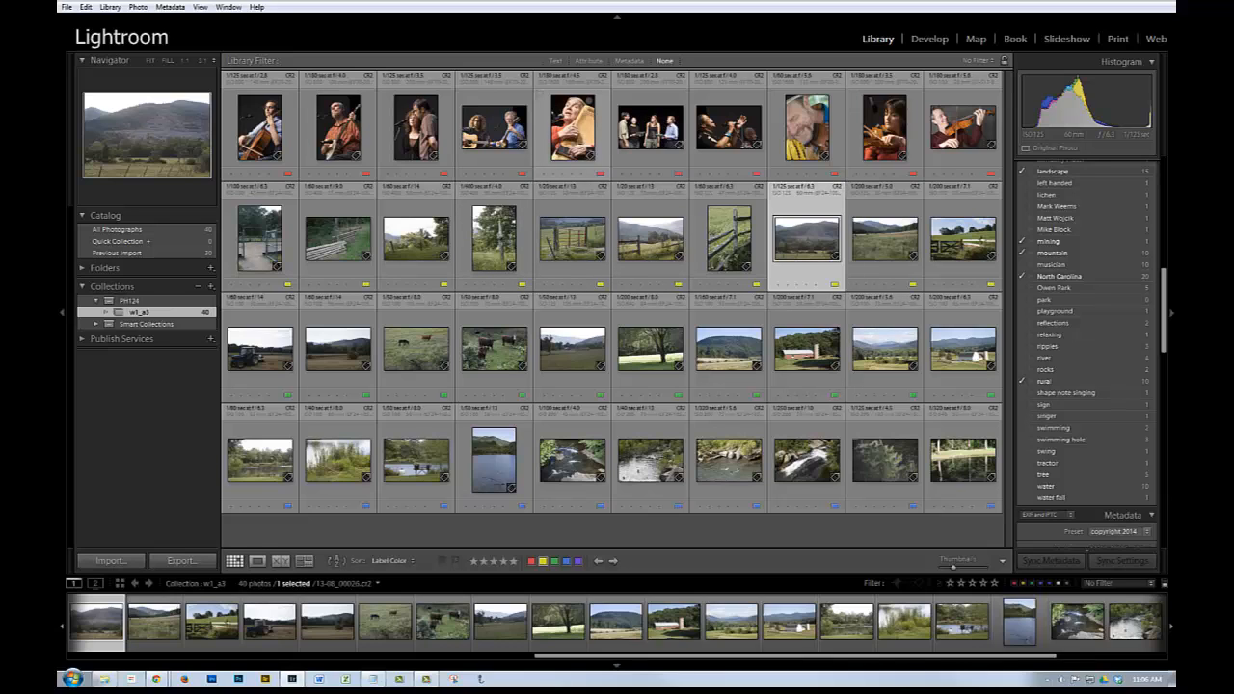
Step: Examine the photo of the singer holding a microphone in enlarged view and return to the grid
click(573, 126)
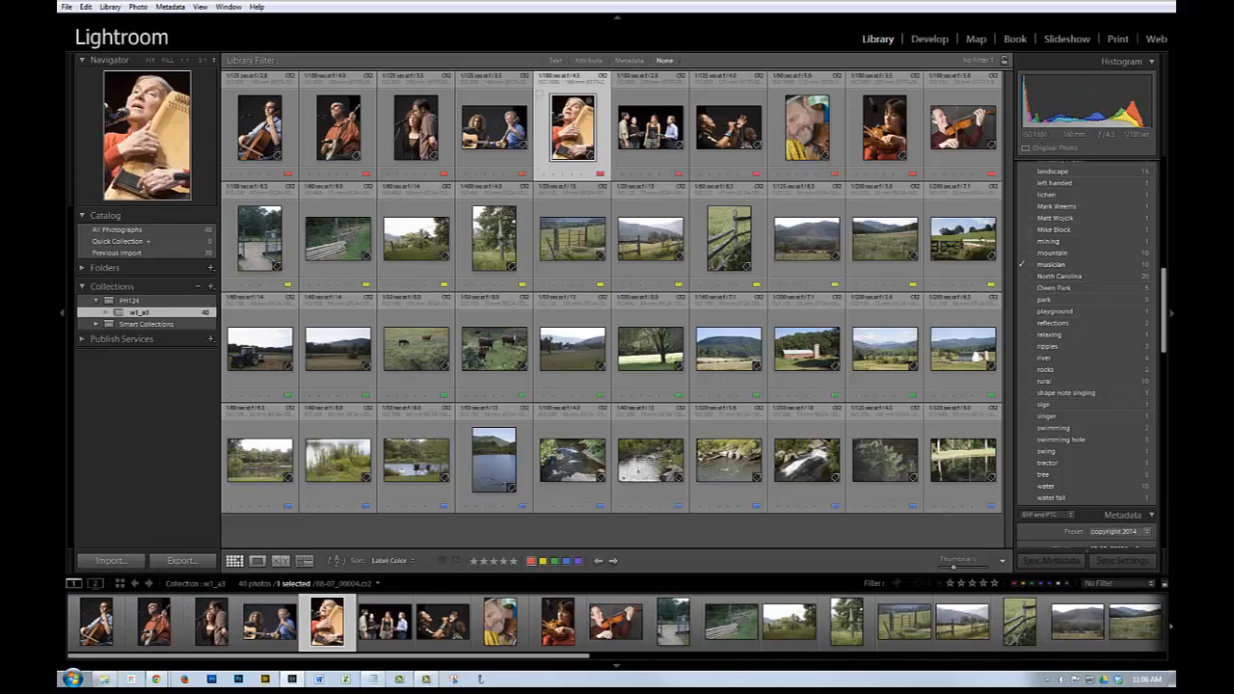
click(728, 127)
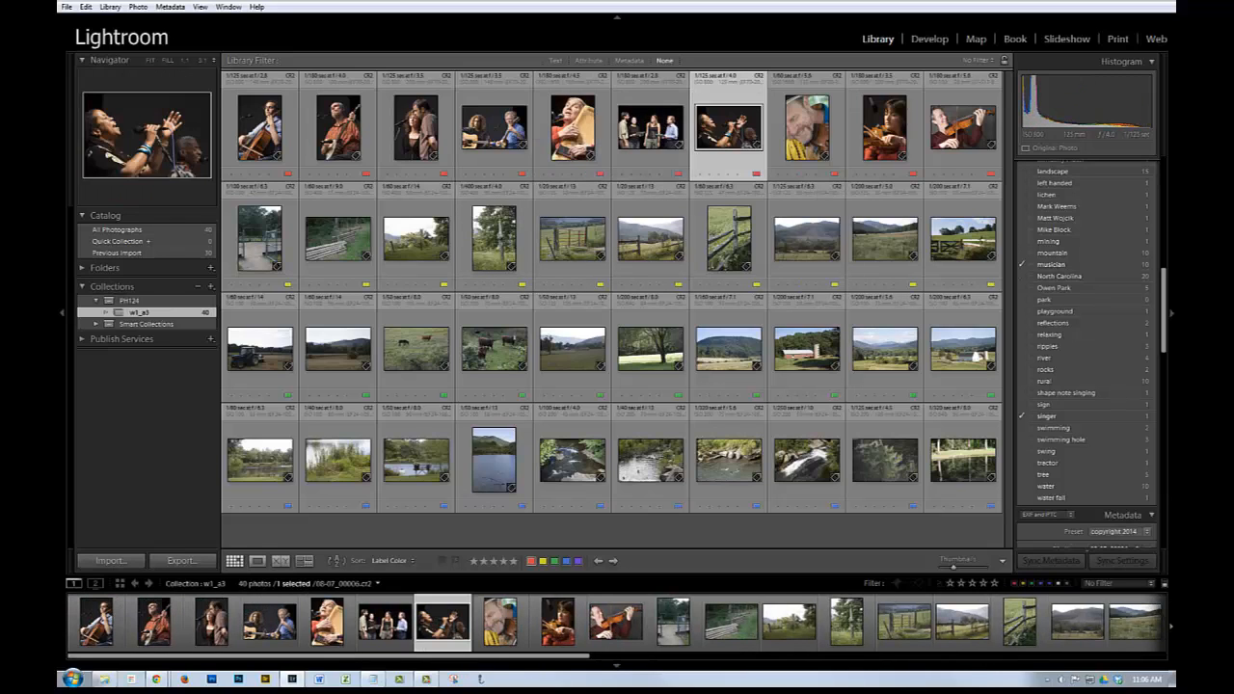
key(e)
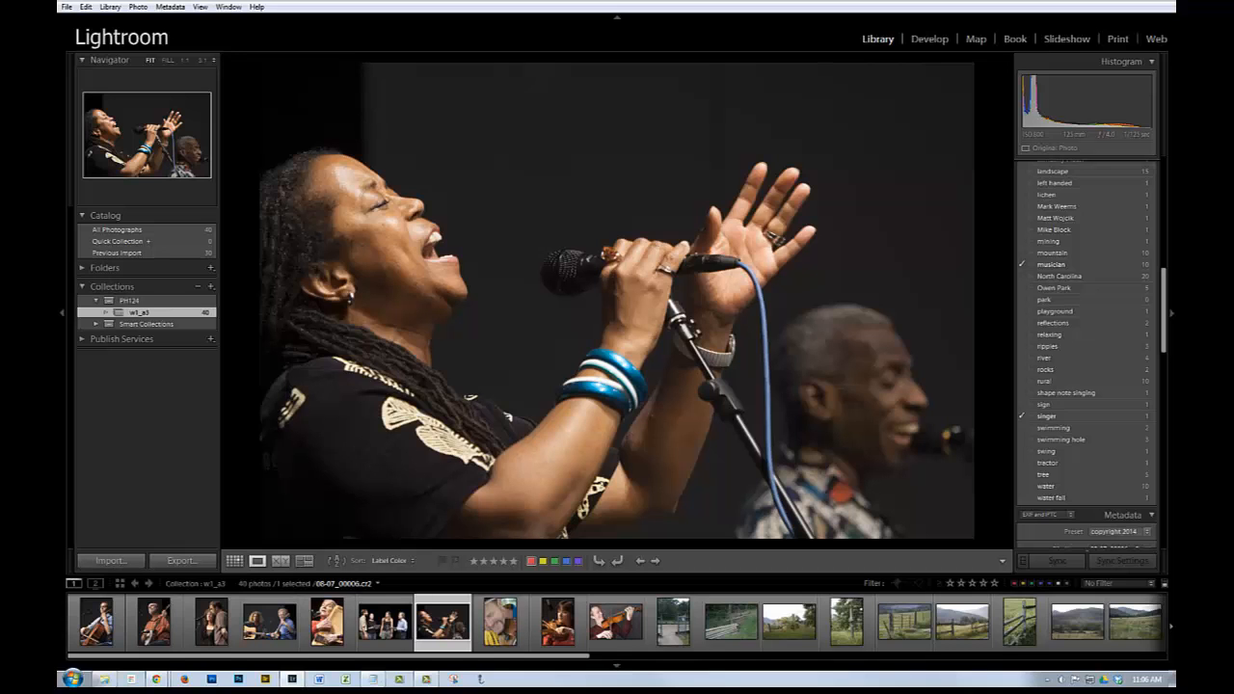
key(g)
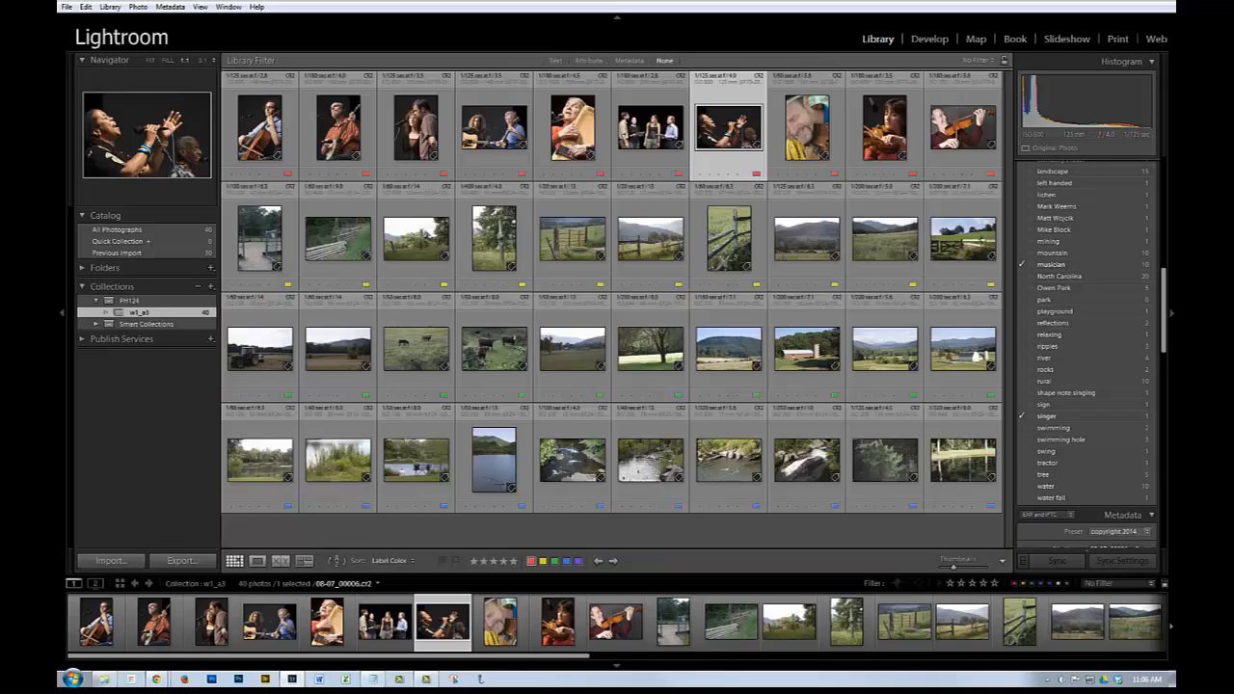
Step: Add the second performer's full name as a keyword to the selected singer photo
scroll(942, 483, up, 6)
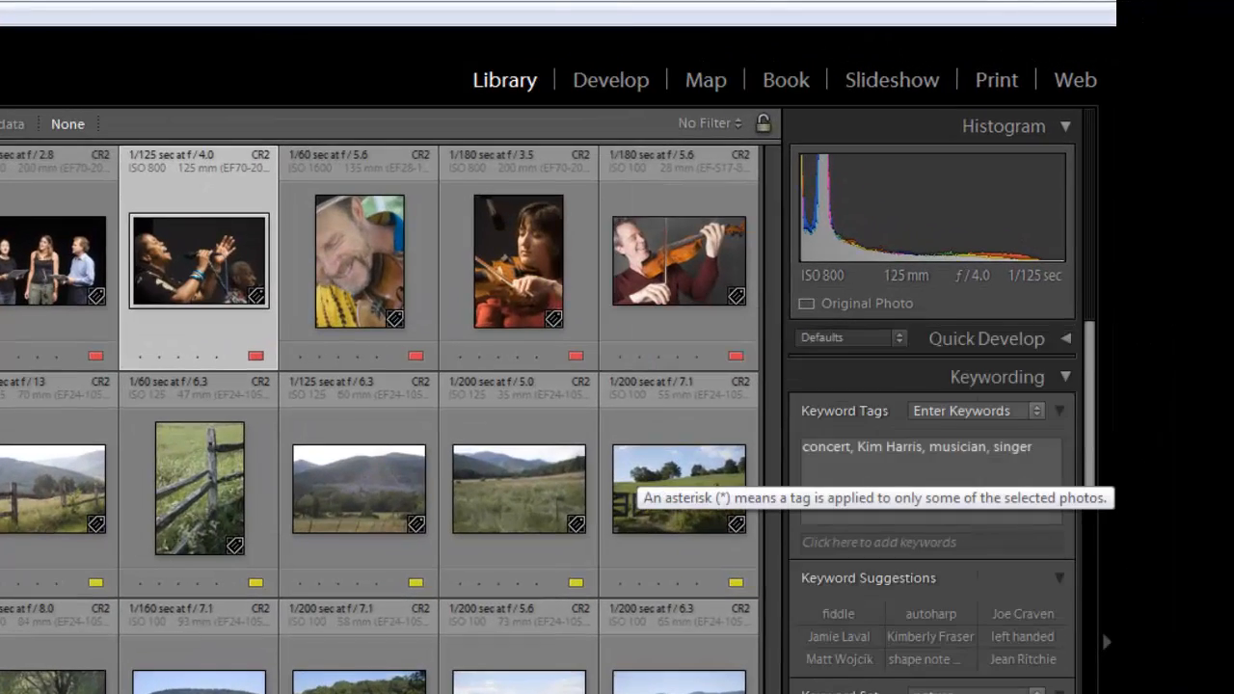
click(870, 447)
key(ctrl+k)
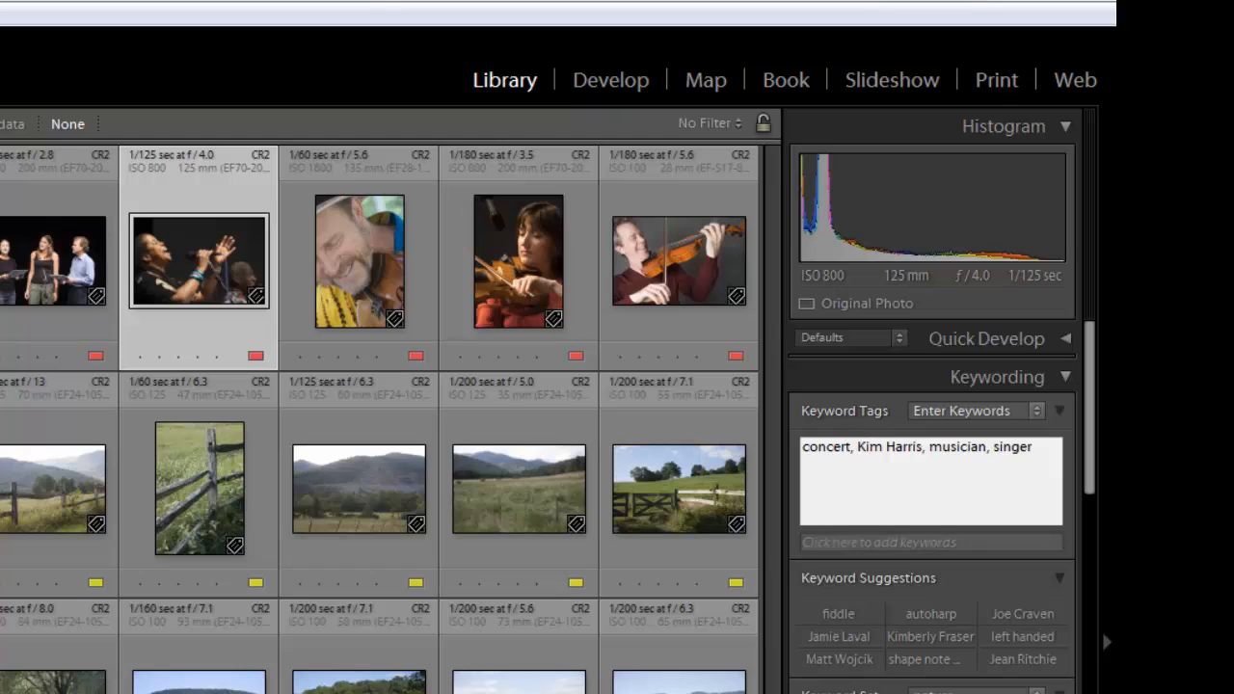
text(Re)
key(BackSpace)
key(BackSpace)
key(BackSpace)
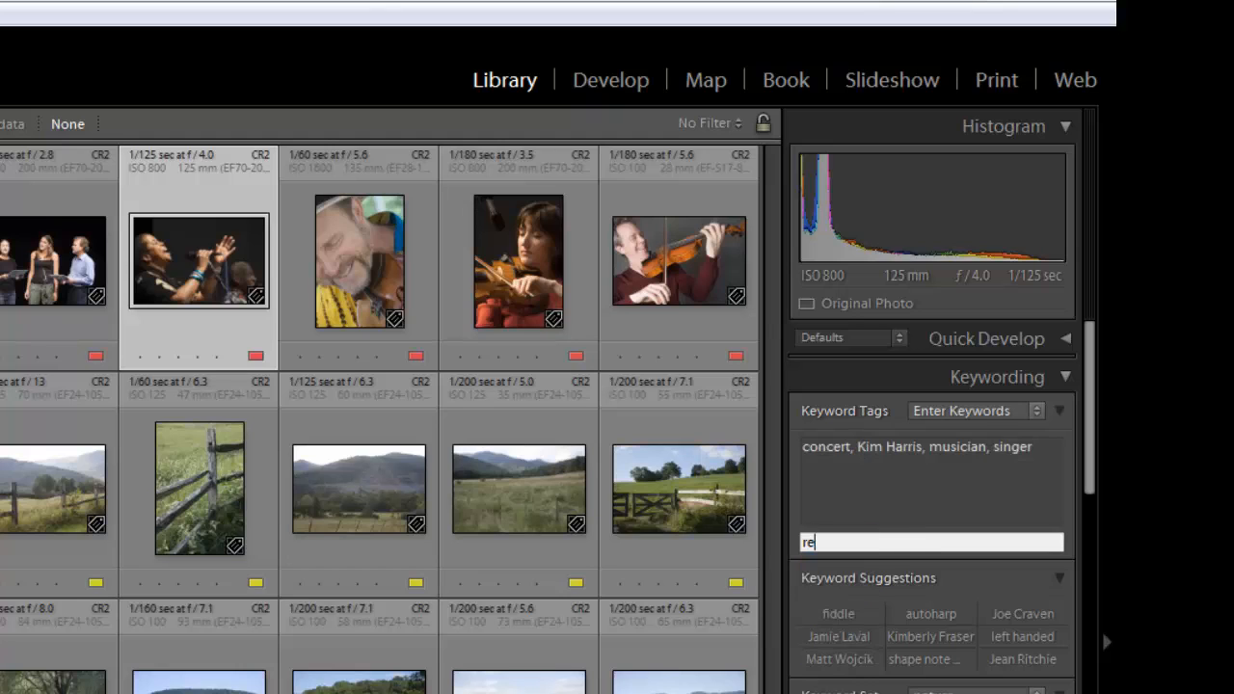
text(Reggie Harris)
key(Return)
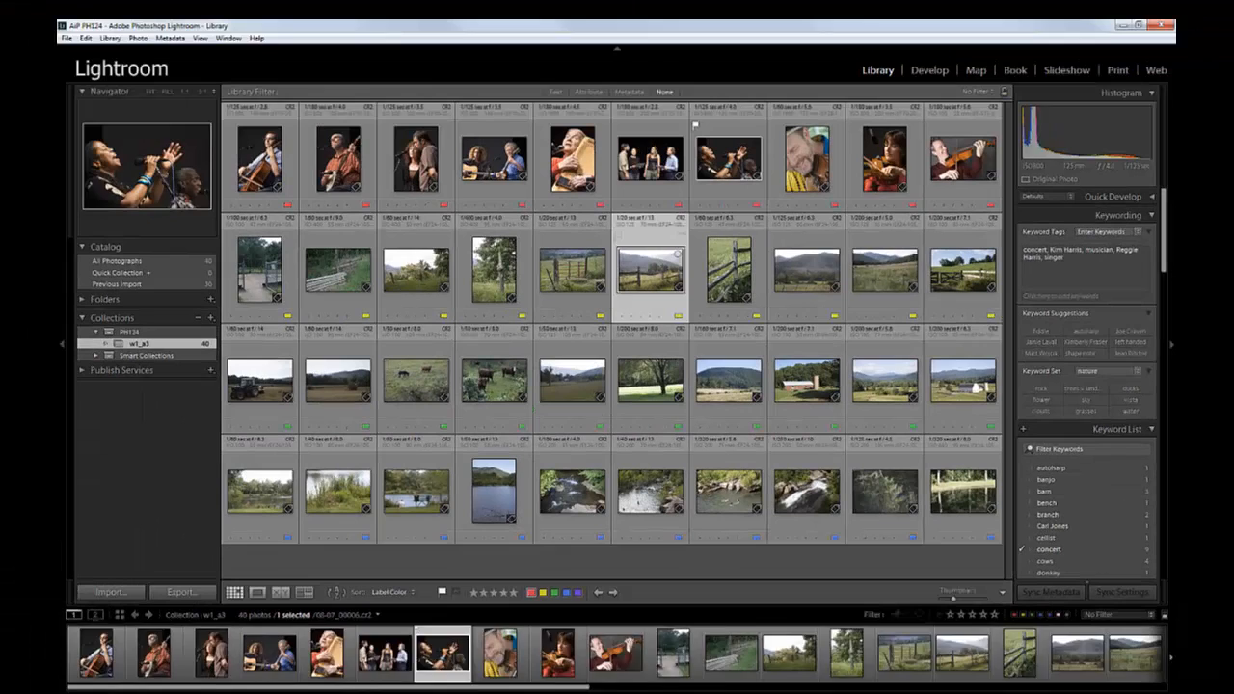
Step: Check the photo of the sagging wooden rail fence before the mountains enlarged and flag it as a pick
double_click(650, 270)
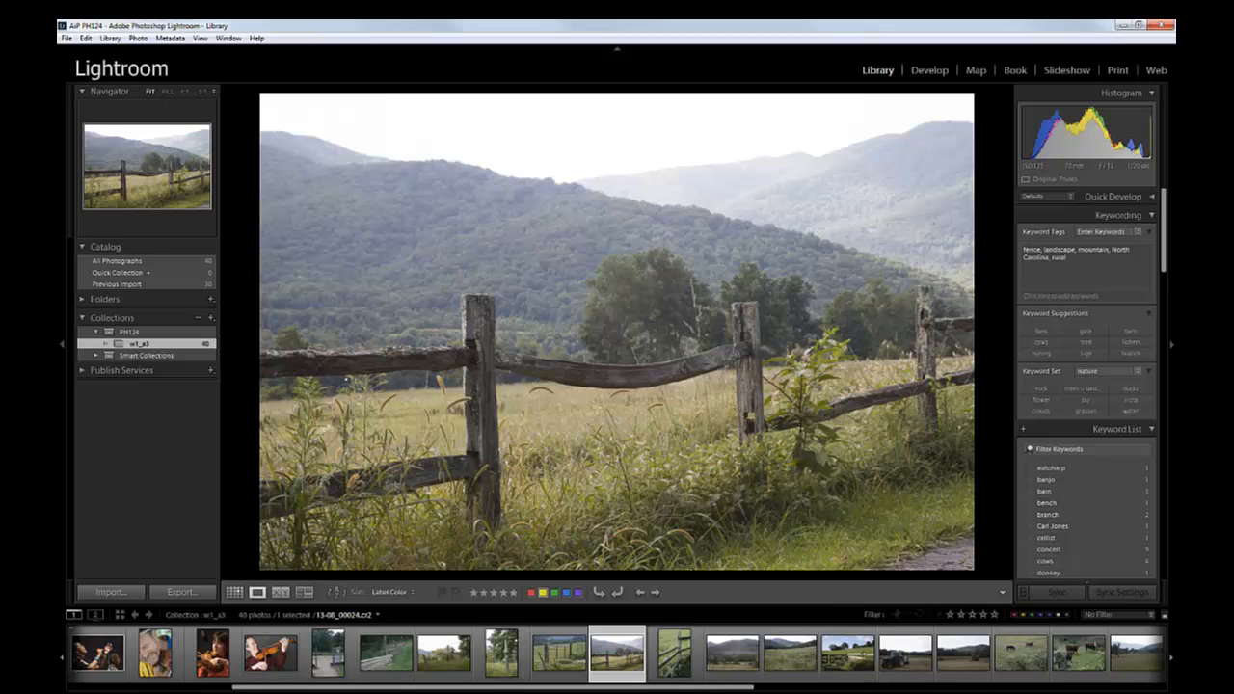
double_click(662, 337)
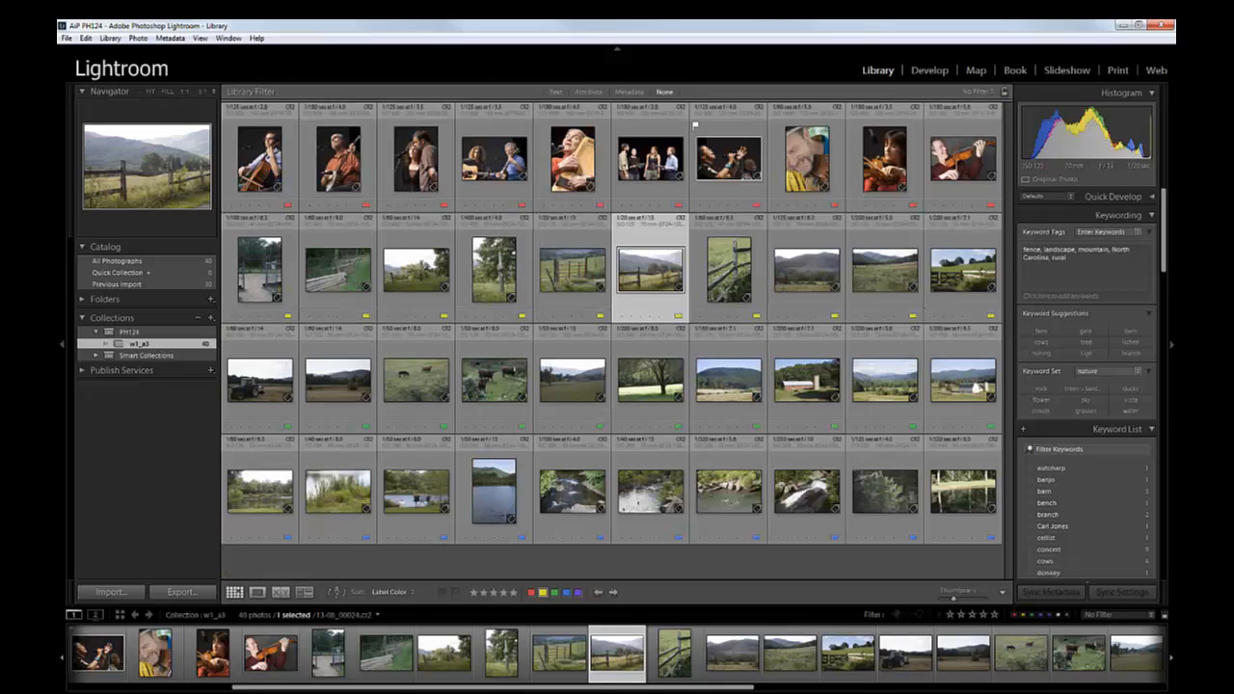
key(p)
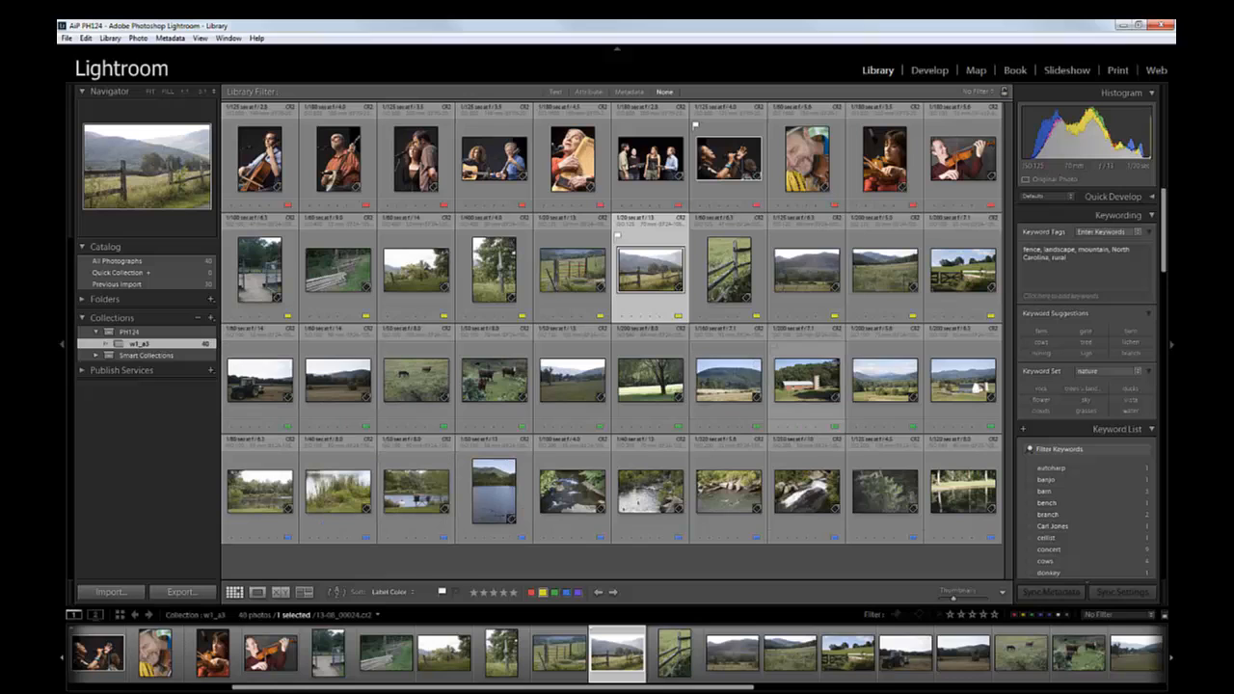
Step: Compare the barn photos, check the white barn with silo enlarged, and flag it as a pick
click(806, 380)
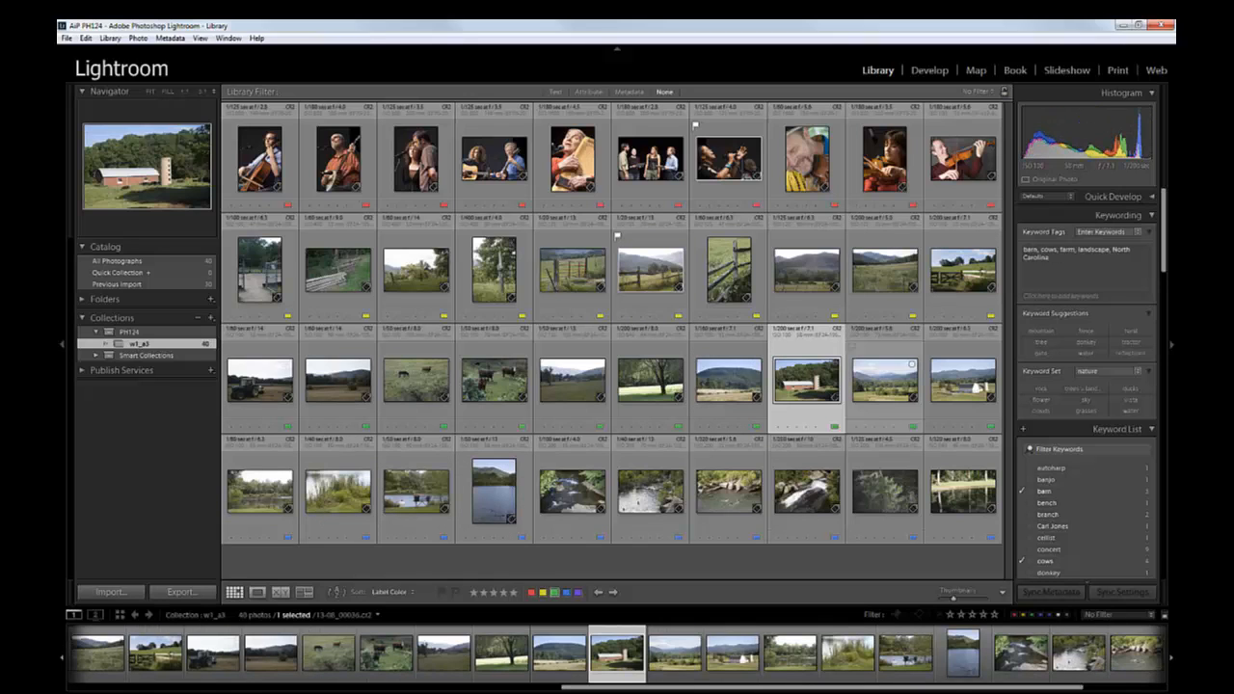
double_click(963, 380)
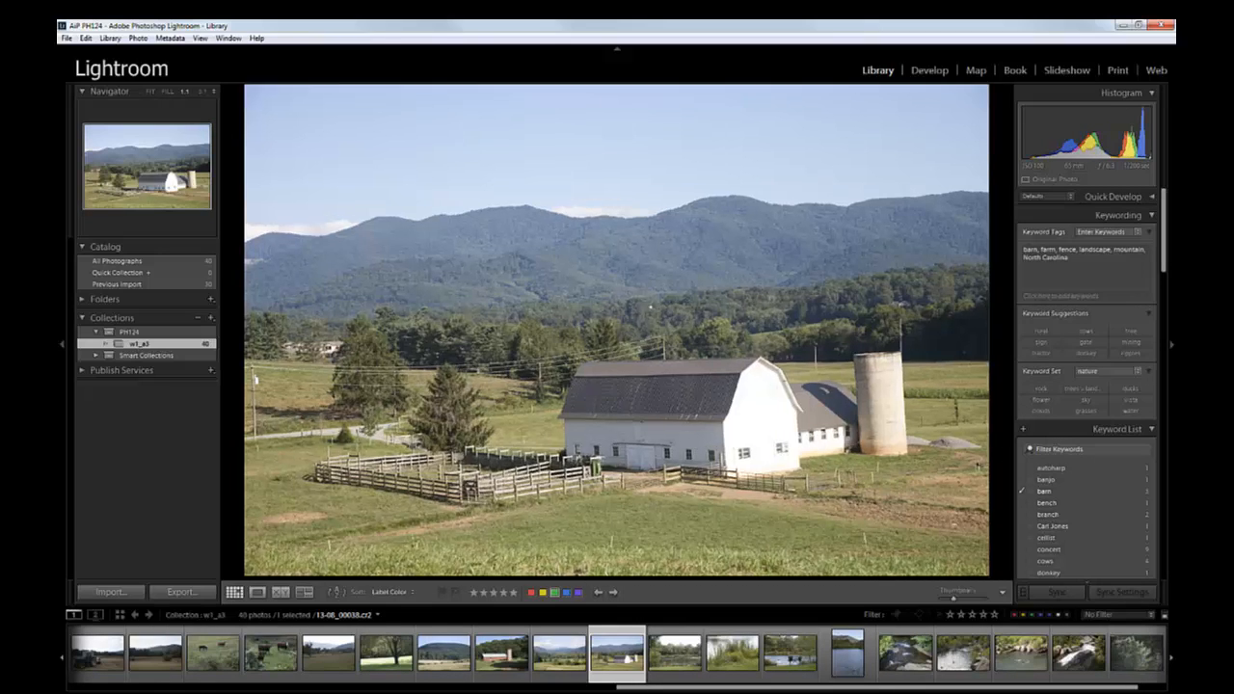
key(g)
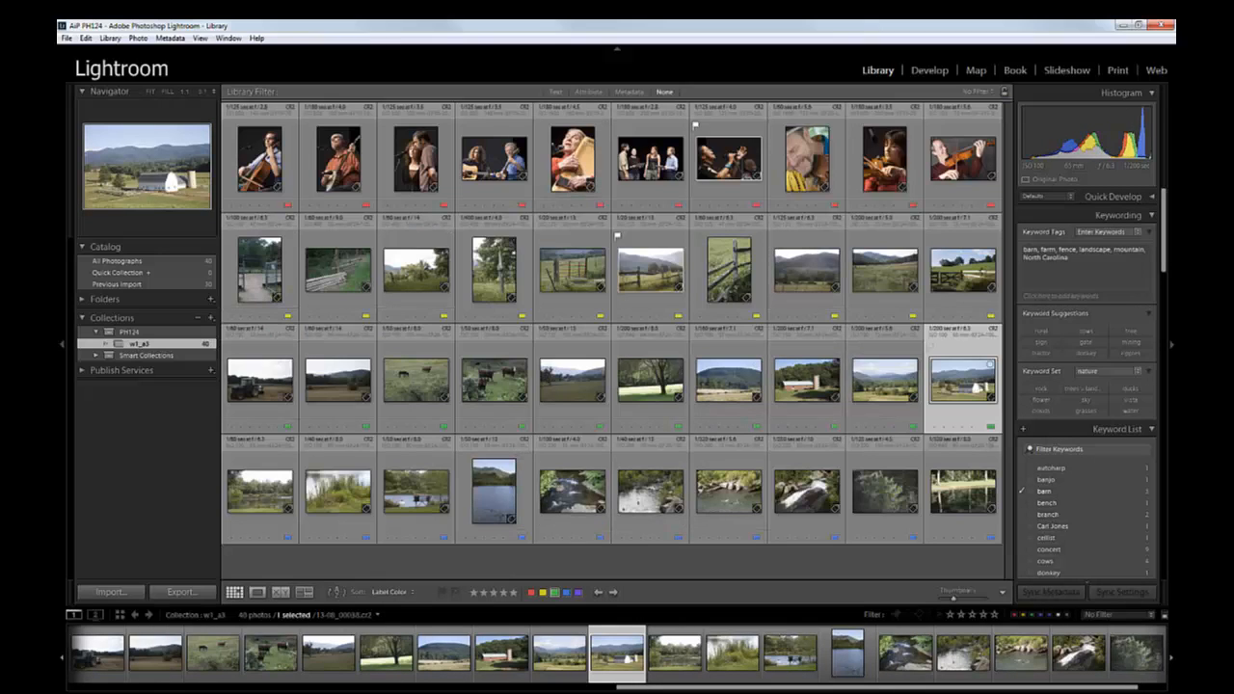
right_click(933, 337)
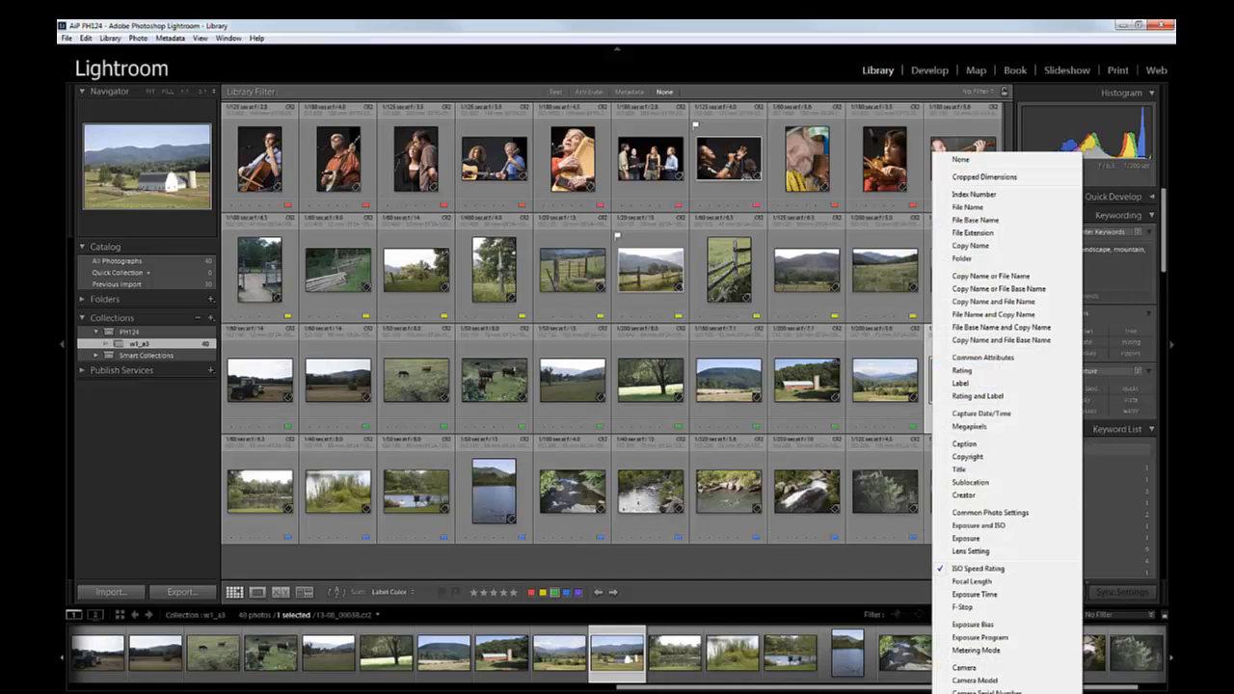
click(930, 342)
click(930, 342)
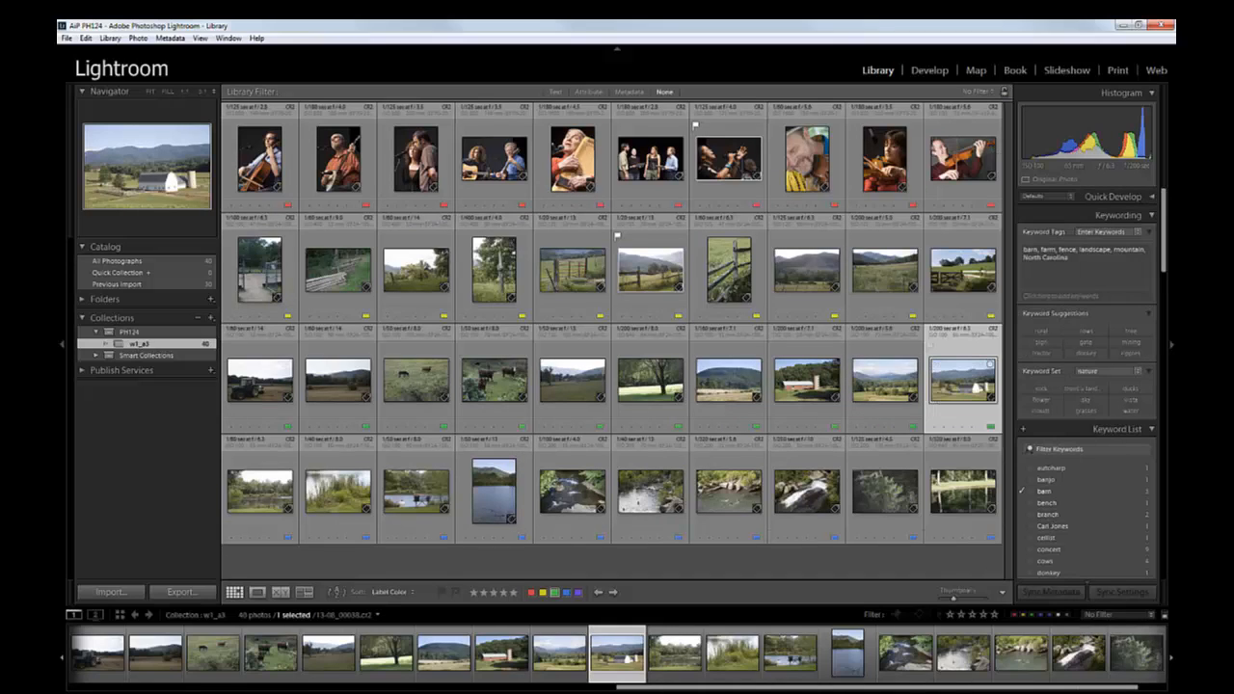
key(p)
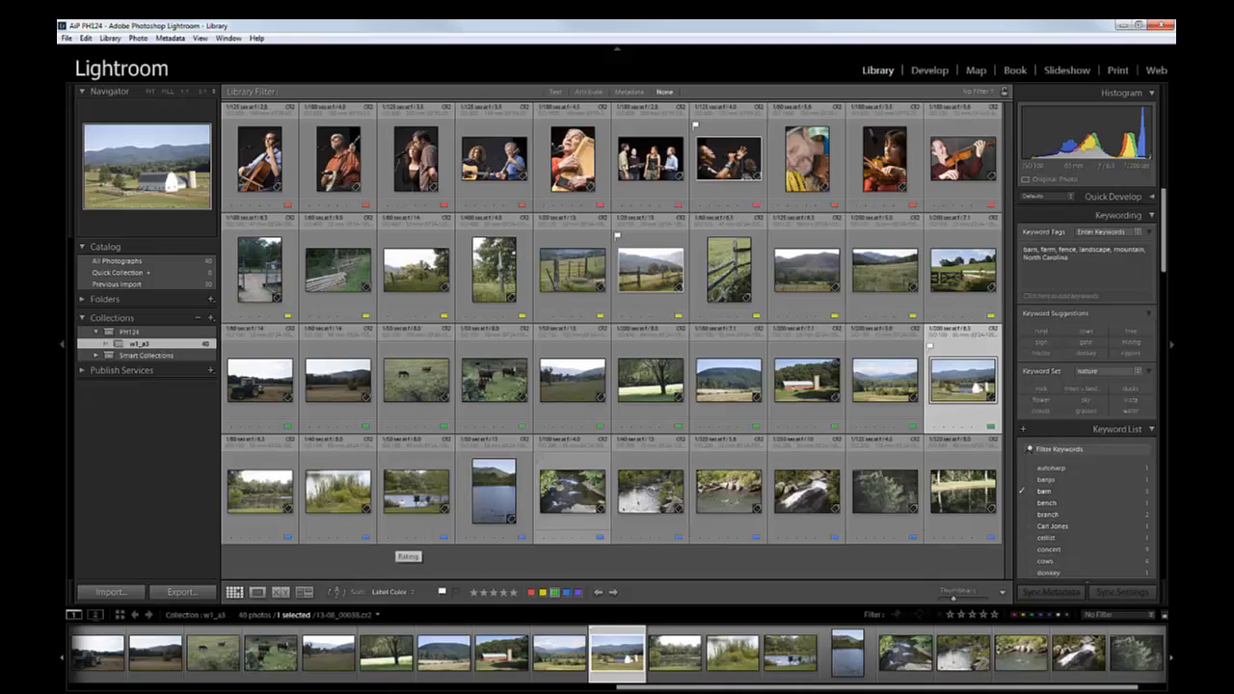
Step: Examine the photo of trees and flowers reflected in water in enlarged view and return to the grid
click(885, 492)
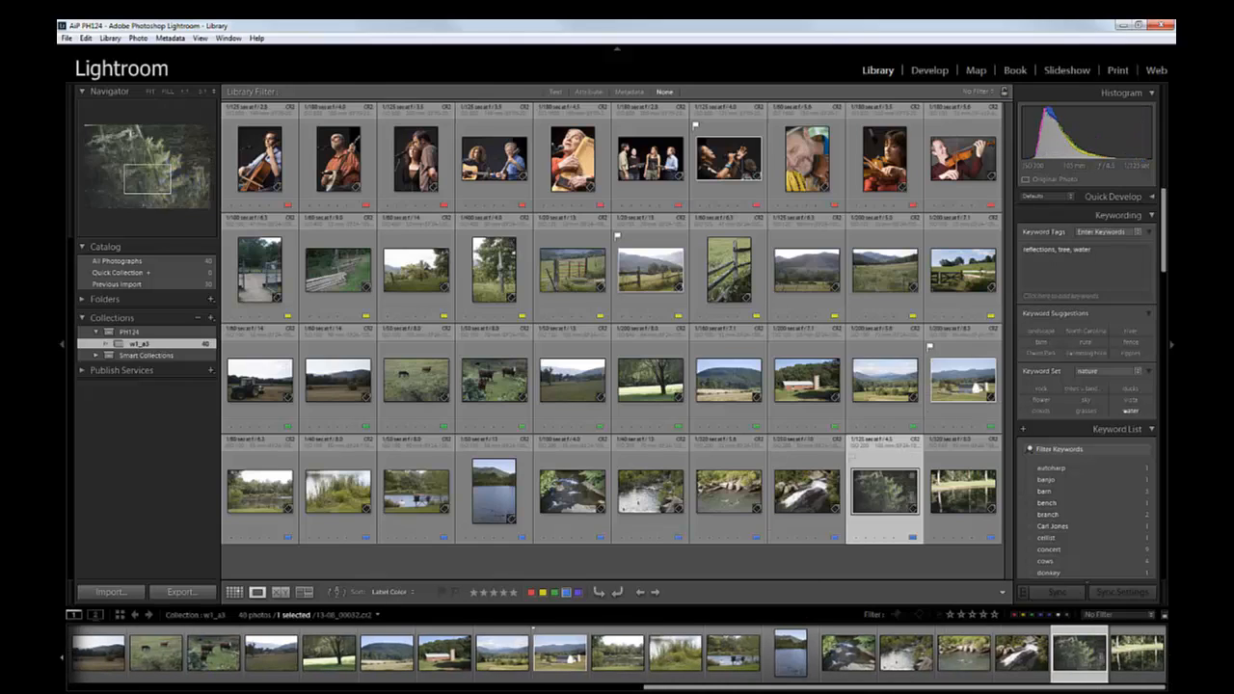
key(e)
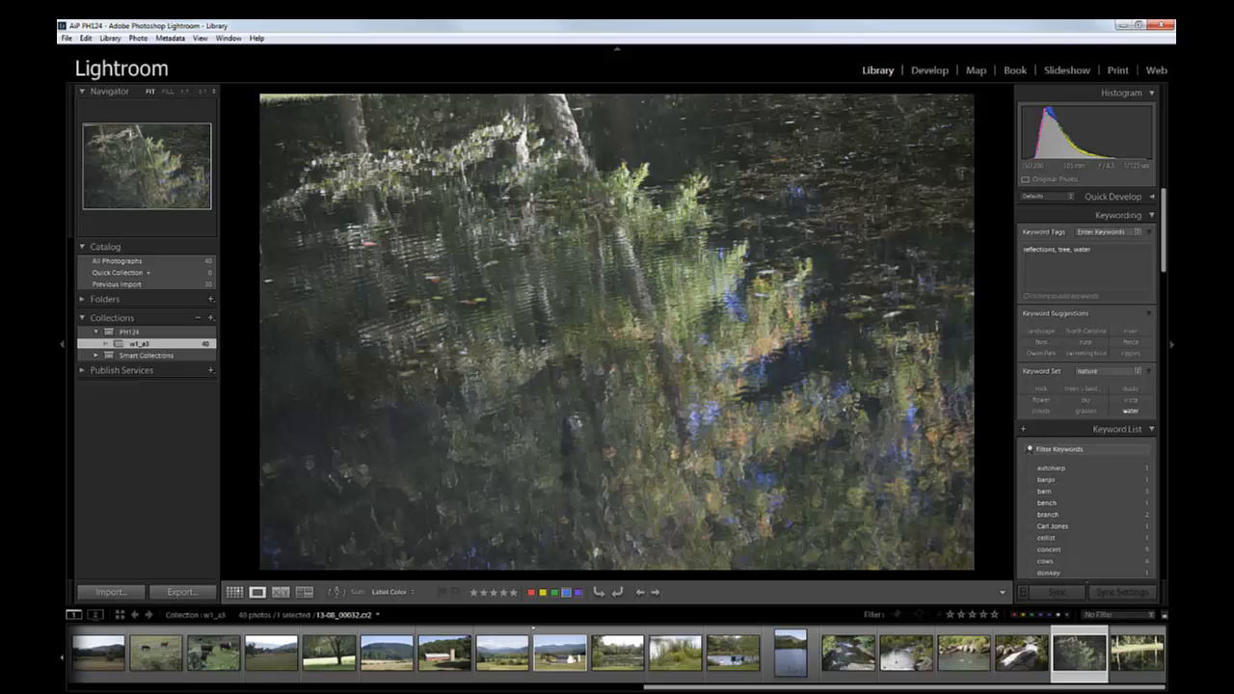
key(g)
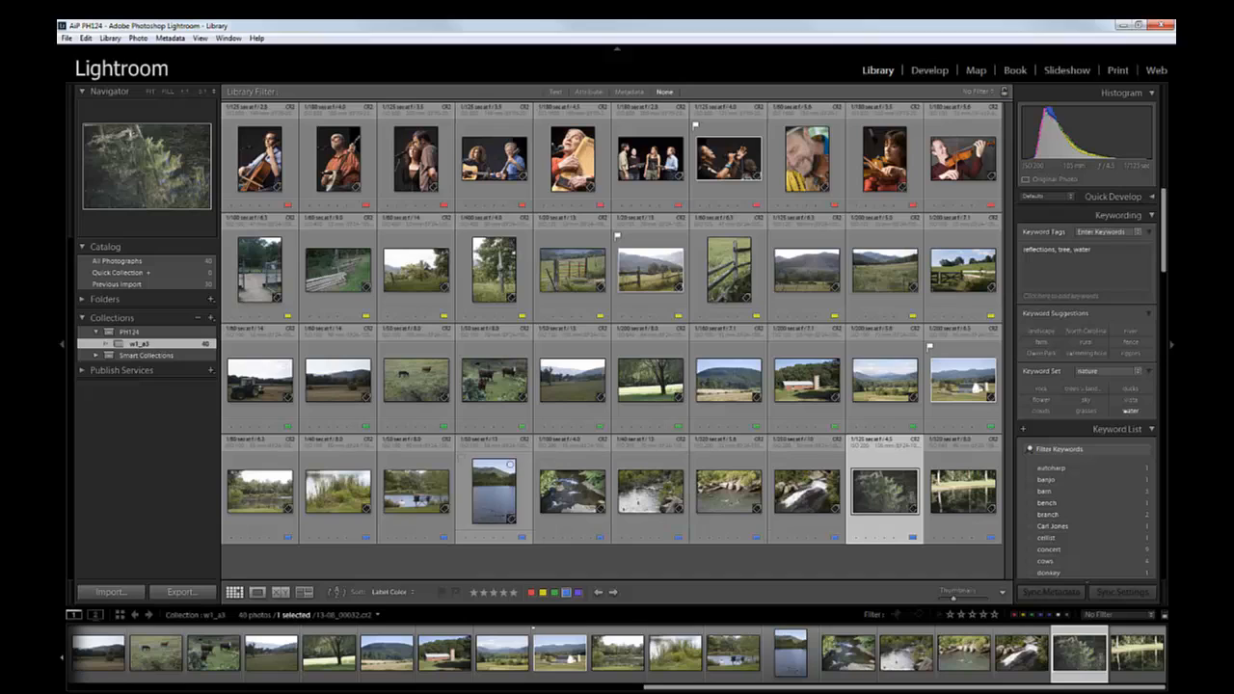
Step: Check the vertical lake photo with the protruding branch enlarged and flag it as a pick
double_click(493, 492)
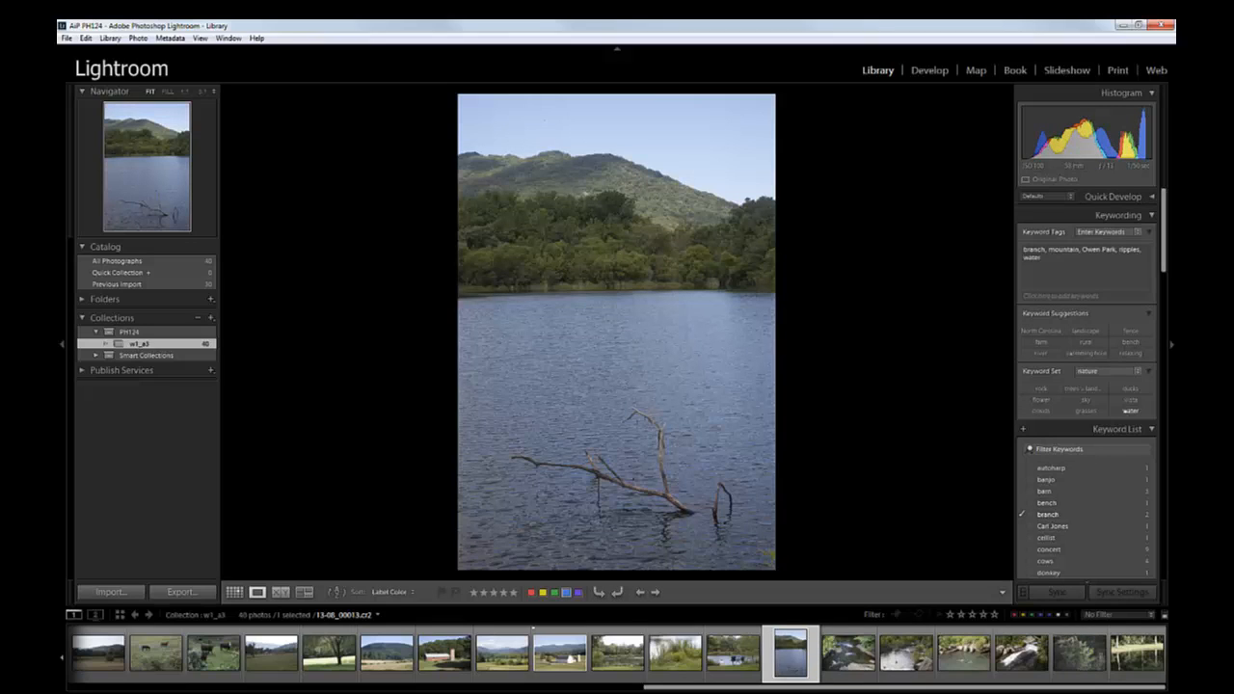
key(g)
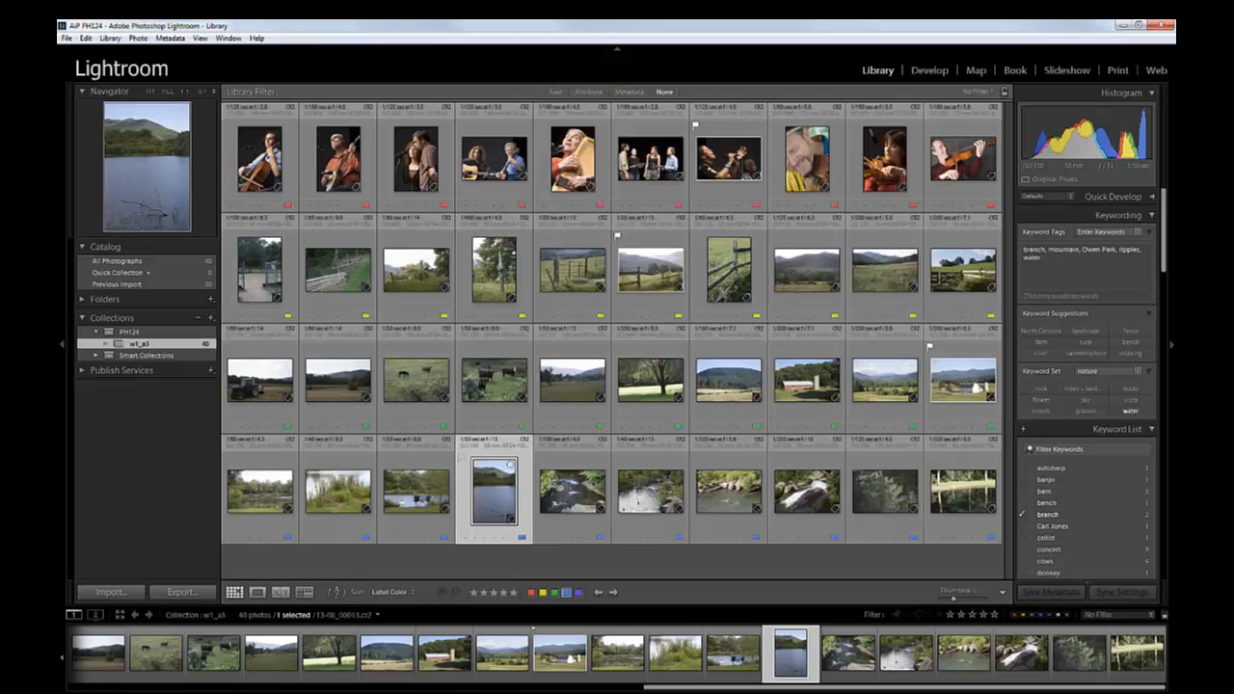
click(442, 592)
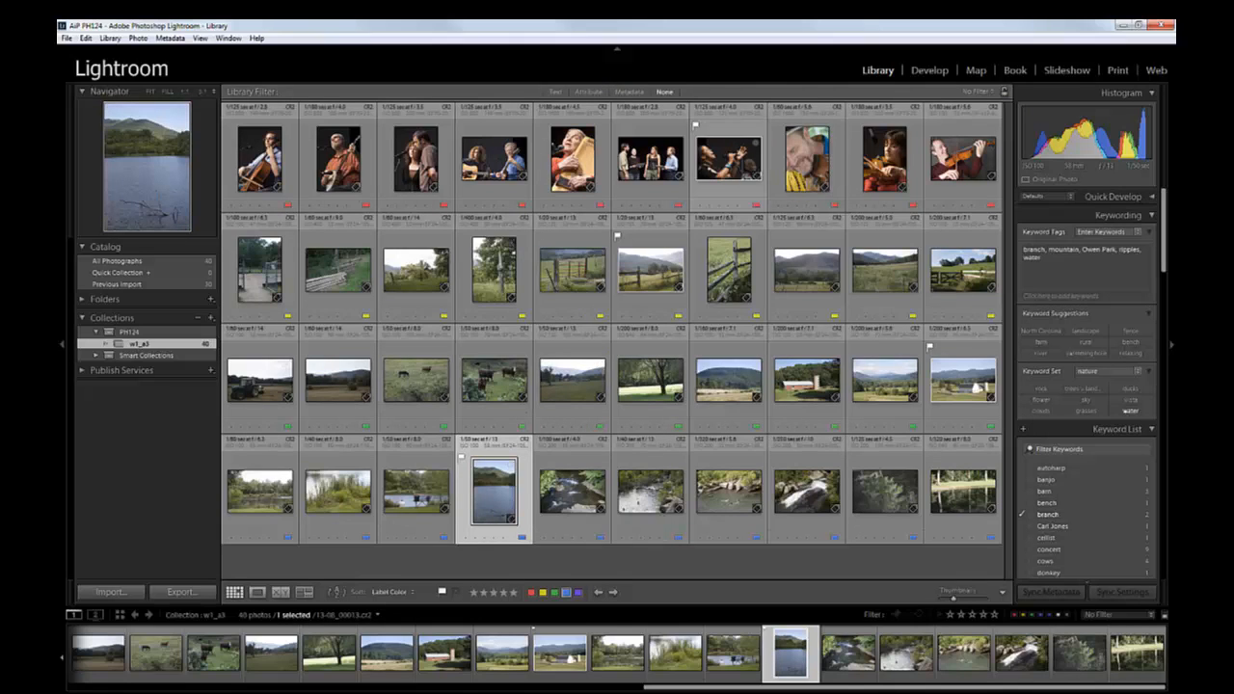
Step: Reorder the grid so each flagged photo comes first within its red, yellow, green or blue group
drag(294, 159, 231, 159)
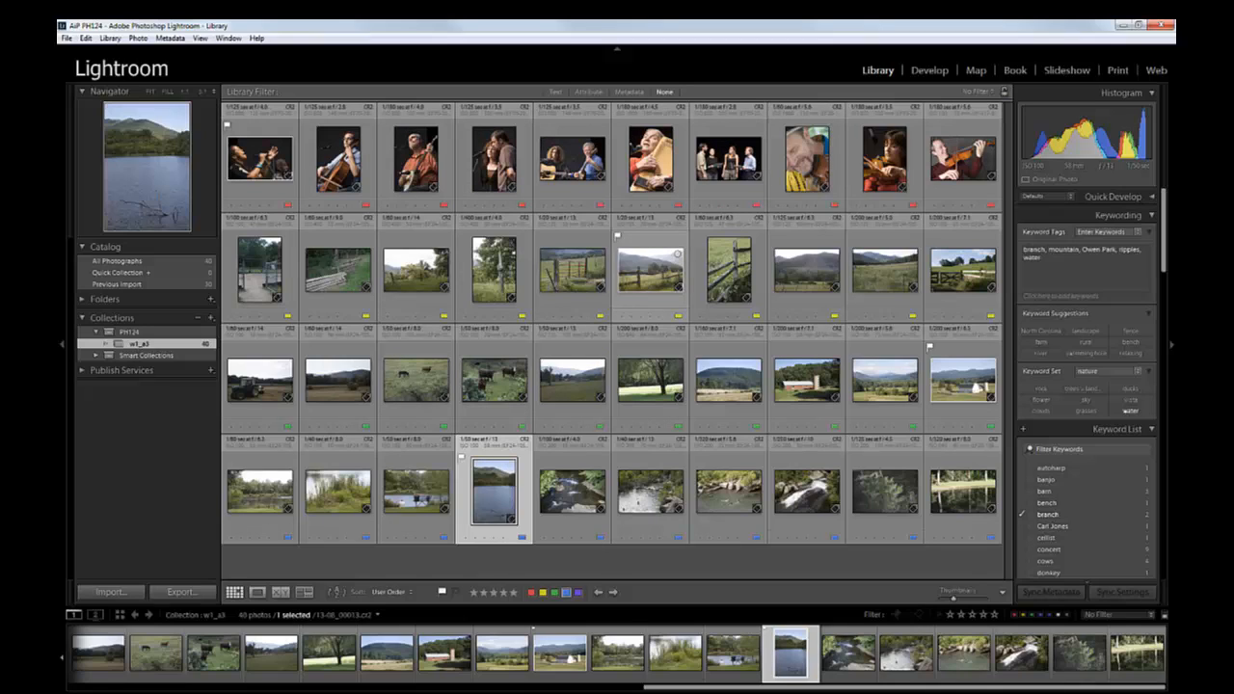
drag(651, 270, 231, 270)
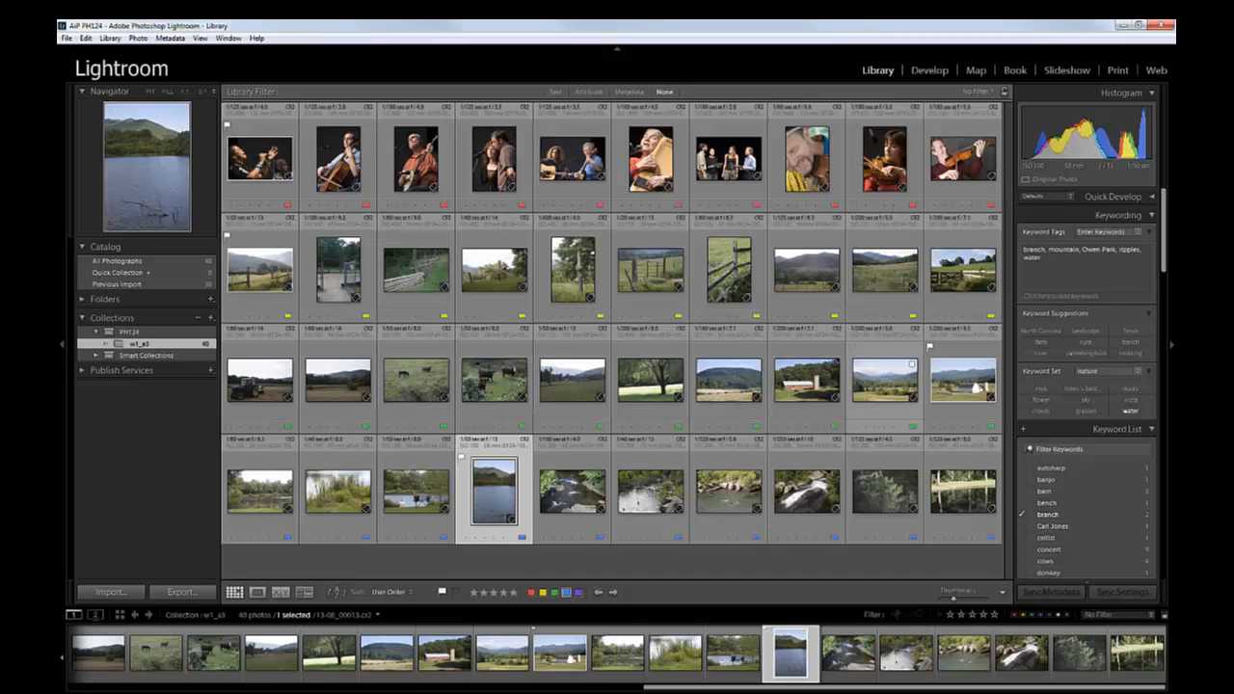
drag(963, 380, 228, 380)
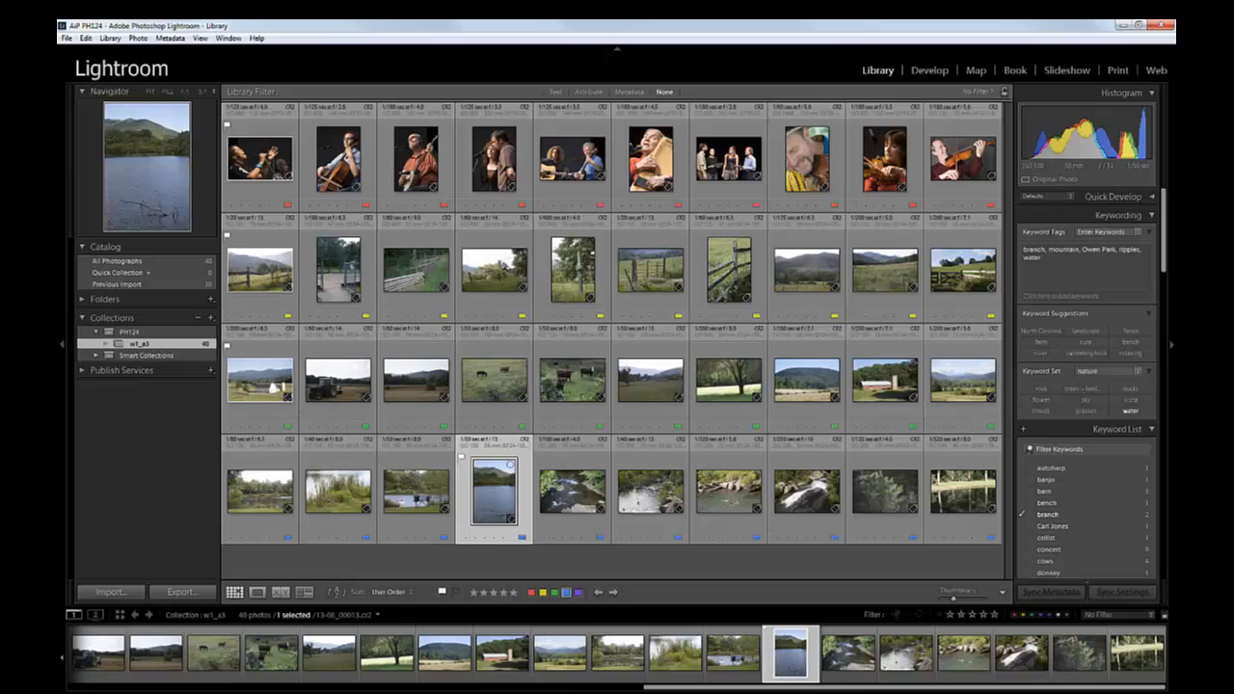
drag(494, 492, 227, 492)
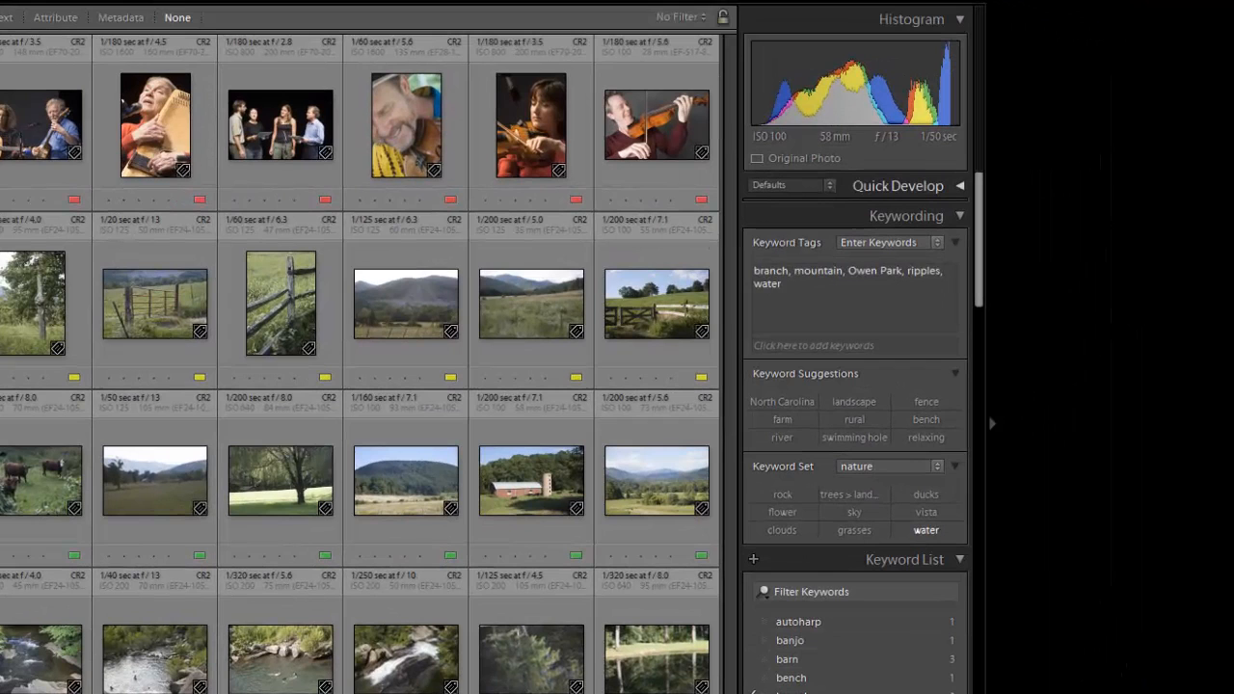
Step: Collapse the Histogram and Keywording sections to expose more of the Keyword List, and enlarge the grid thumbnails to eight per row
click(959, 20)
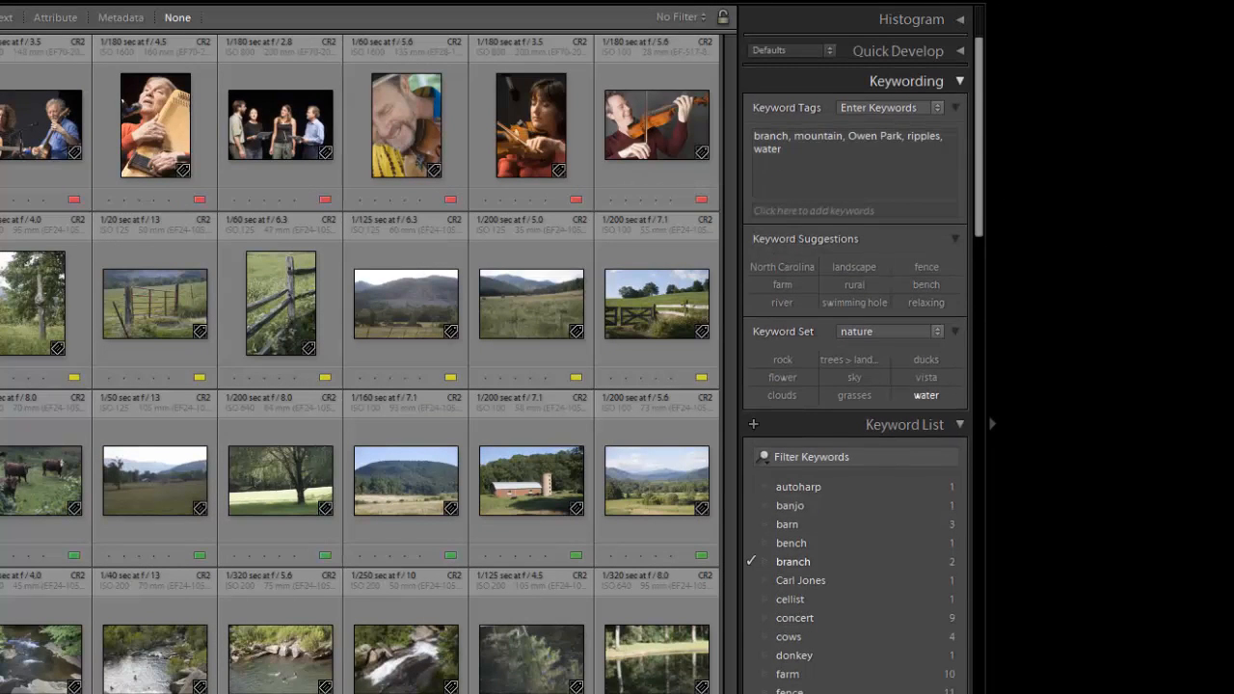
click(916, 81)
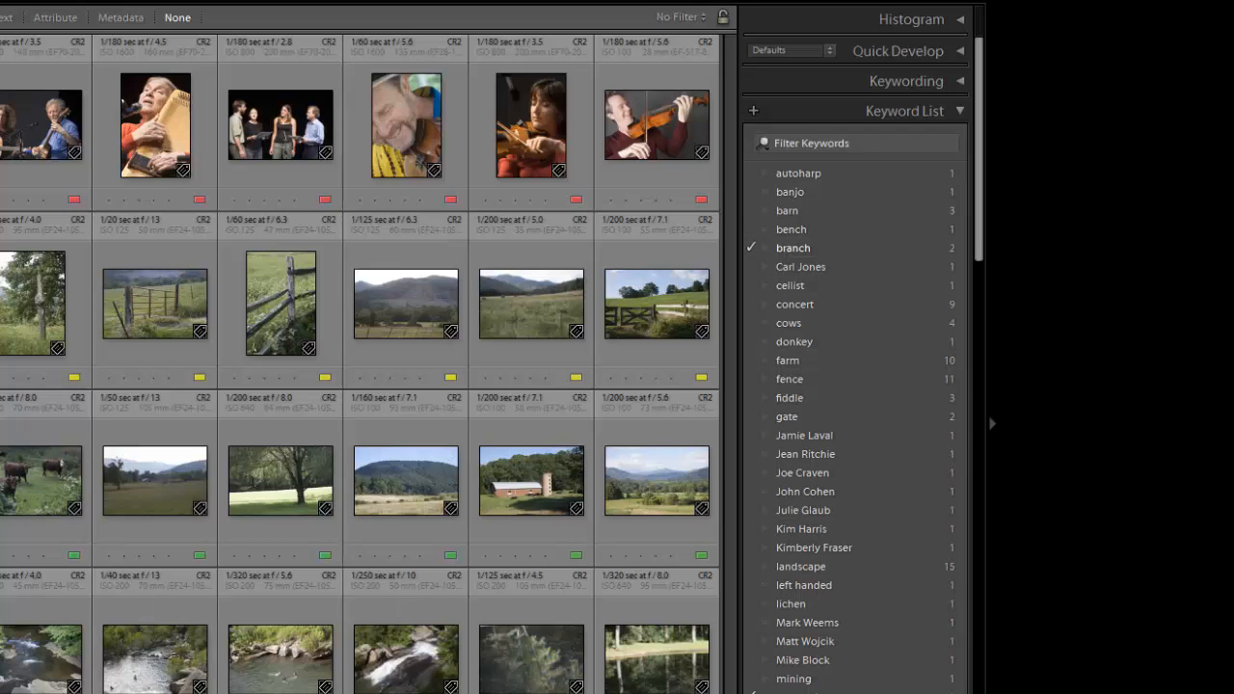
key(ctrl+a)
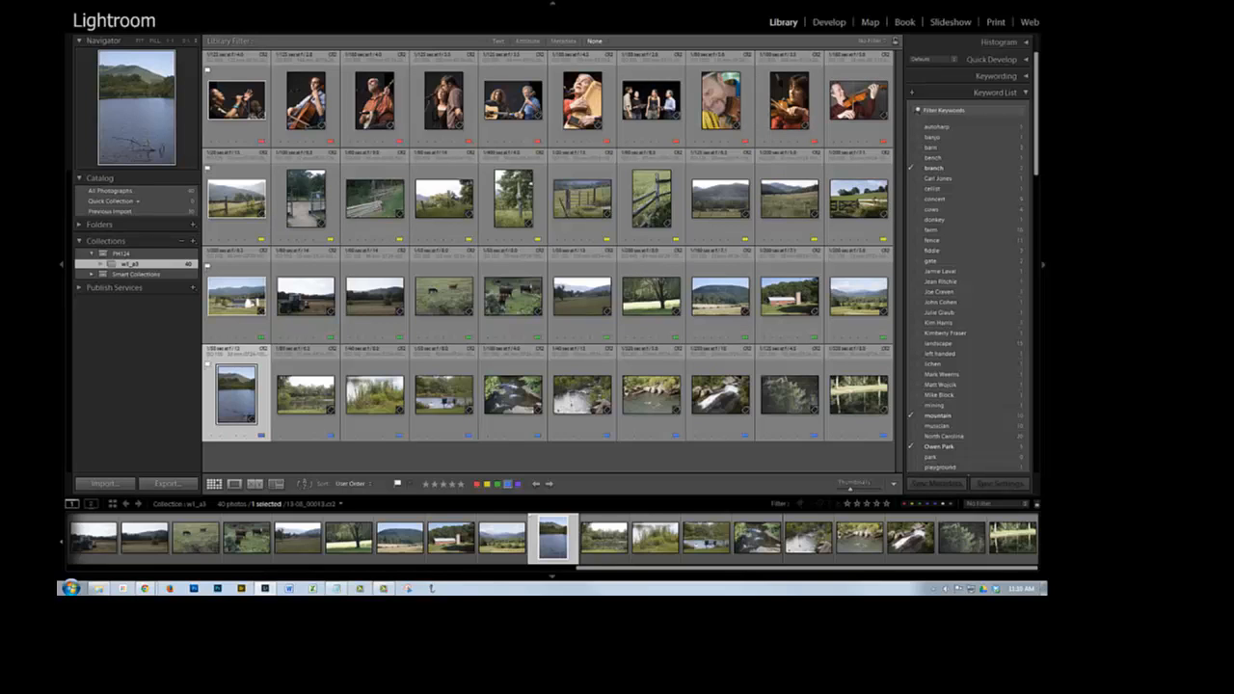
key(equal)
key(equal)
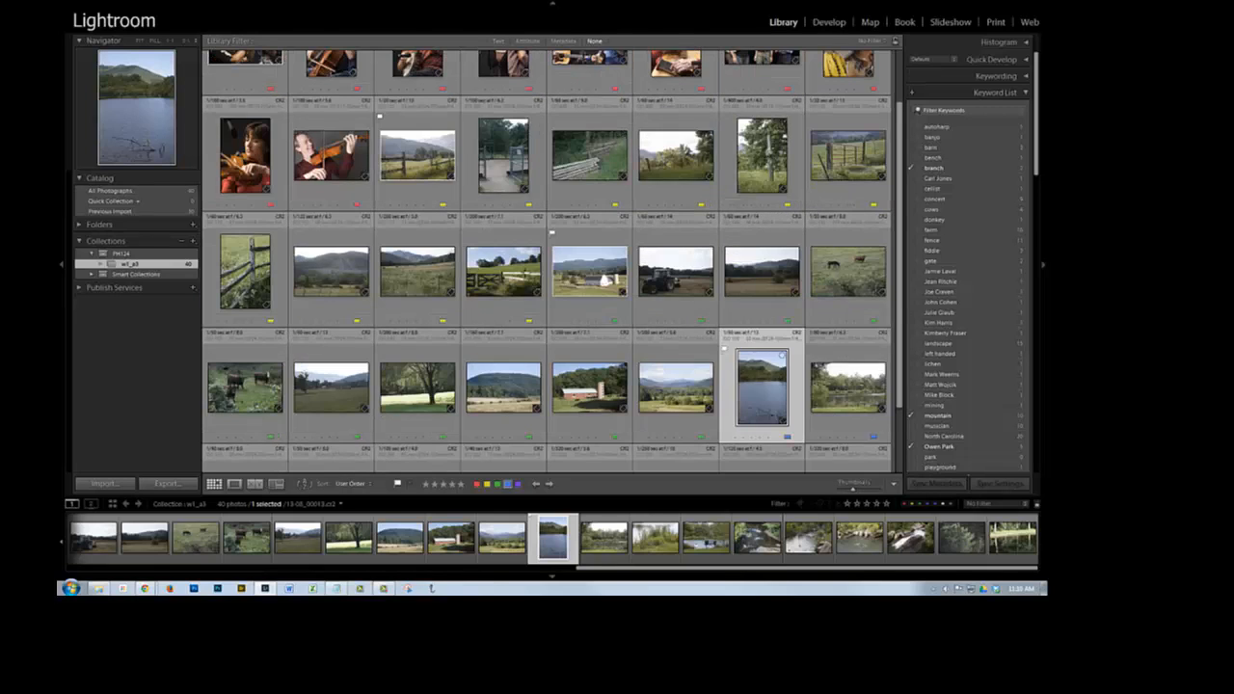
scroll(761, 366, up, 2)
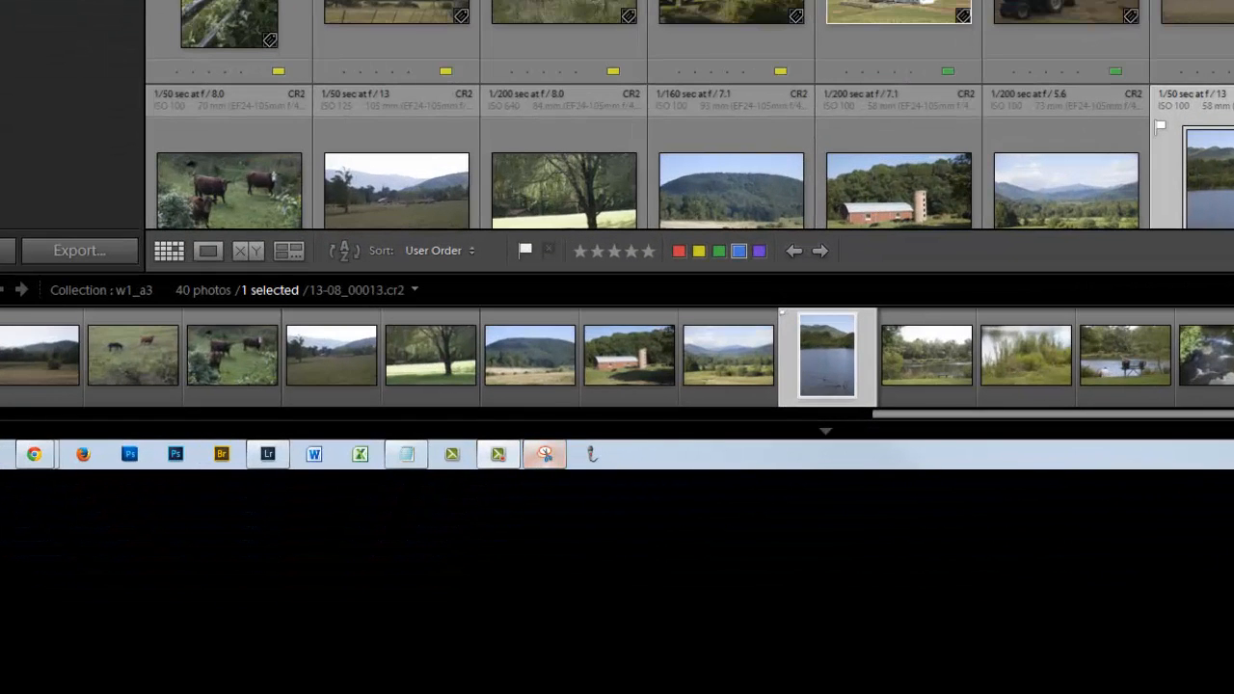
Step: Switch to the Snipping Tool and capture the whole Lightroom window with a Window Snip
click(544, 454)
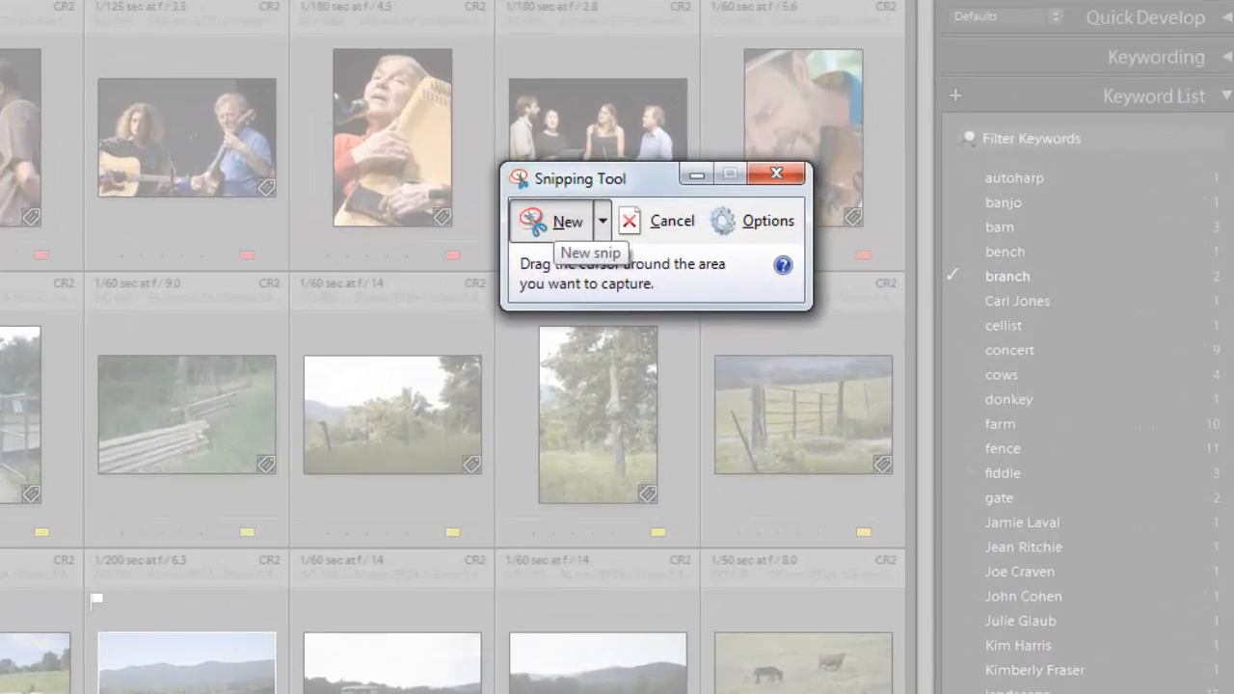
click(601, 221)
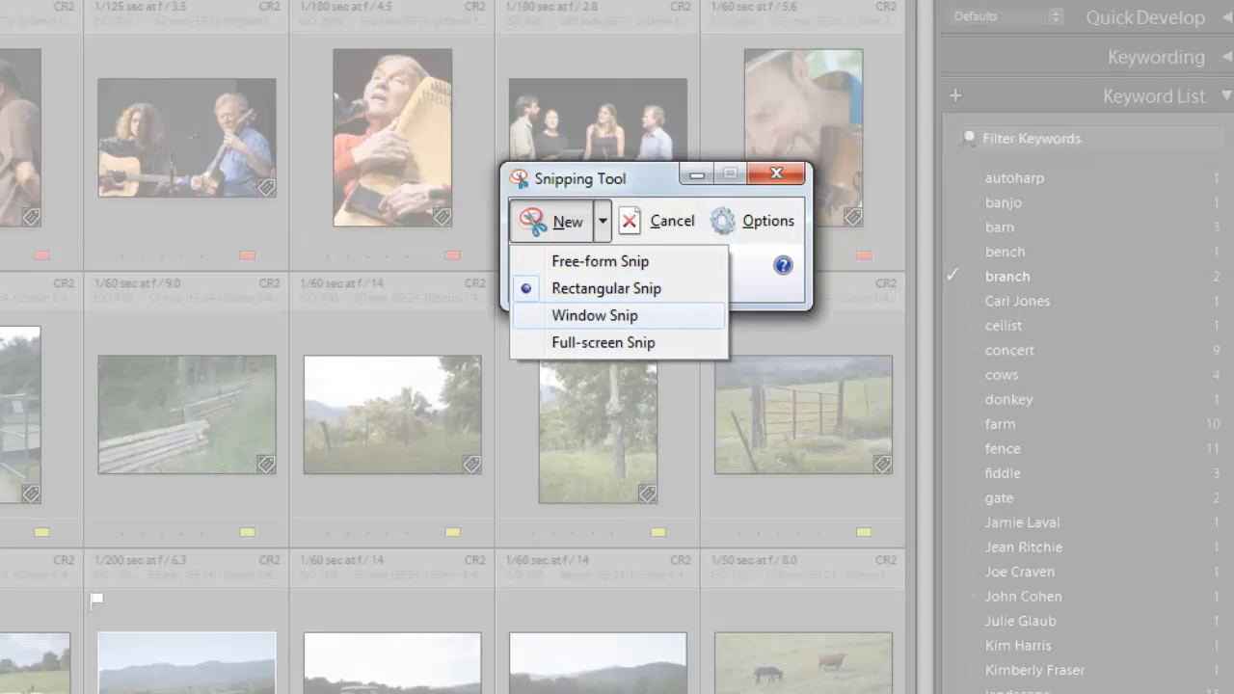
click(595, 315)
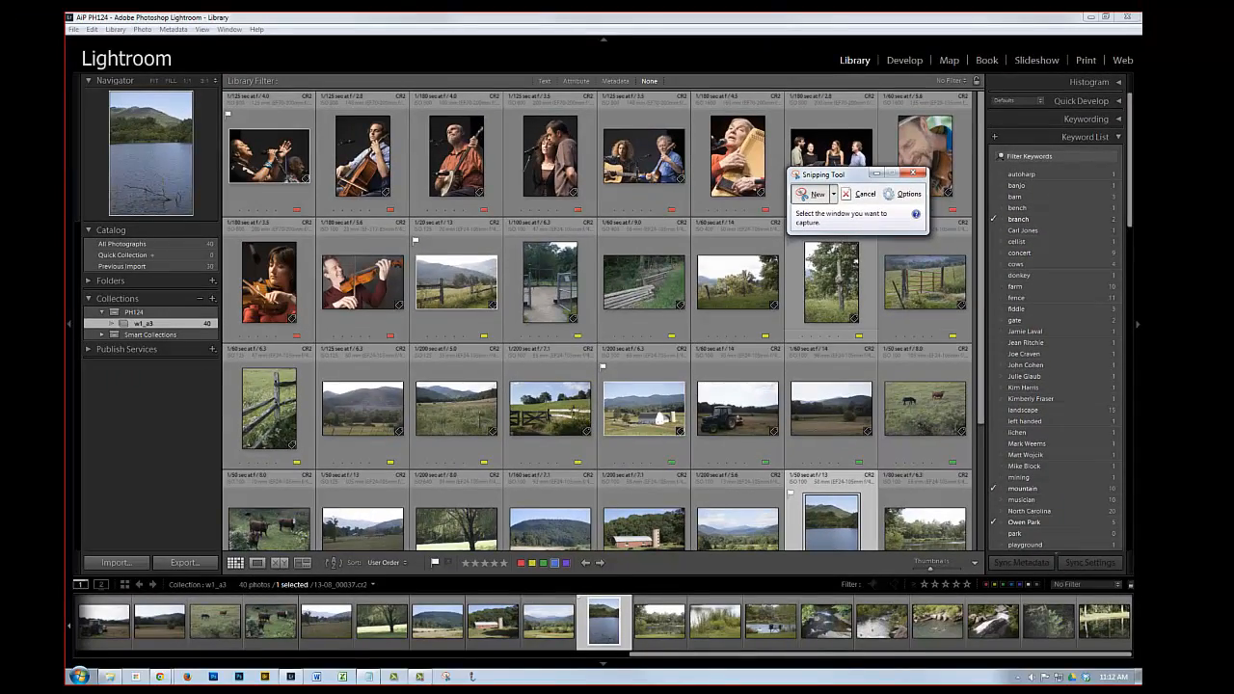
click(831, 289)
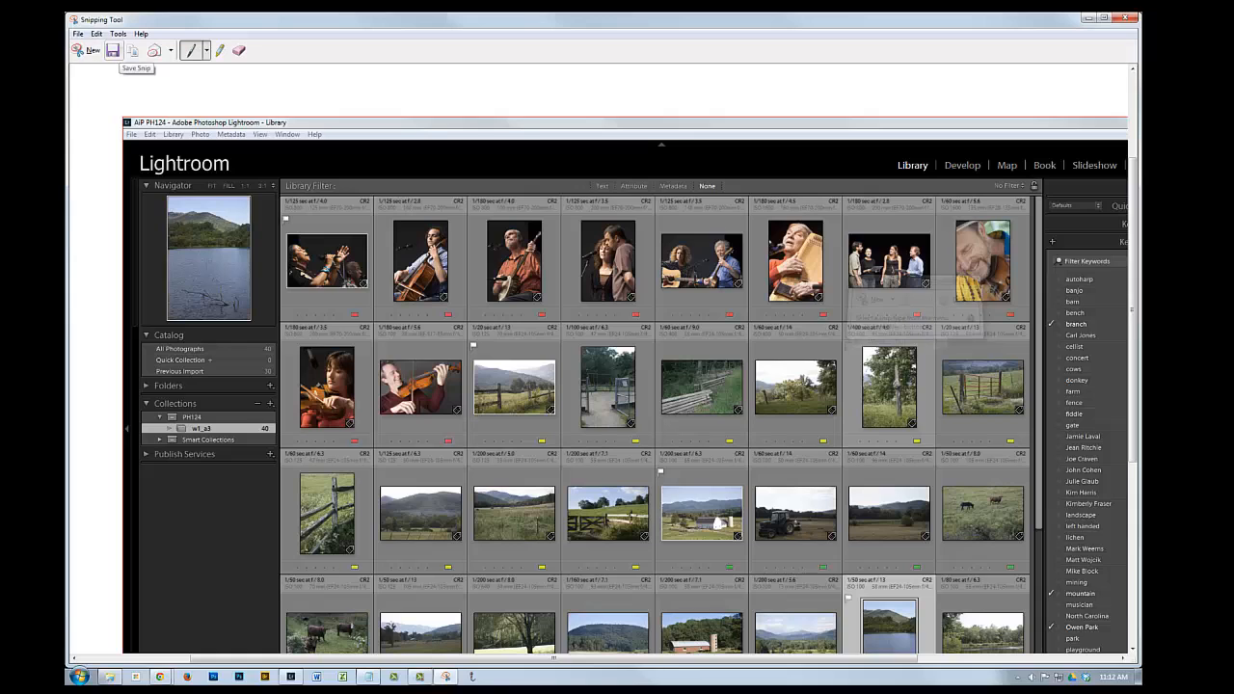
Step: Save the snip to the Desktop as a JPEG named w1_a3 plus the student's last name and first initial, and dismiss the Snipping Tool
click(112, 50)
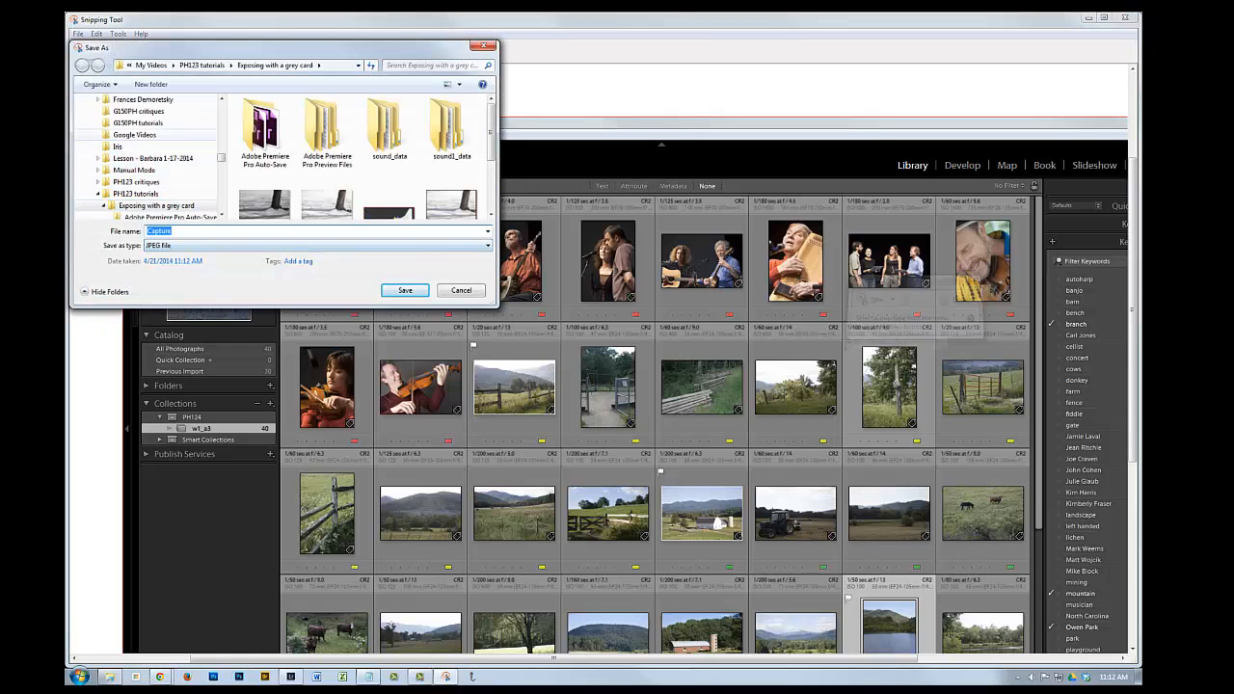
drag(221, 157, 221, 107)
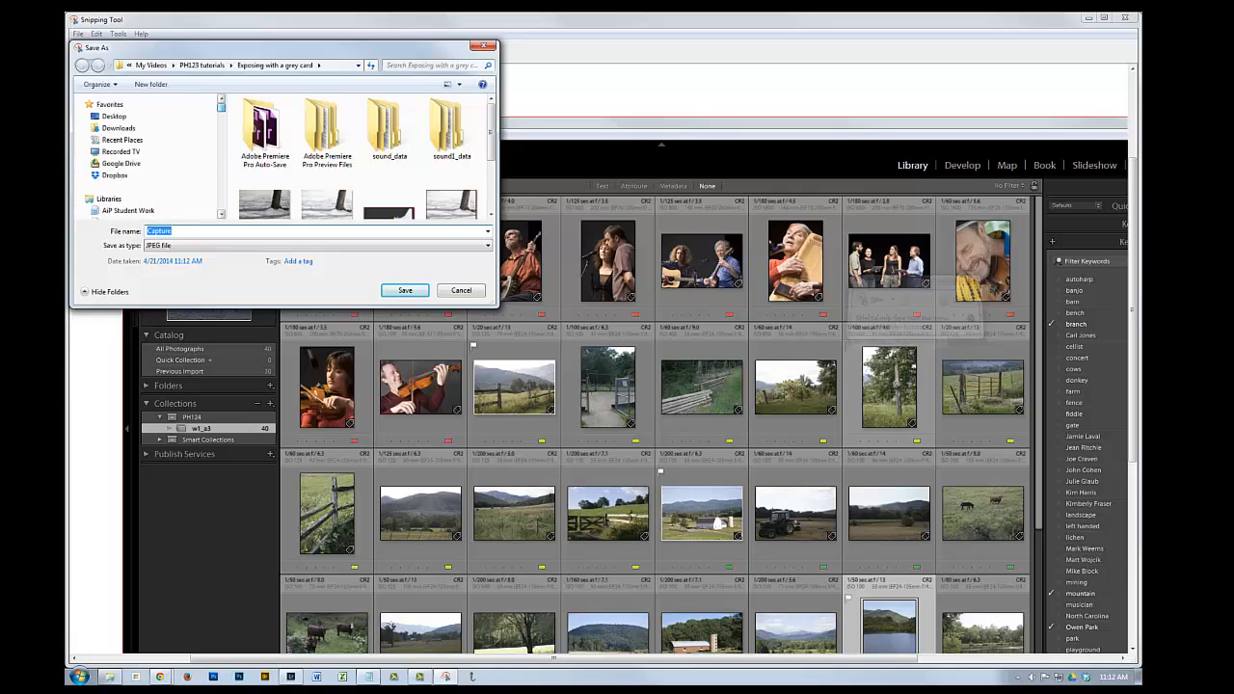
click(114, 116)
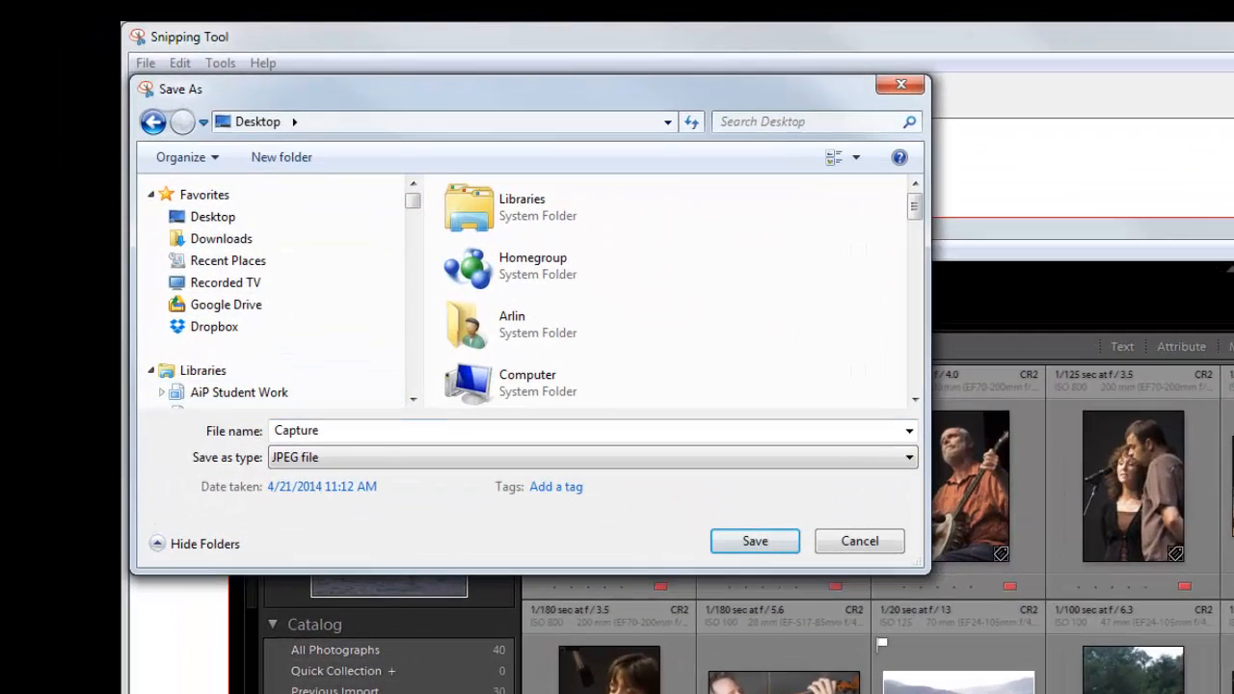
click(296, 430)
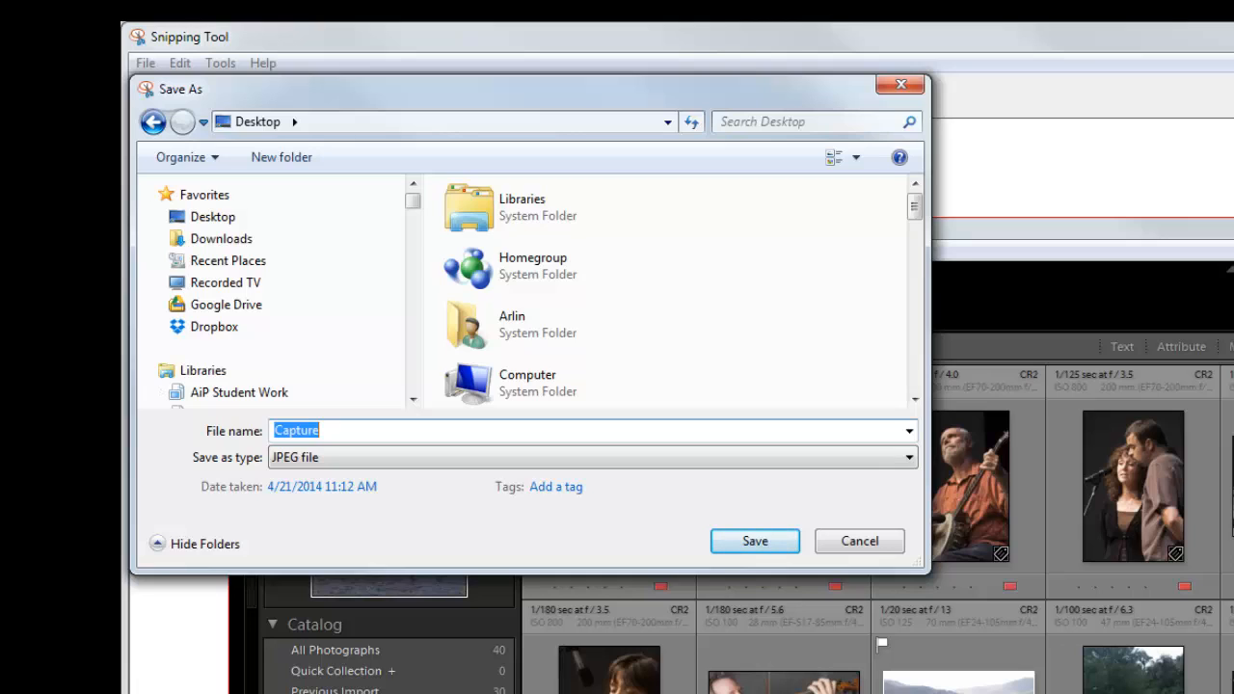
text(w1_a3_Geyer_A)
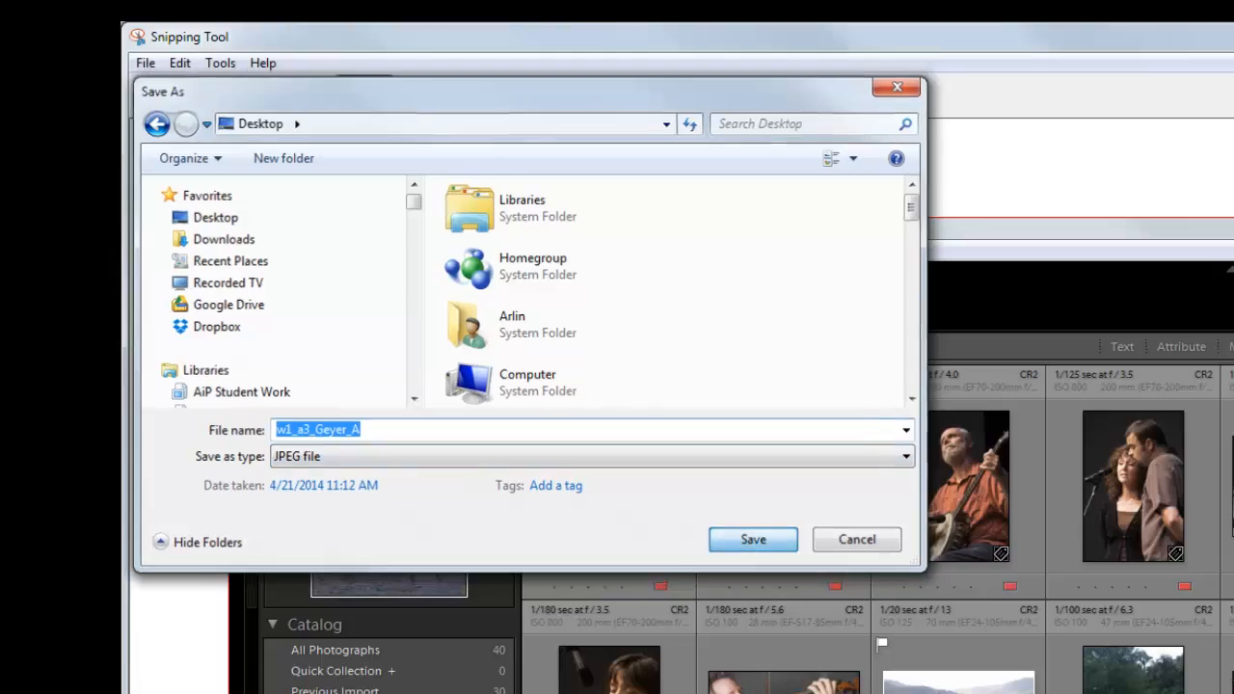
key(Return)
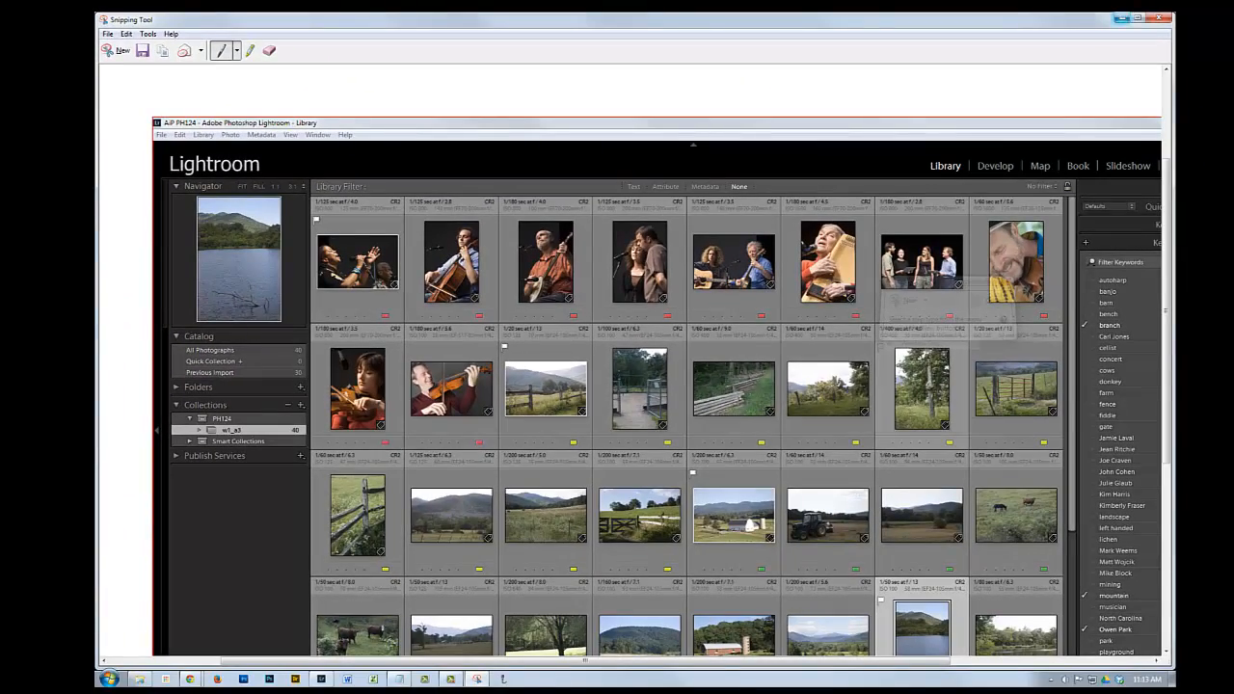
click(1159, 17)
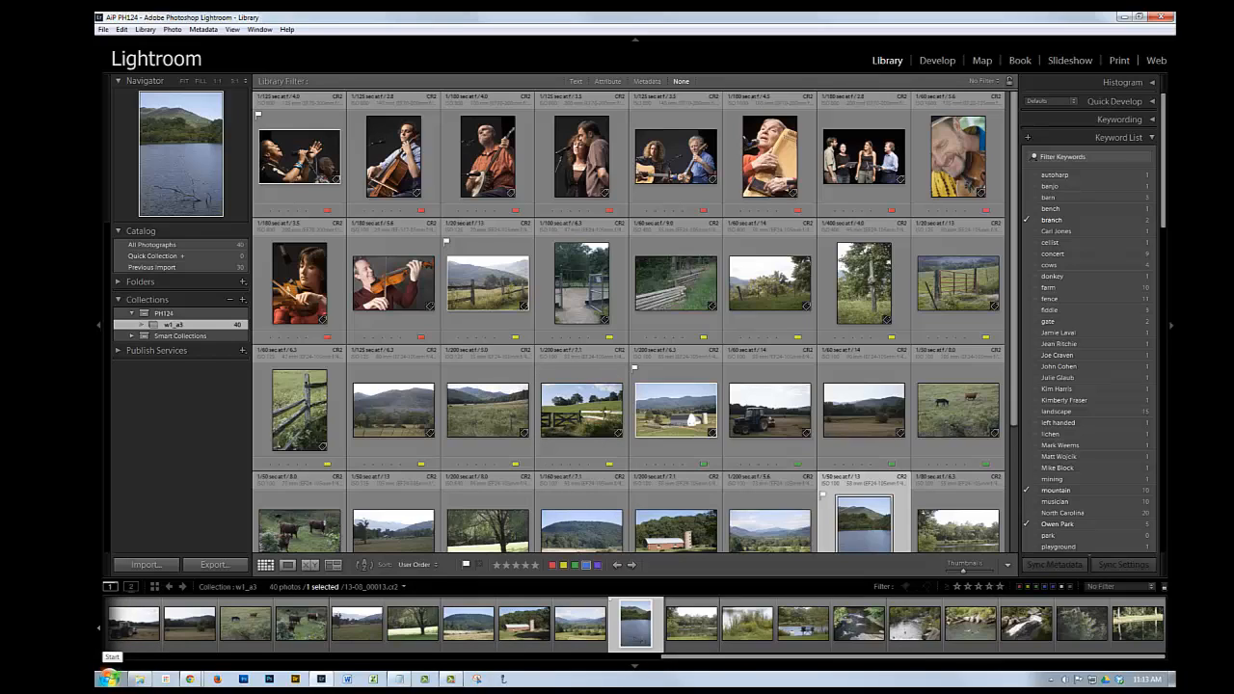
Step: Search the computer's programs for snip to find the Snipping Tool
click(108, 677)
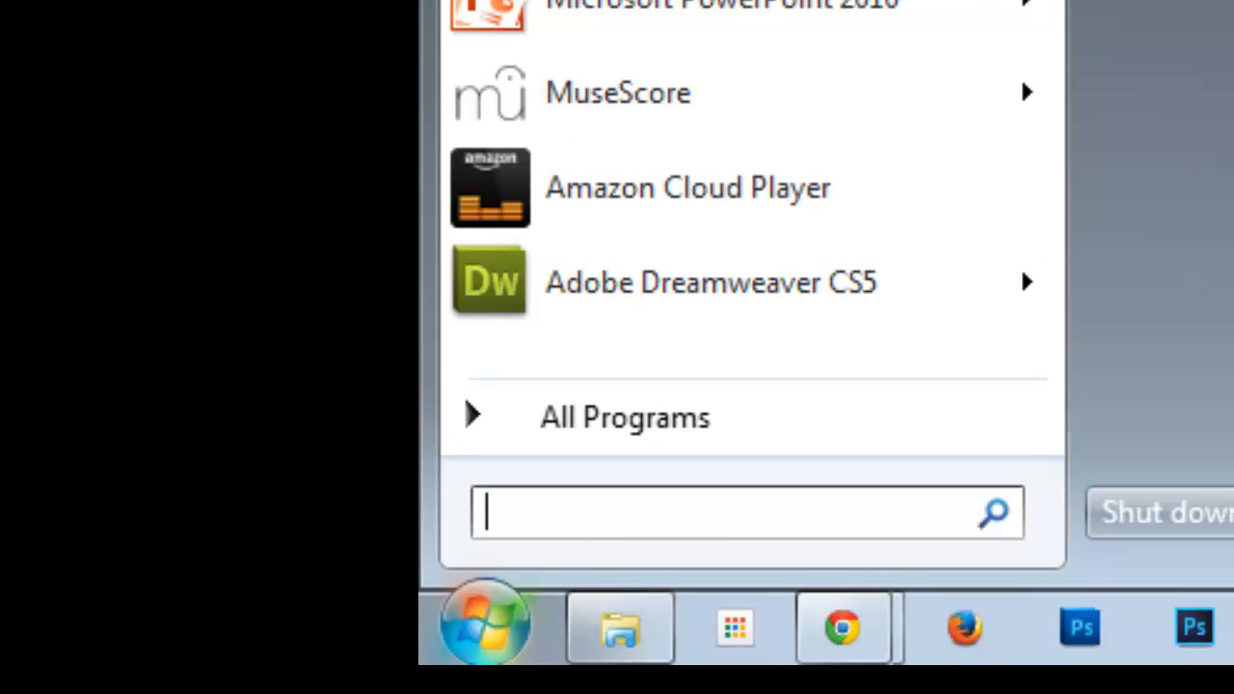
text(snip)
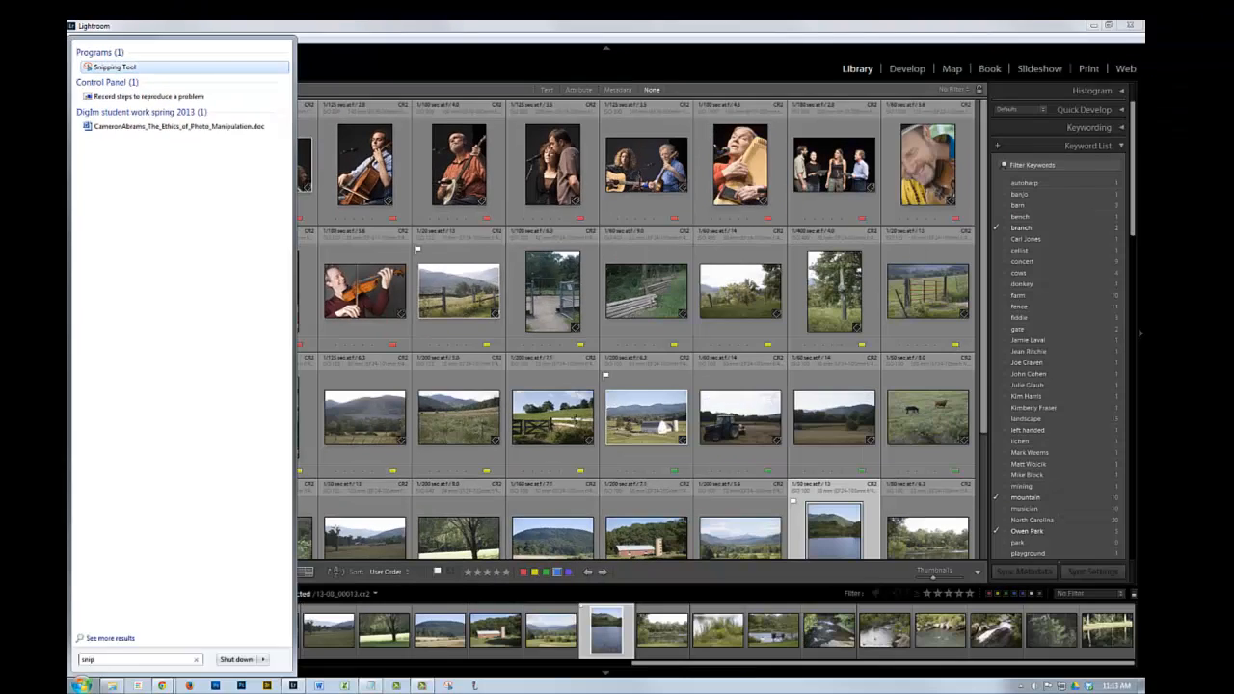
key(Return)
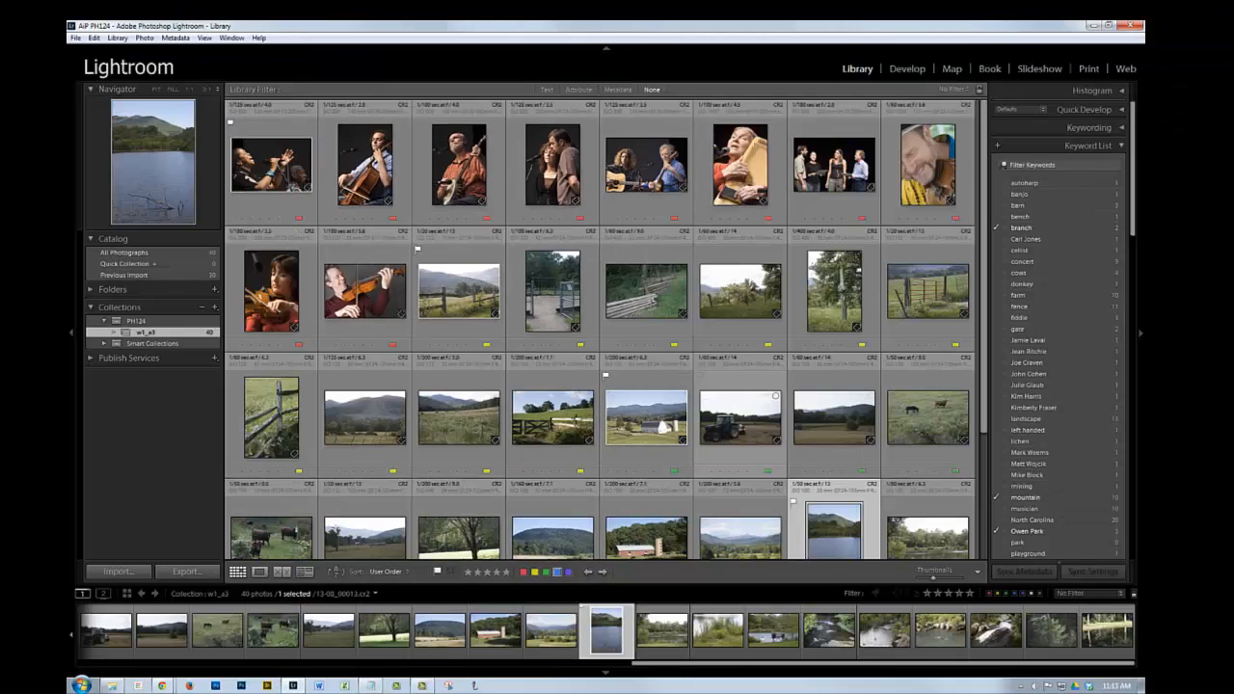